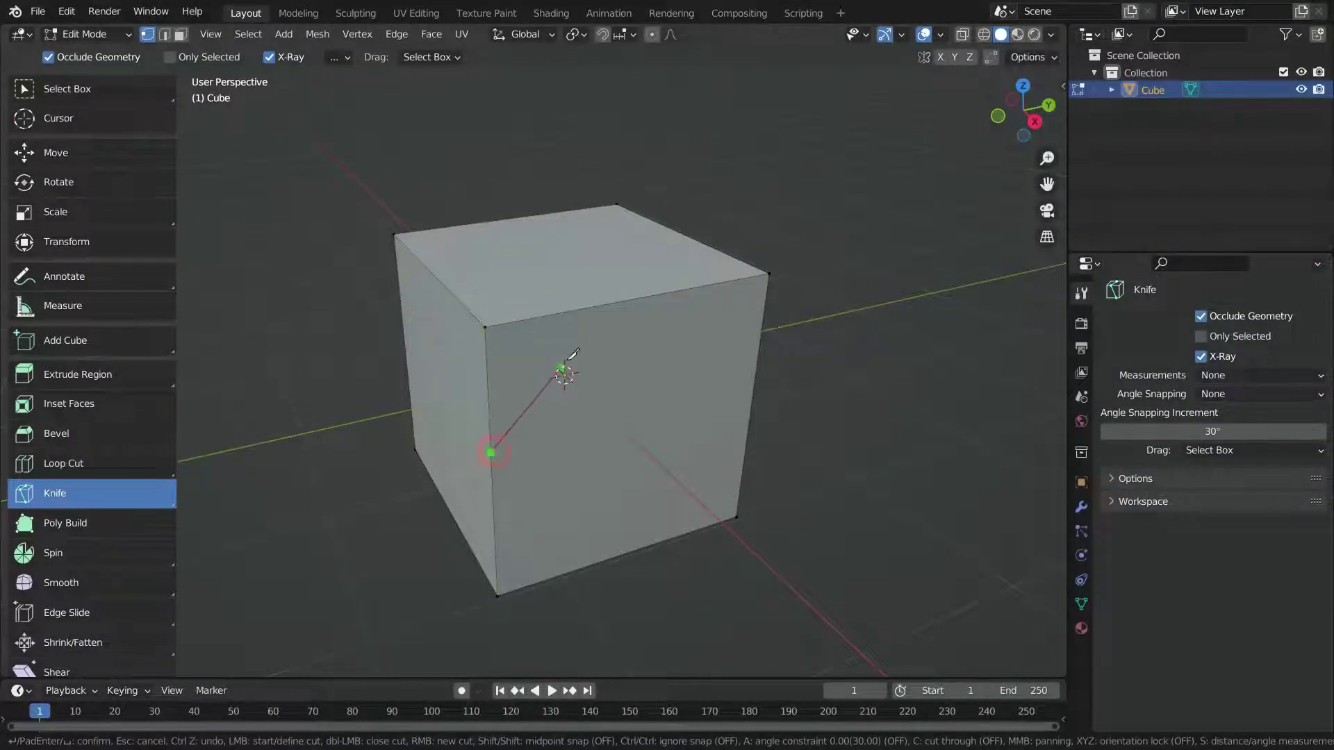
Step: Knife a closed diamond outline into the cube's front face and confirm it
left_click(624, 301)
left_click(752, 404)
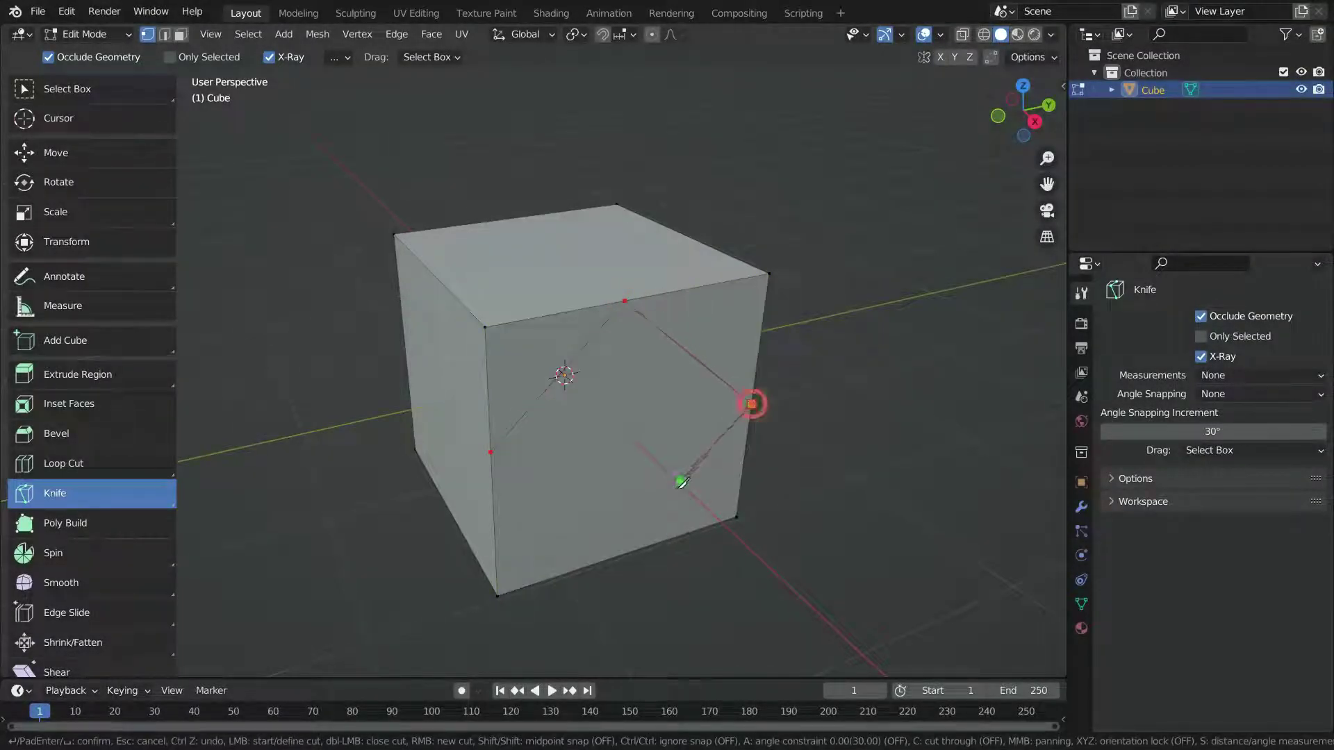
left_click(648, 547)
left_click(491, 453)
key("Return")
Step: Extrude the diamond face outward from the cube
middle_click_drag(683, 366, 723, 515)
key("e")
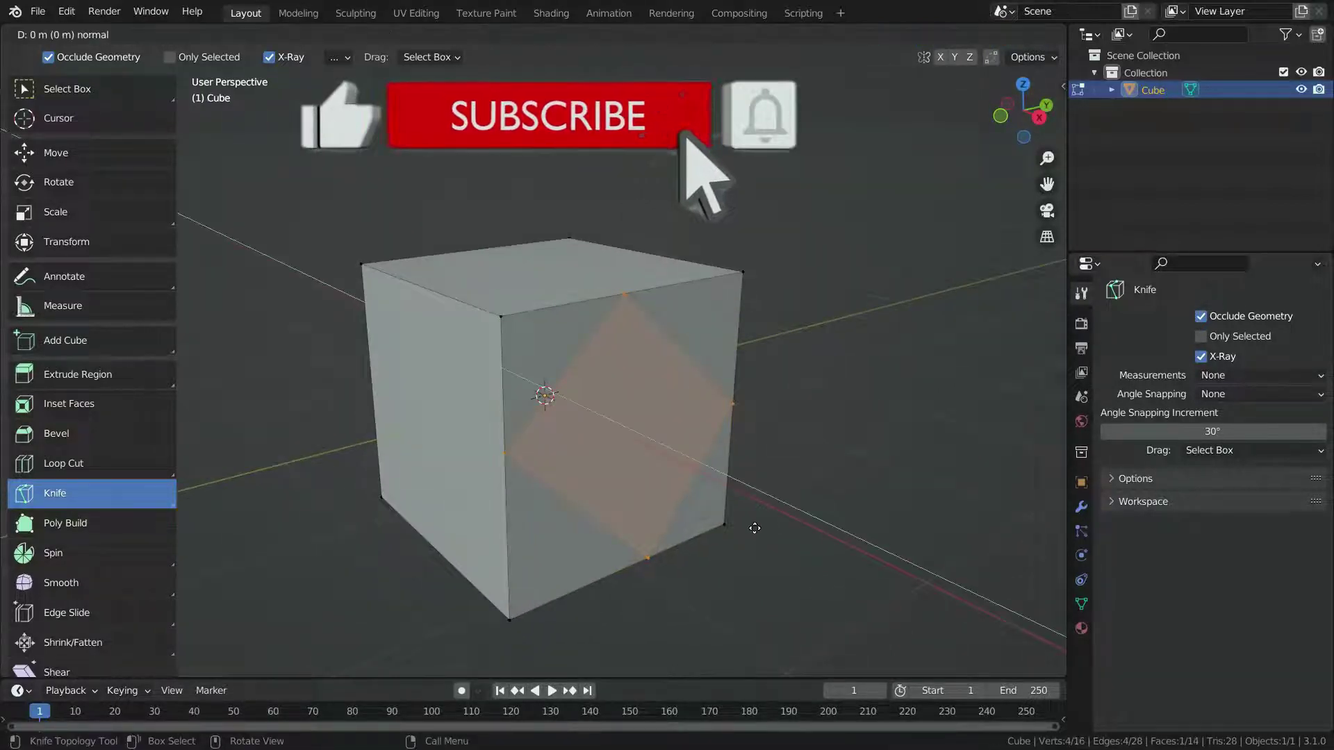
left_click(783, 540)
middle_click_drag(783, 539, 798, 447)
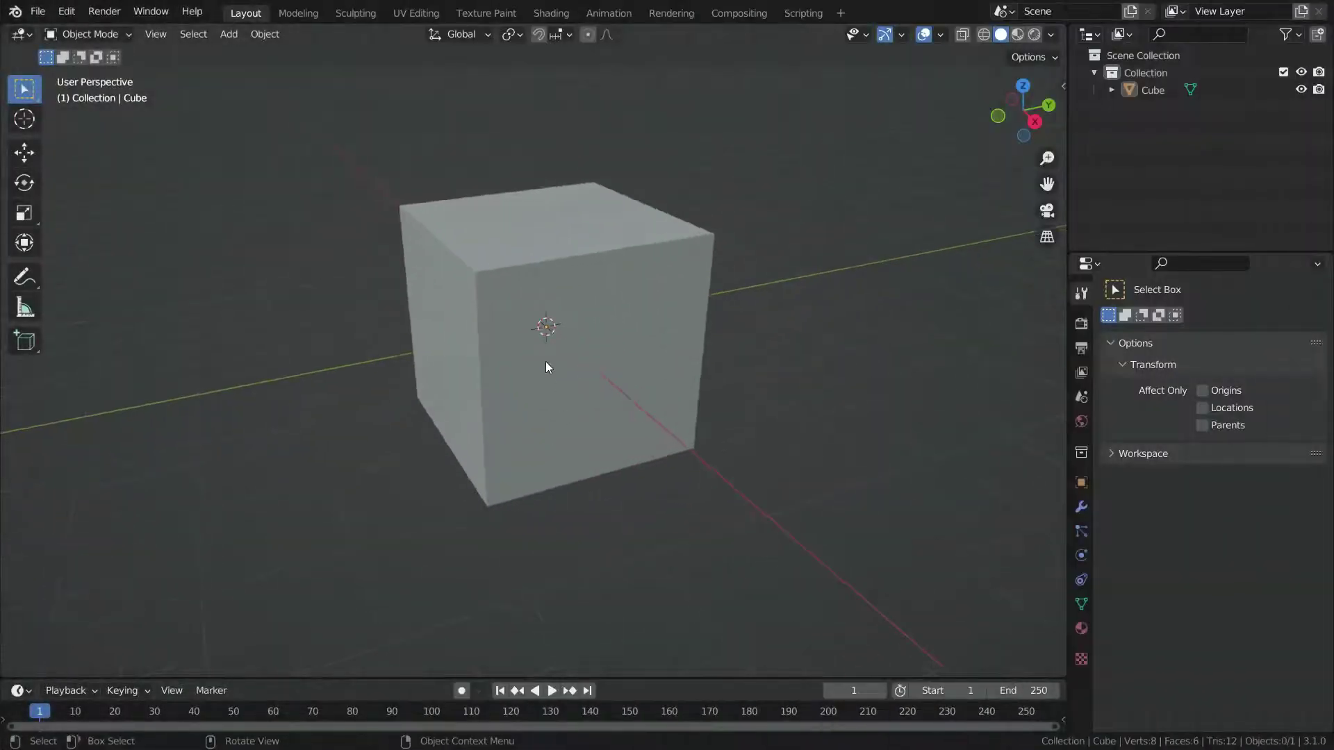
Step: Select the cube and switch it into Edit Mode
middle_click_drag(565, 378, 607, 360)
left_click(608, 359)
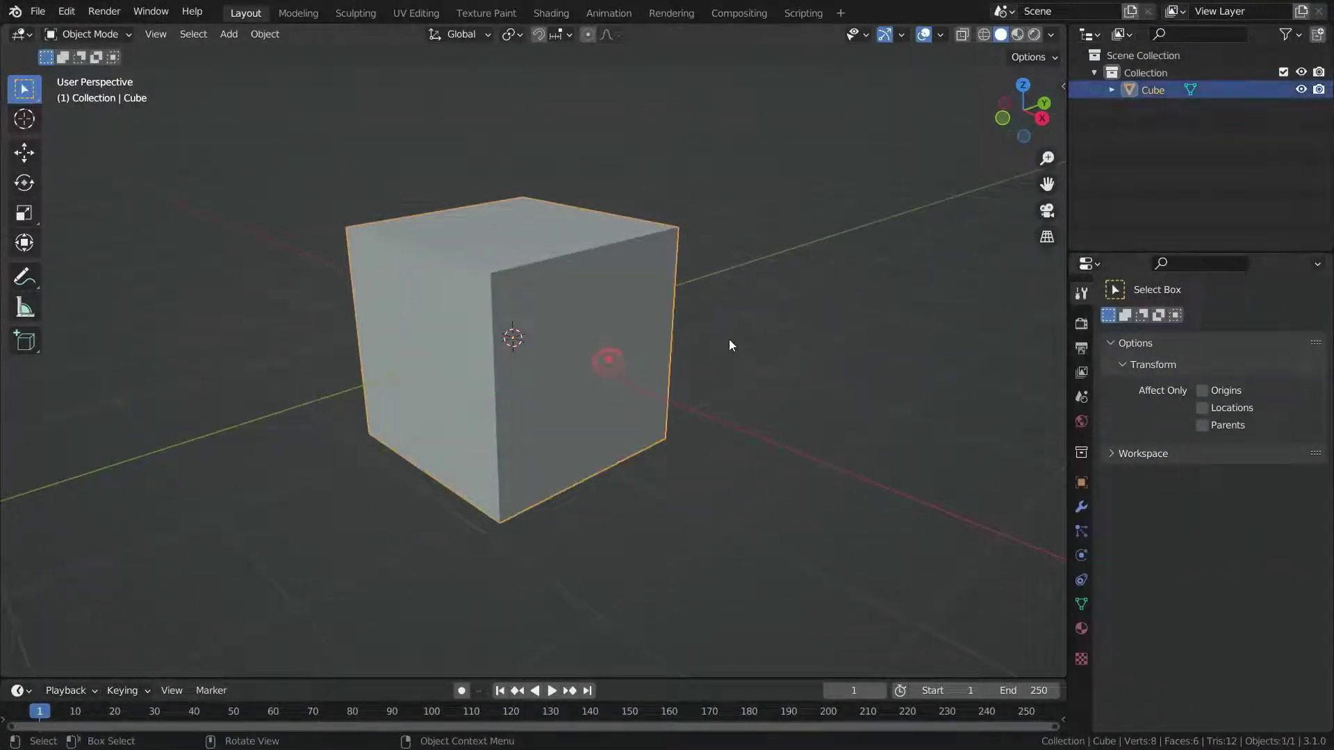
key("Tab")
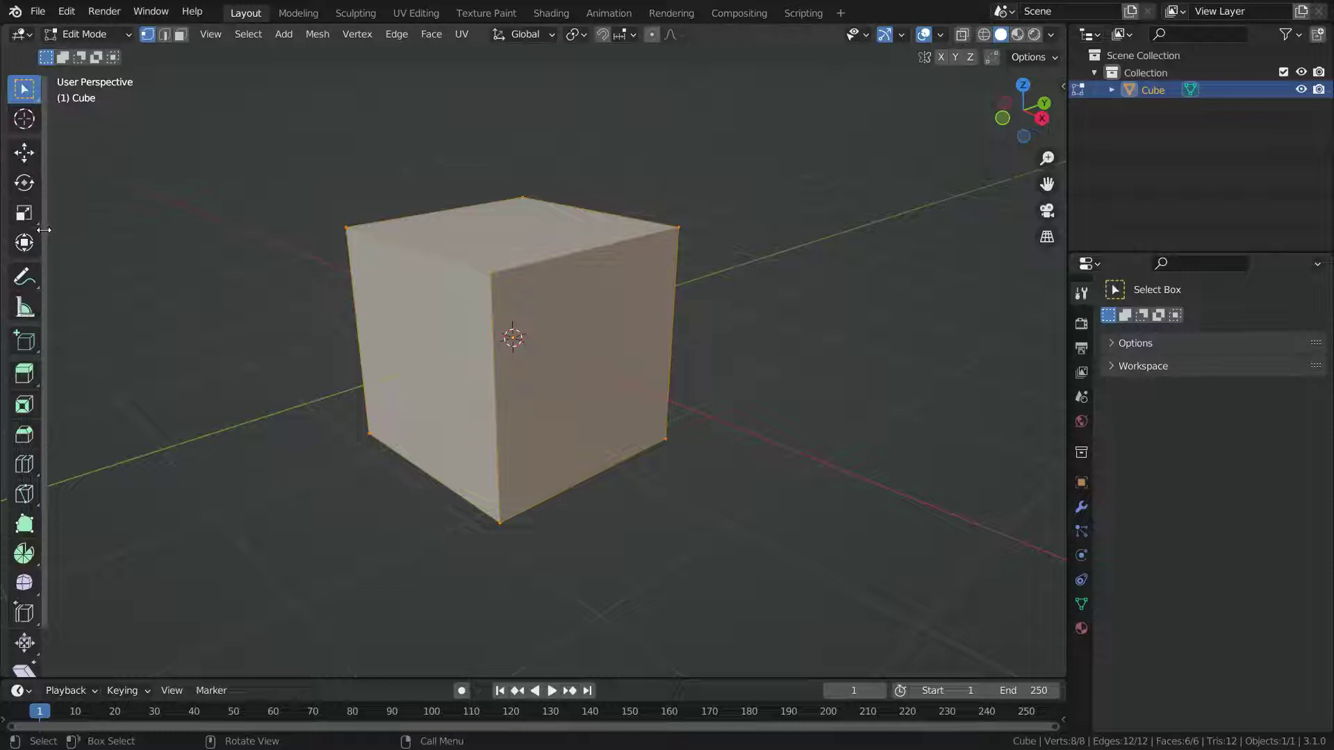
Step: Widen the toolbar to show tool names, try Knife and Select Box, then start a knife cut with K
left_click_drag(44, 229, 143, 253)
scroll(81, 383, "down", 2)
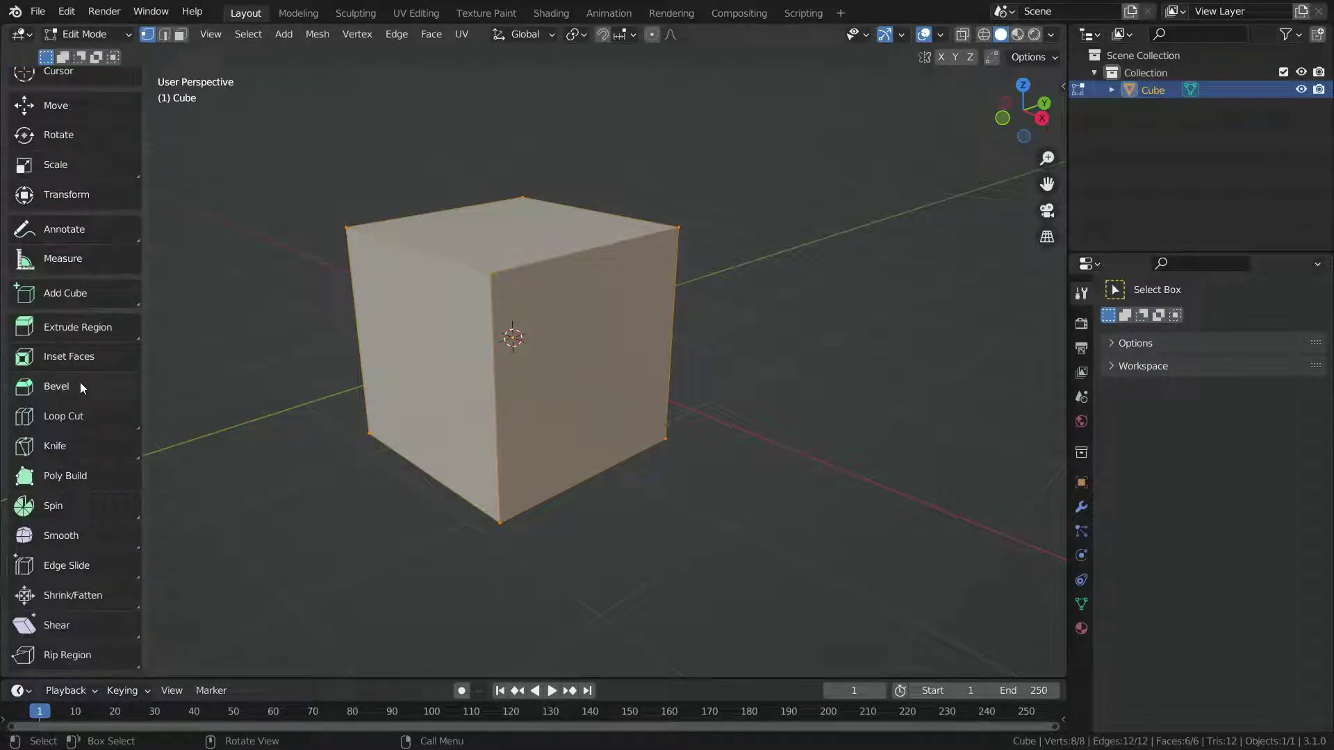
left_click(77, 442)
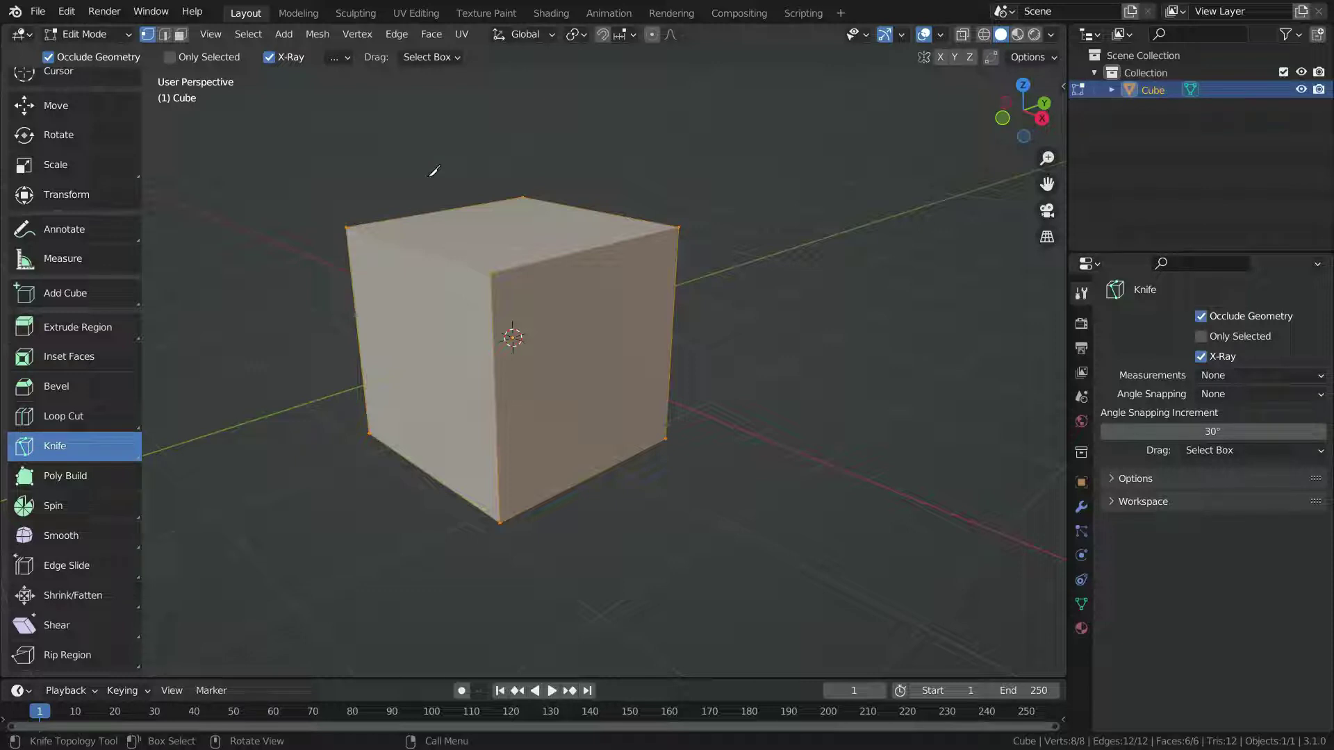
scroll(62, 345, "up", 2)
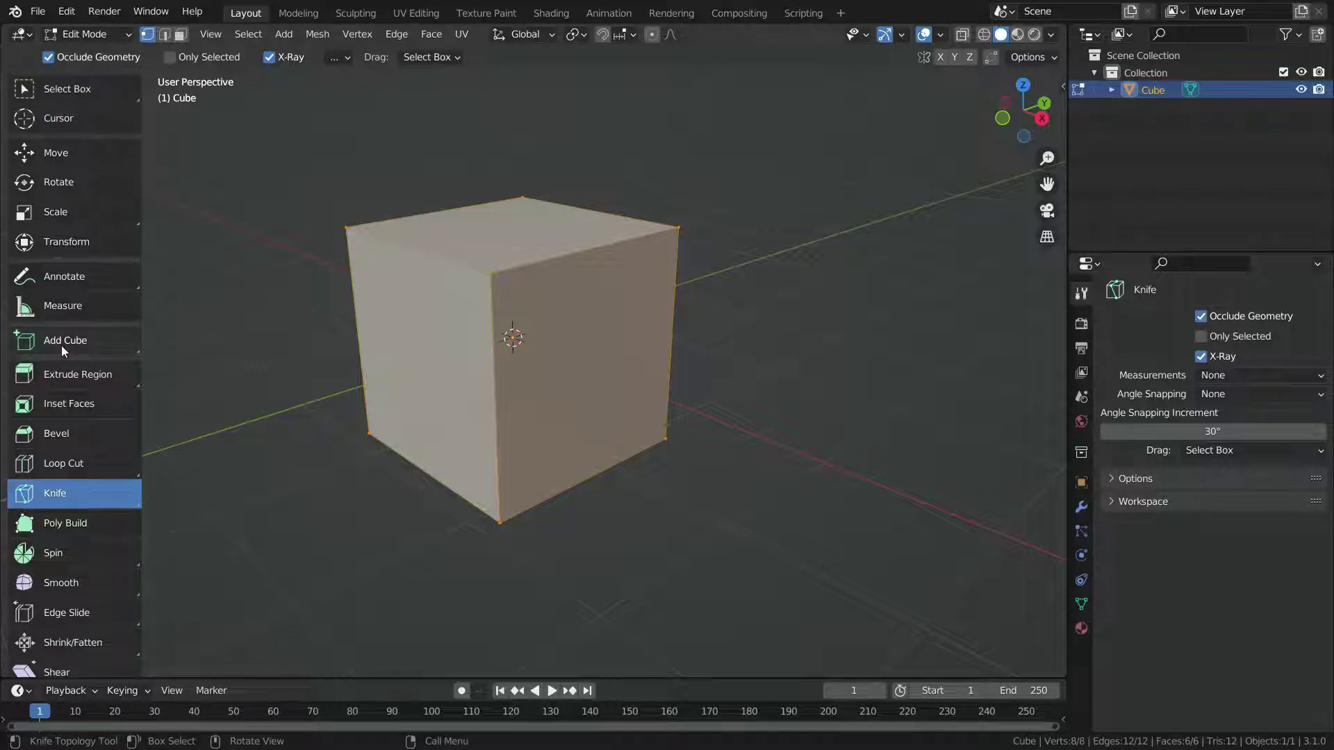
left_click(86, 95)
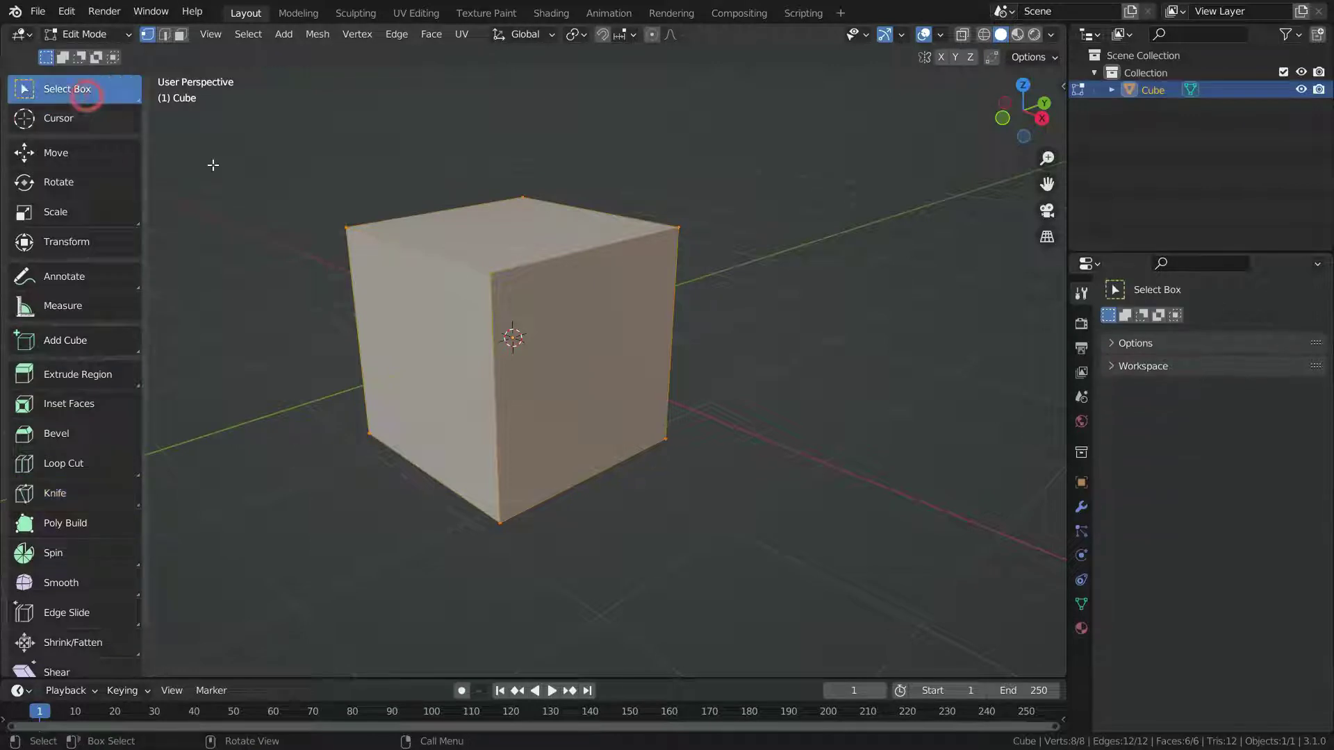
key("k")
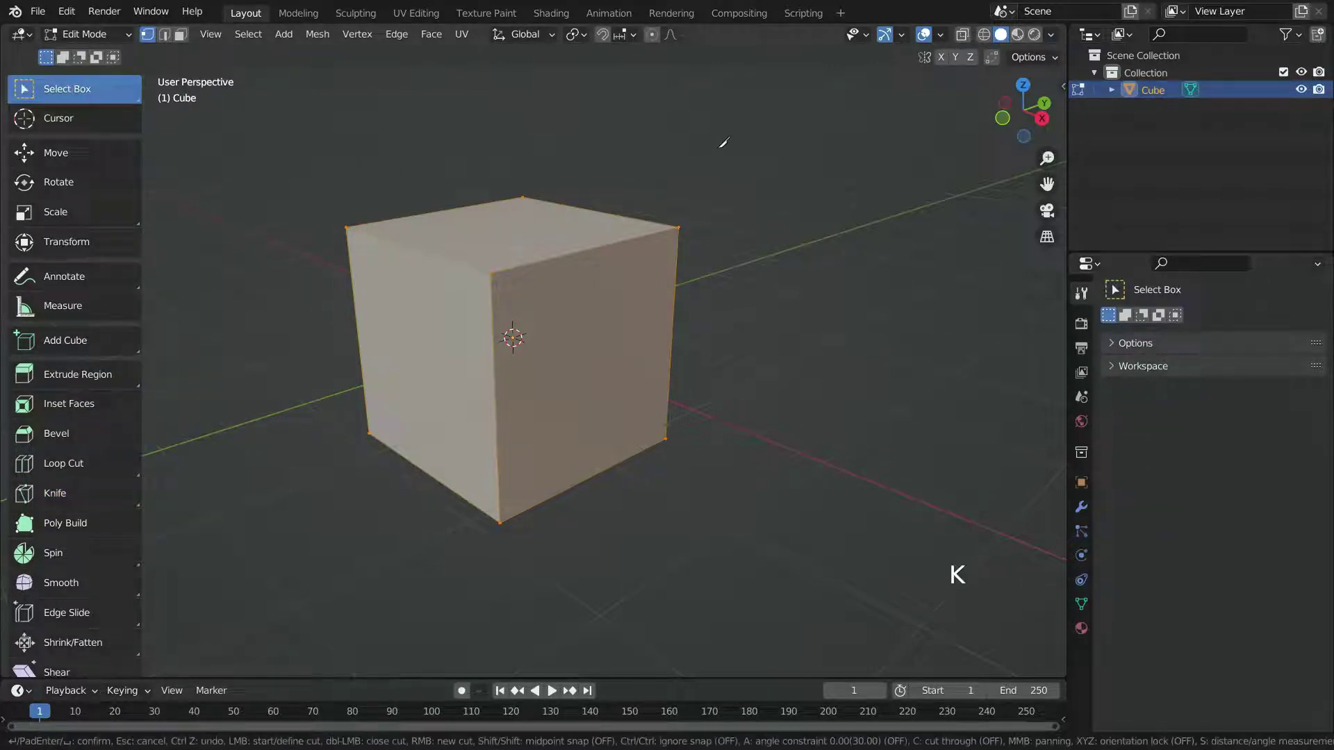
Step: Cut a line across the cube's left face, from the top-left edge to the vertical edge
left_click(388, 239)
left_click(355, 316)
left_click(496, 395)
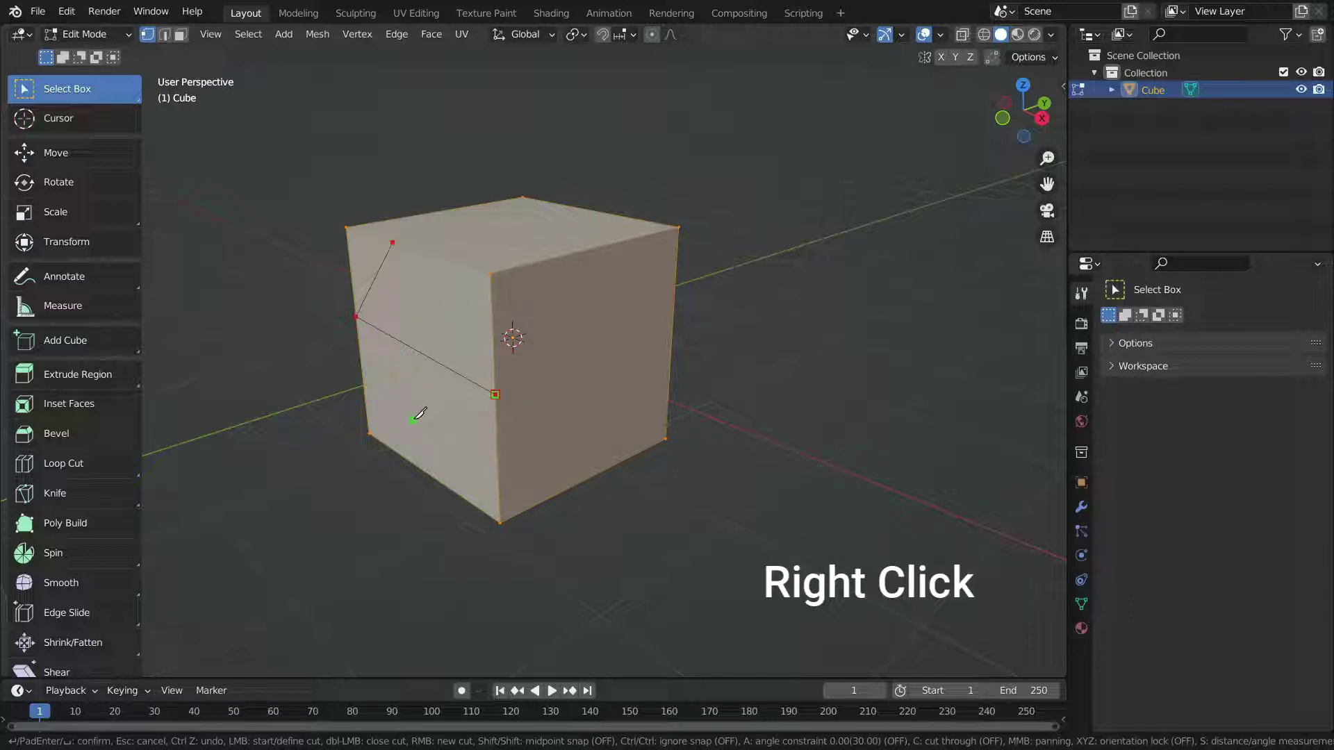
Step: Cut across the front face through its top, right and bottom edges, and confirm both cuts
middle_click_drag(420, 415, 590, 257)
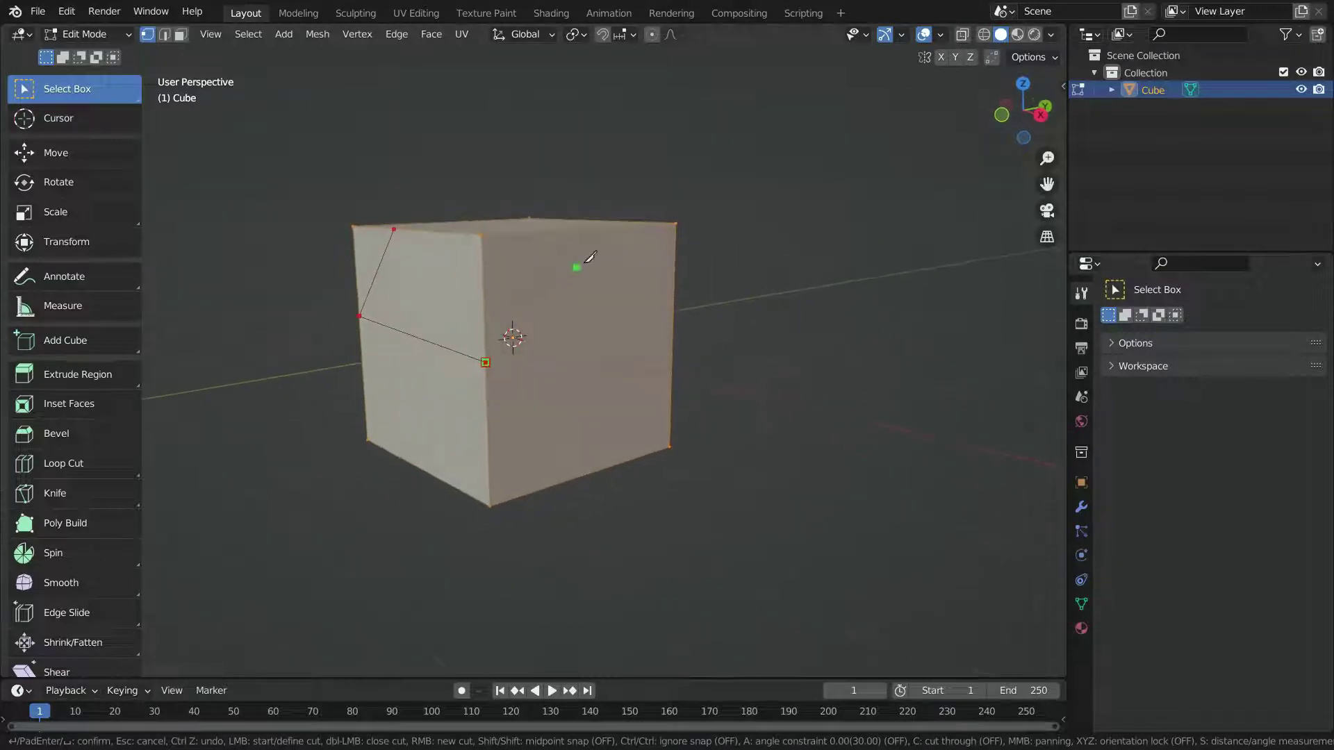
left_click(554, 230)
left_click(673, 309)
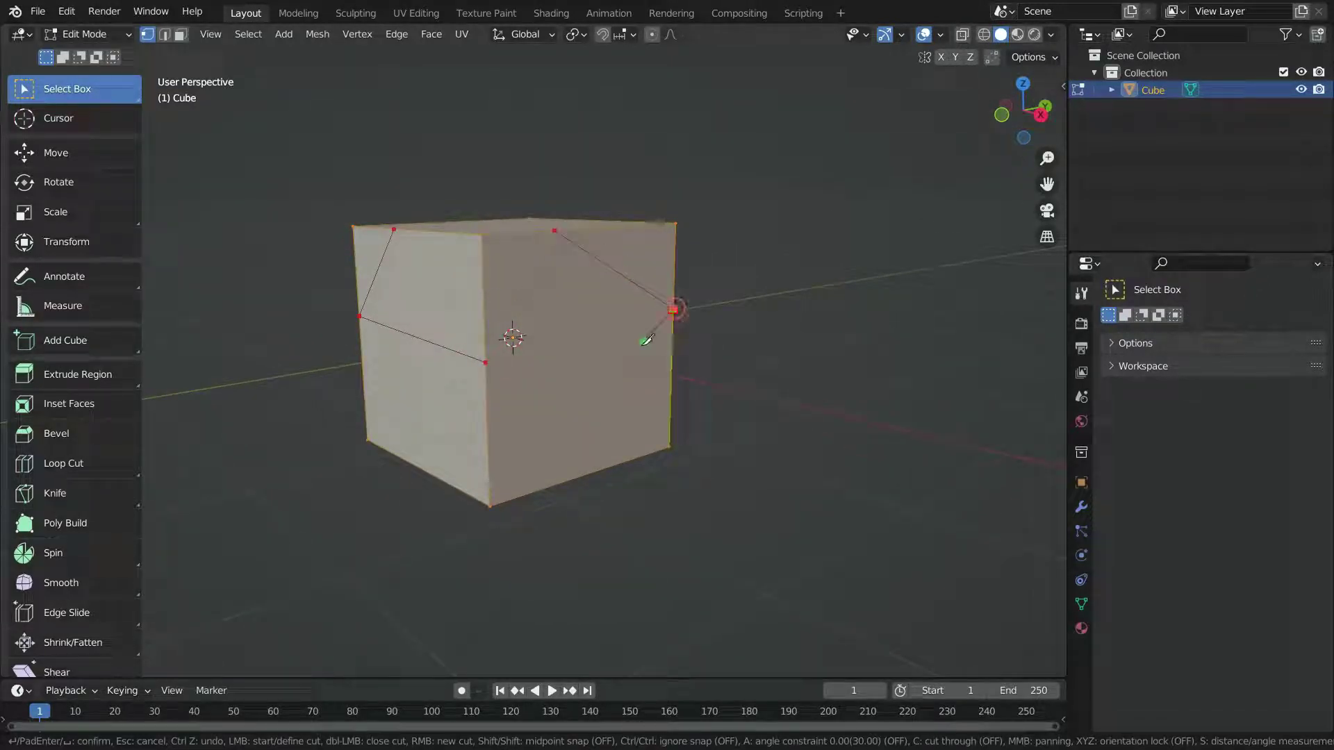
left_click(595, 470)
scroll(787, 172, "up", 2)
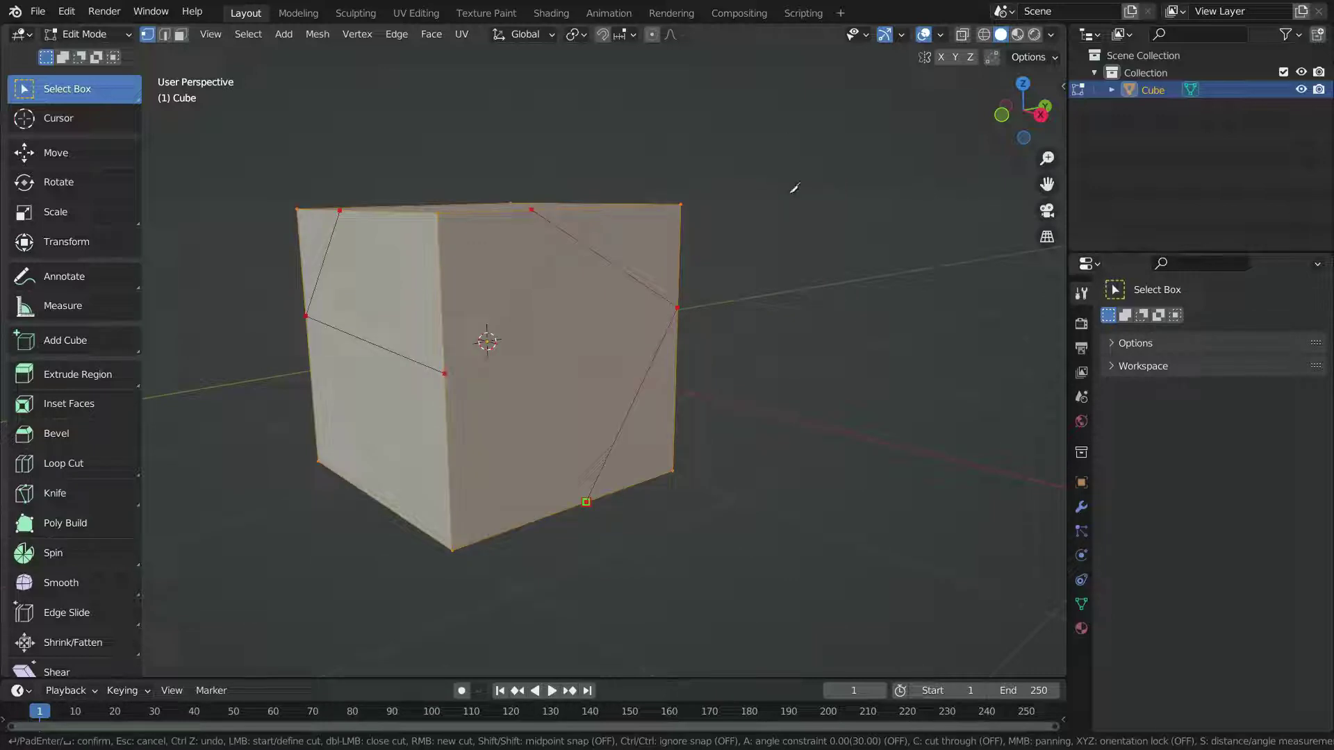
key("Return")
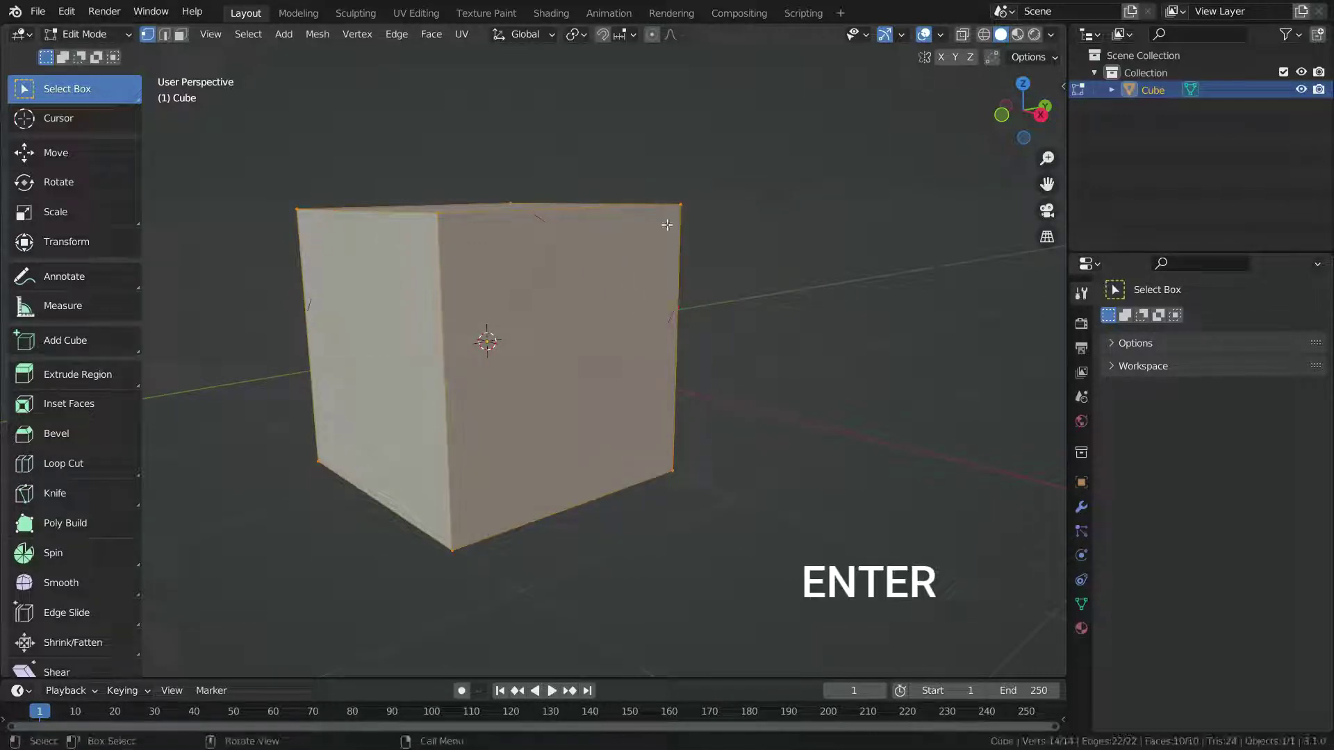
middle_click_drag(539, 271, 379, 257)
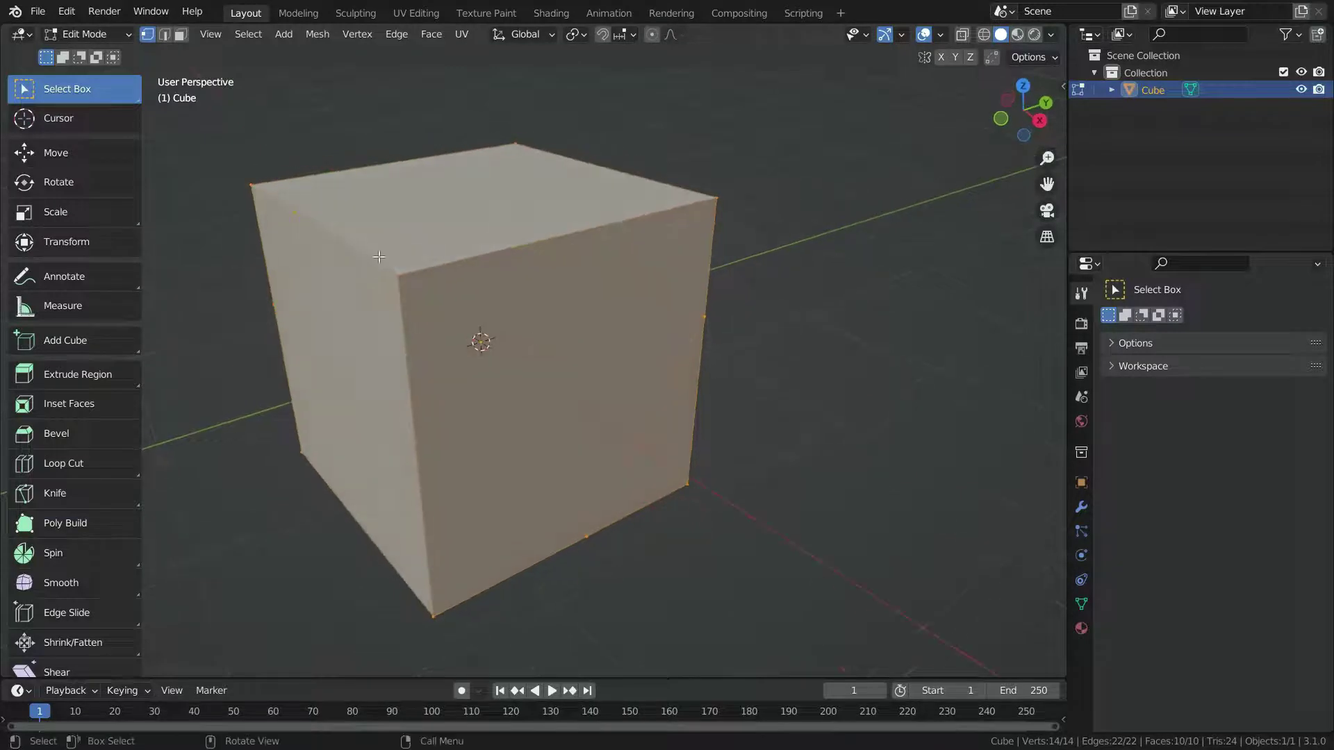
Step: Select the knife-cut front face in face mode, then return to vertex select mode
key("3")
left_click(479, 342)
middle_click_drag(479, 343, 634, 351)
key("1")
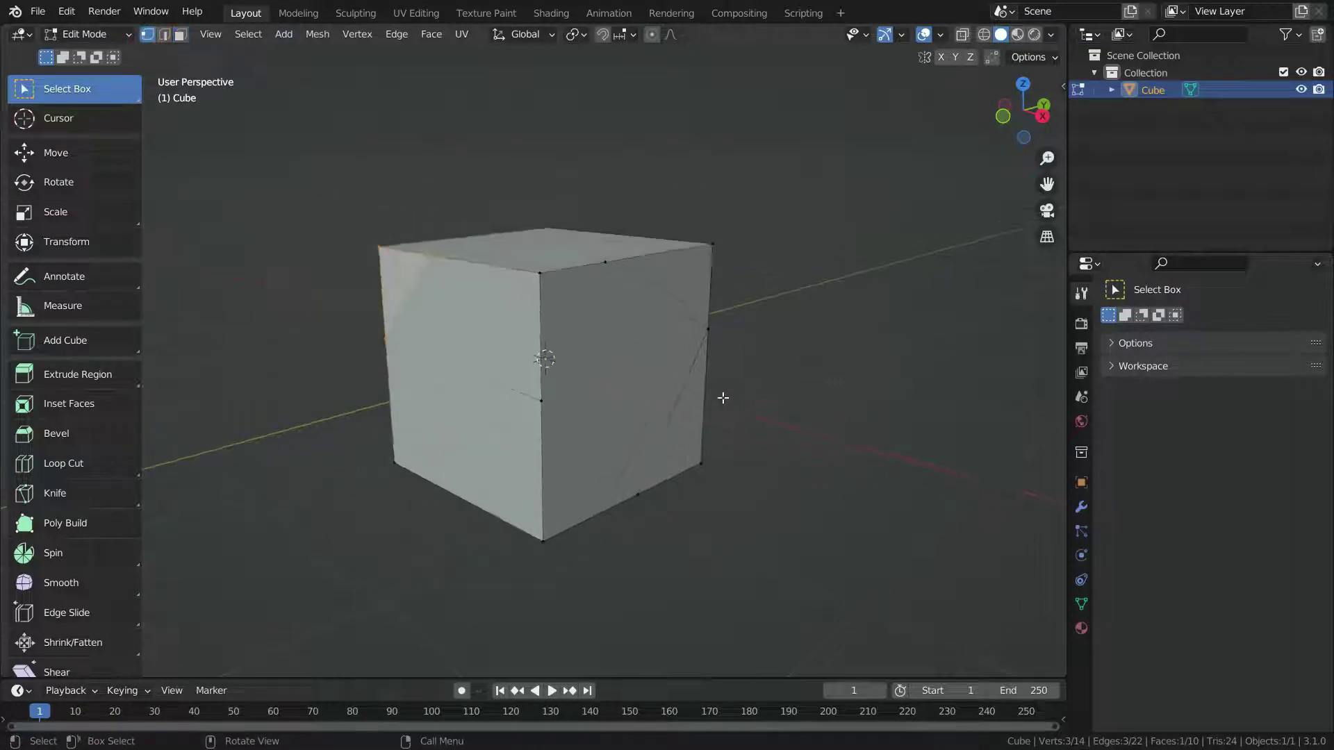
middle_click_drag(723, 398, 749, 345)
middle_click_drag(740, 250, 623, 491)
Step: Place knife points on the top, left and bottom edges, cancel the cut, and restart the Knife
key("k")
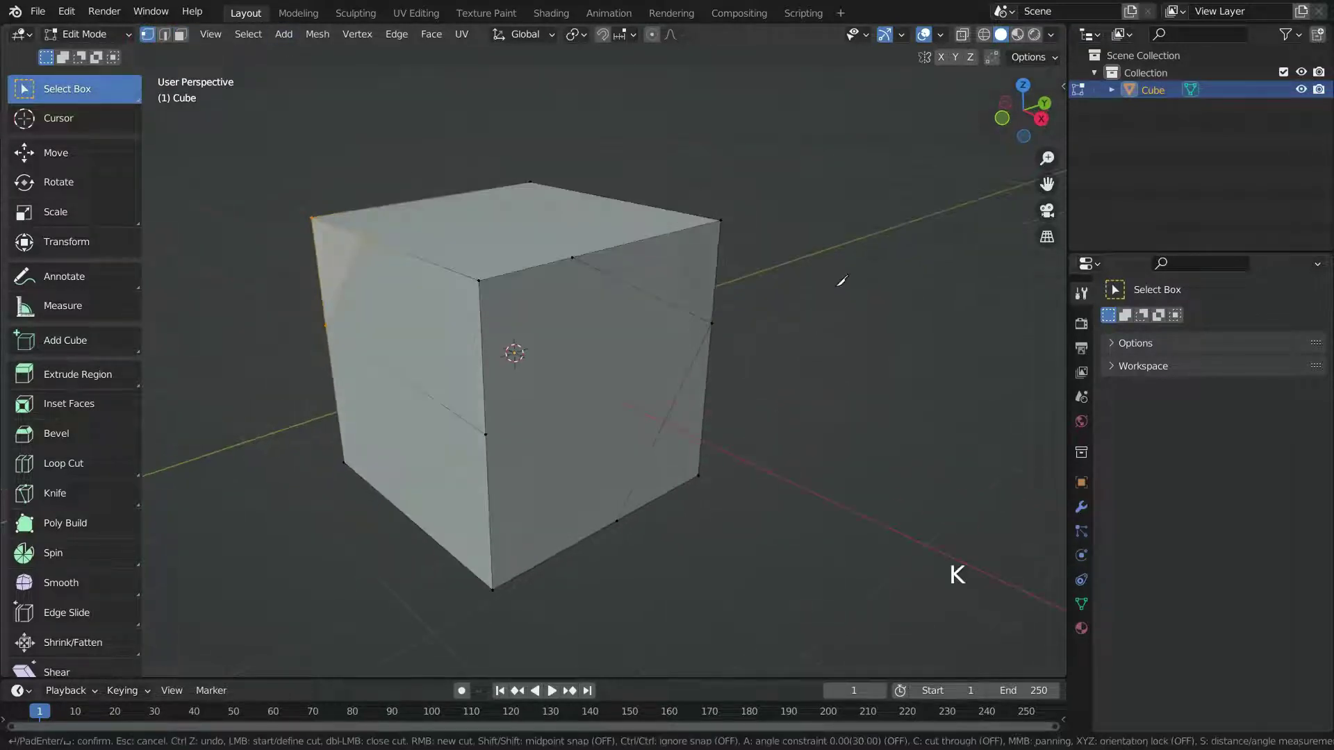
left_click(526, 268)
left_click(482, 356)
left_click(575, 541)
middle_click_drag(587, 397, 588, 355)
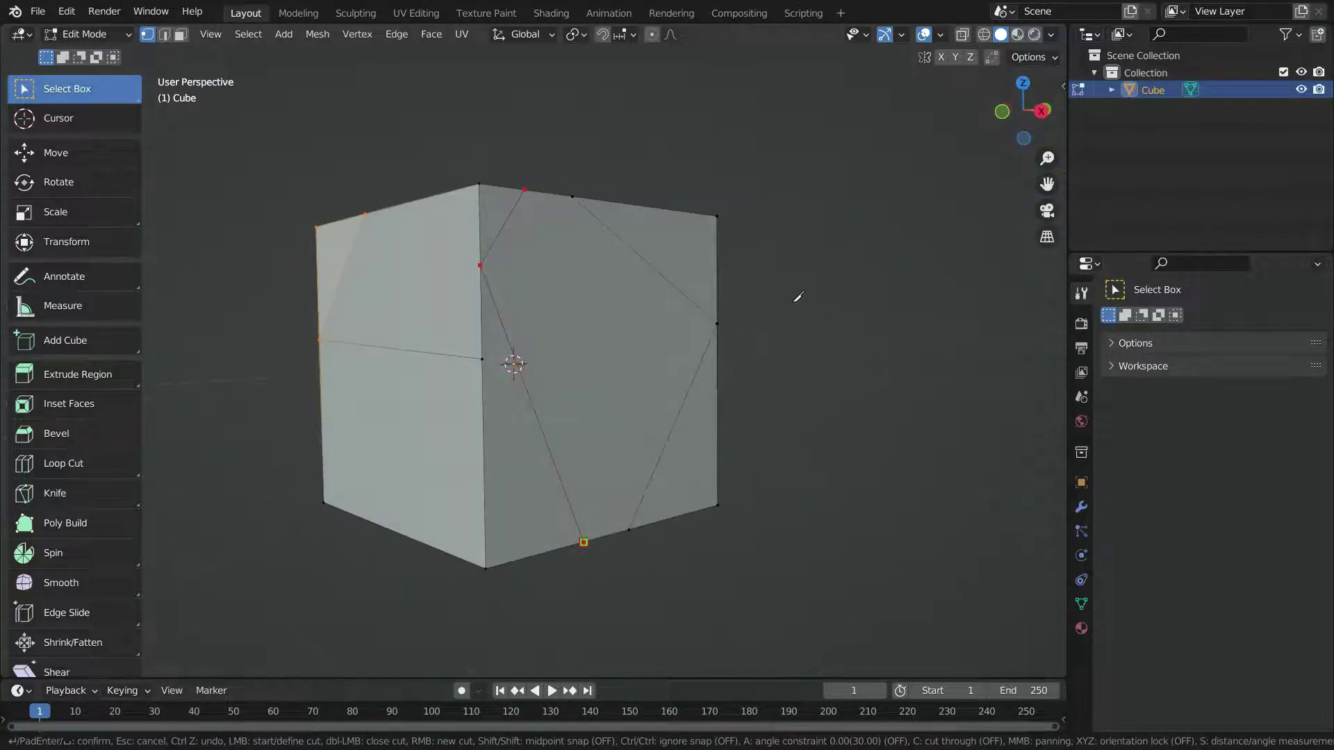
key("Escape")
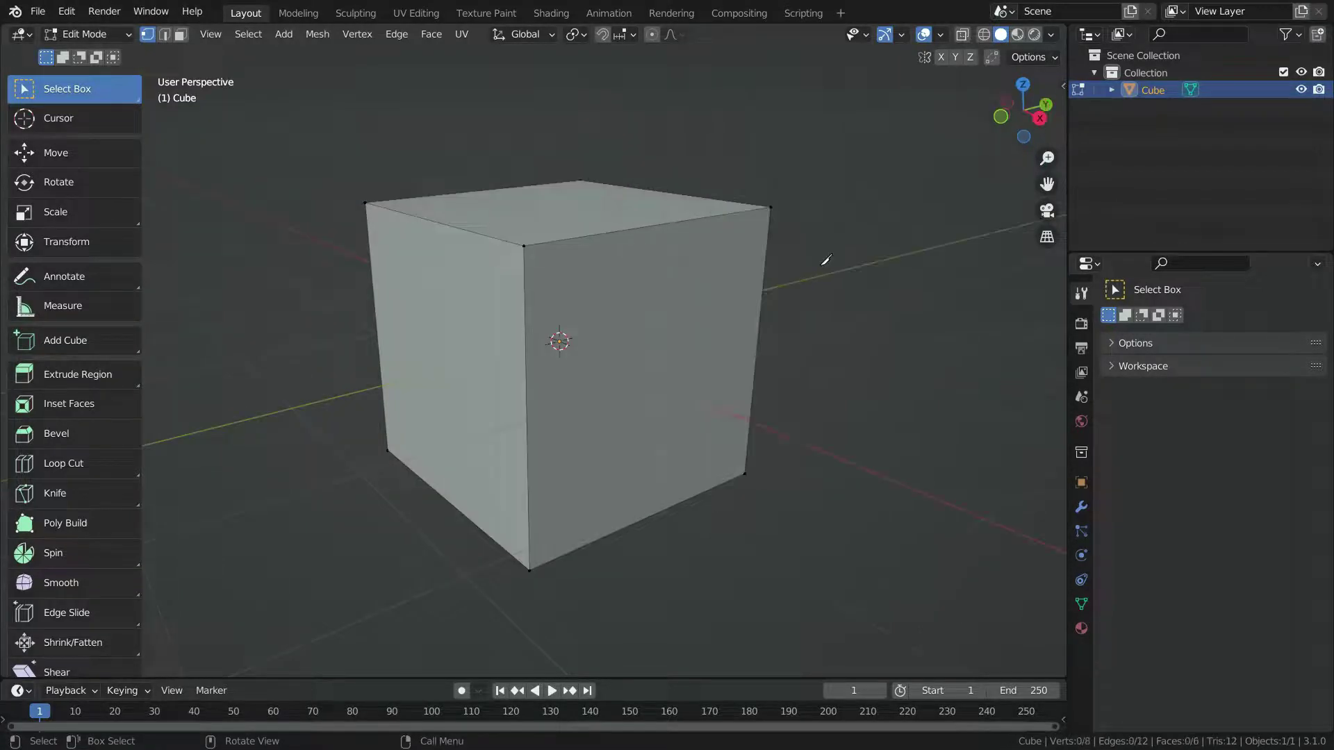
key("k")
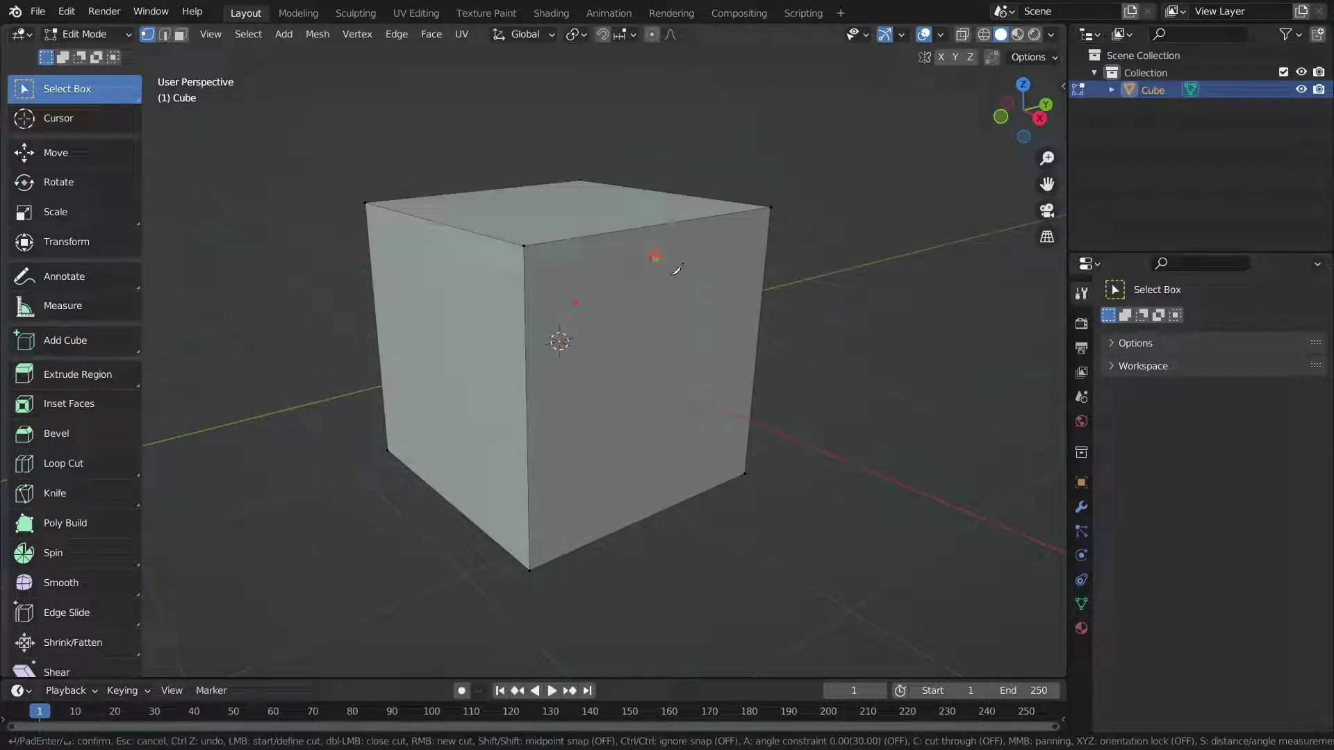
Step: Draw several separate short knife strokes across the cube, ending each with a double-click
double_click(711, 336)
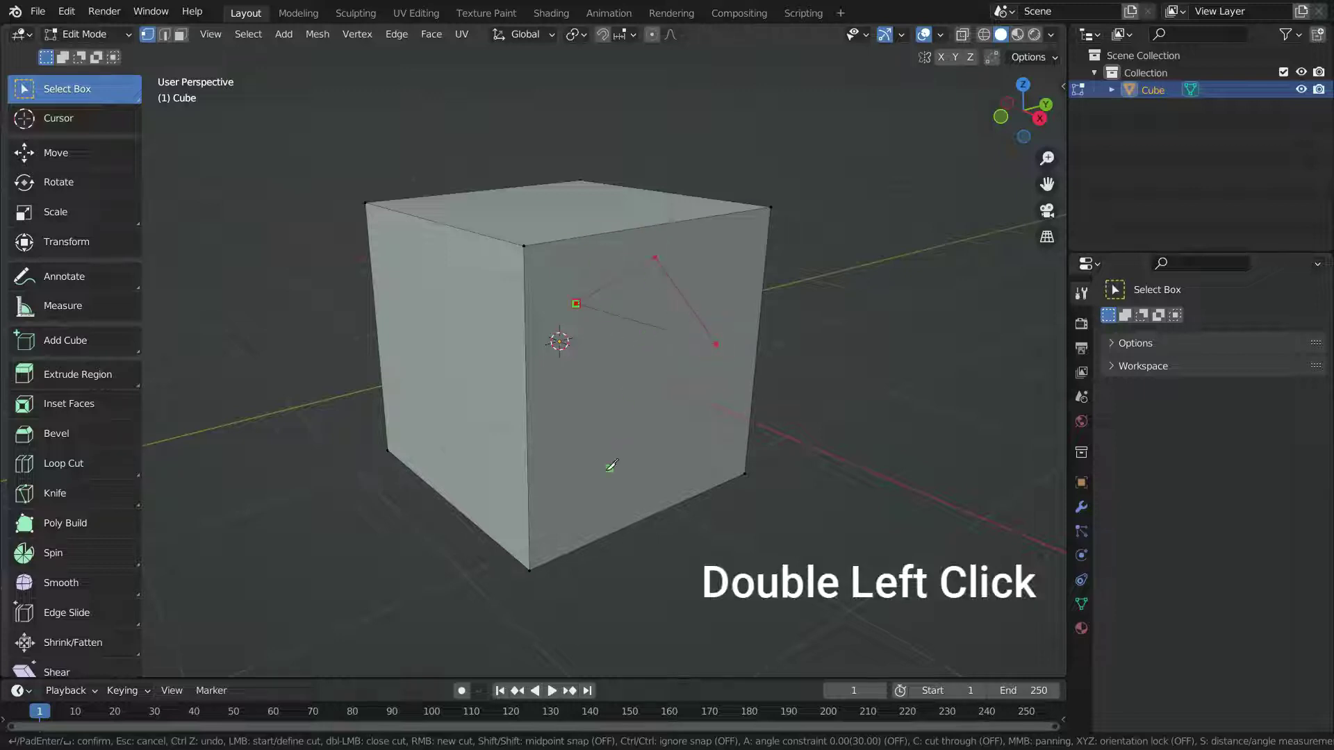
scroll(606, 457, "up", 1)
left_click(575, 428)
double_click(605, 338)
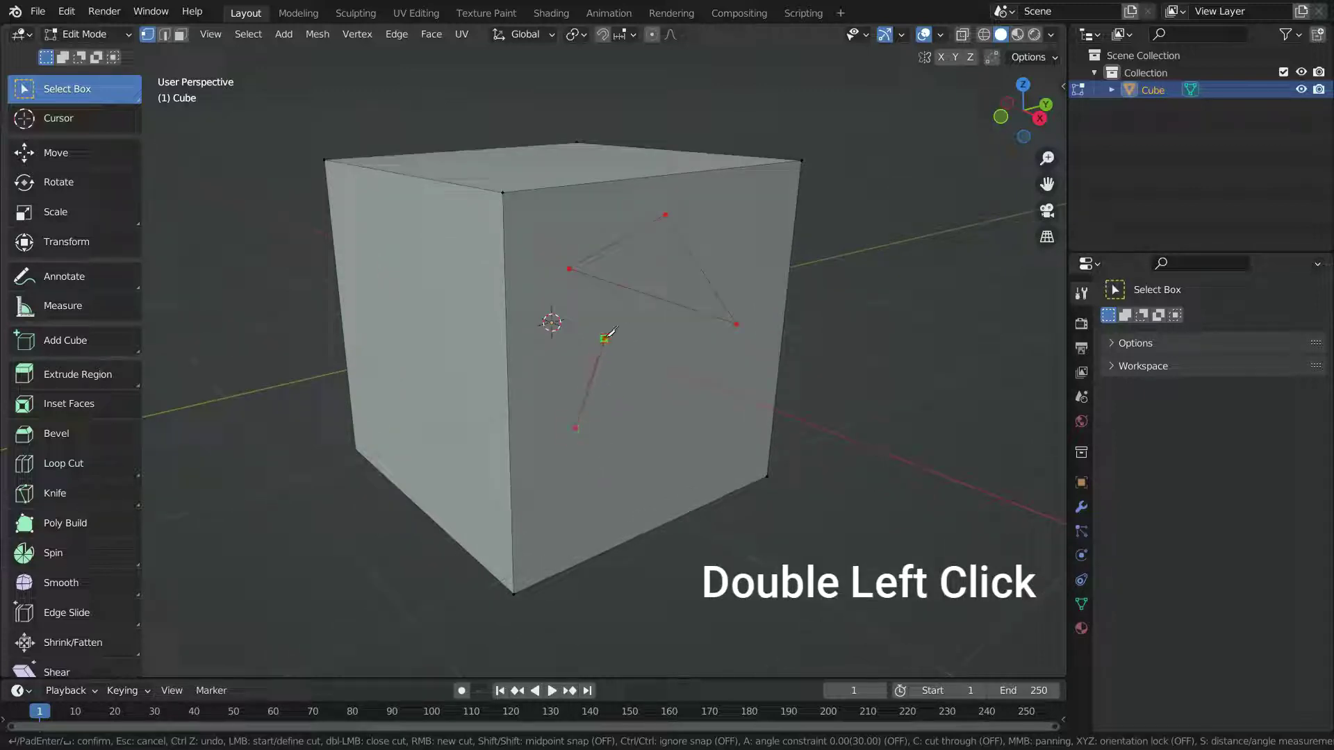
left_click(708, 431)
double_click(644, 494)
Step: Draw a closed seven-point zigzag knife outline on the cube's left face
middle_click_drag(531, 361, 476, 359)
scroll(486, 368, "down", 2)
left_click(477, 359)
left_click(519, 293)
left_click(652, 338)
left_click(623, 442)
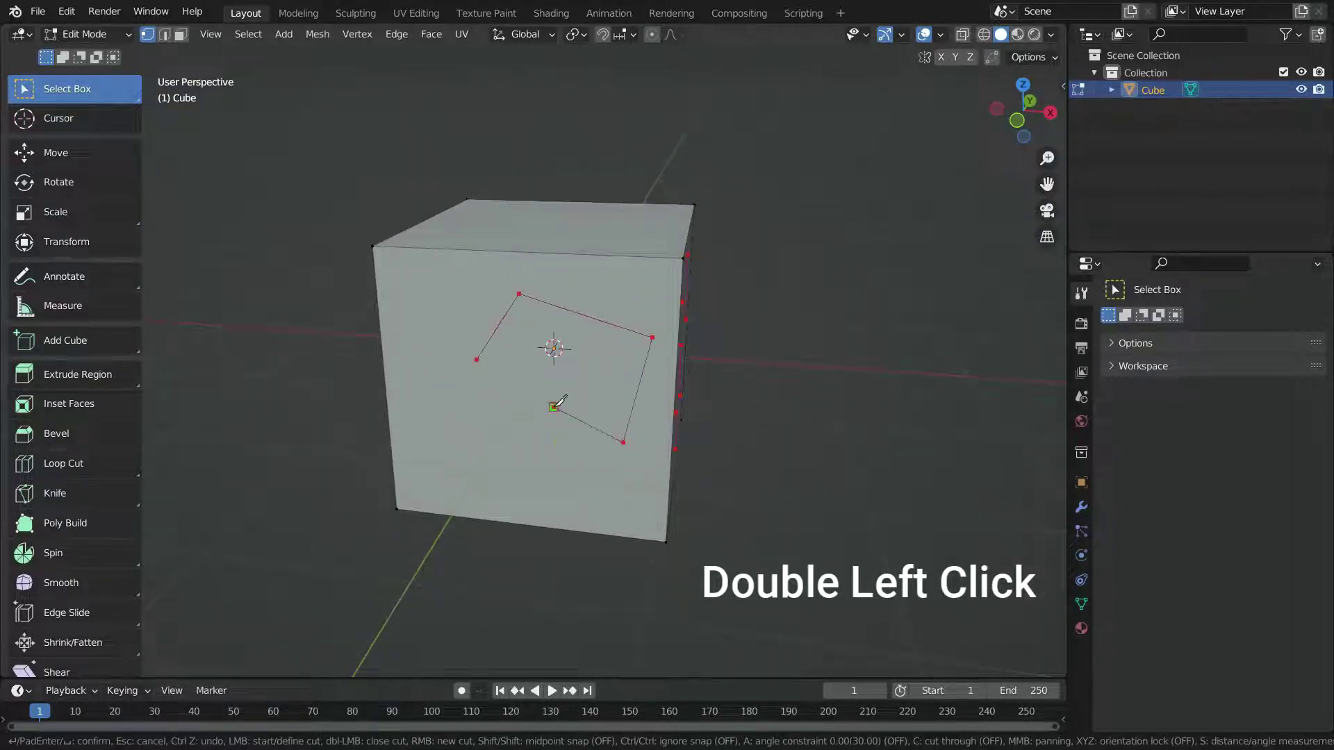
left_click(554, 407)
left_click(540, 477)
double_click(452, 453)
middle_click_drag(594, 400, 771, 434)
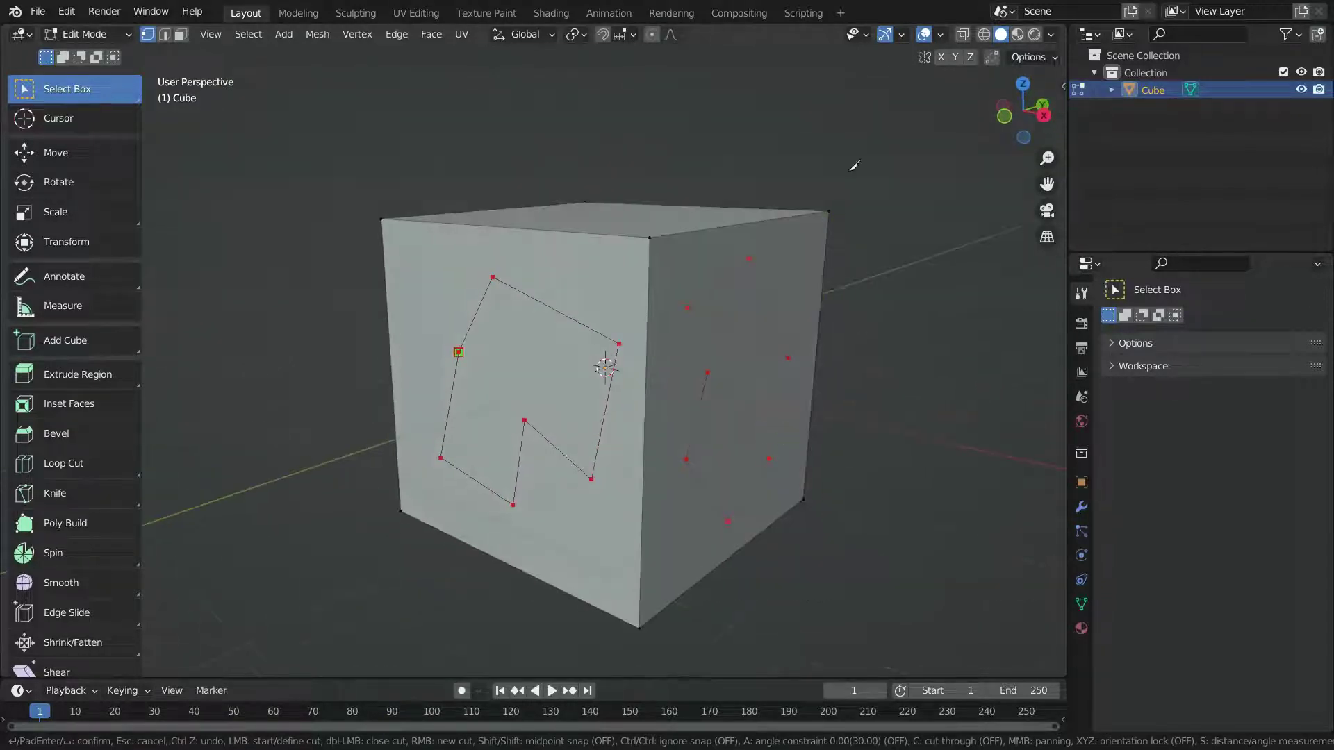
Step: Discard the pending cut and draw knife cuts straight across the cube with cut-through on
key("Escape")
middle_click_drag(523, 323, 515, 344)
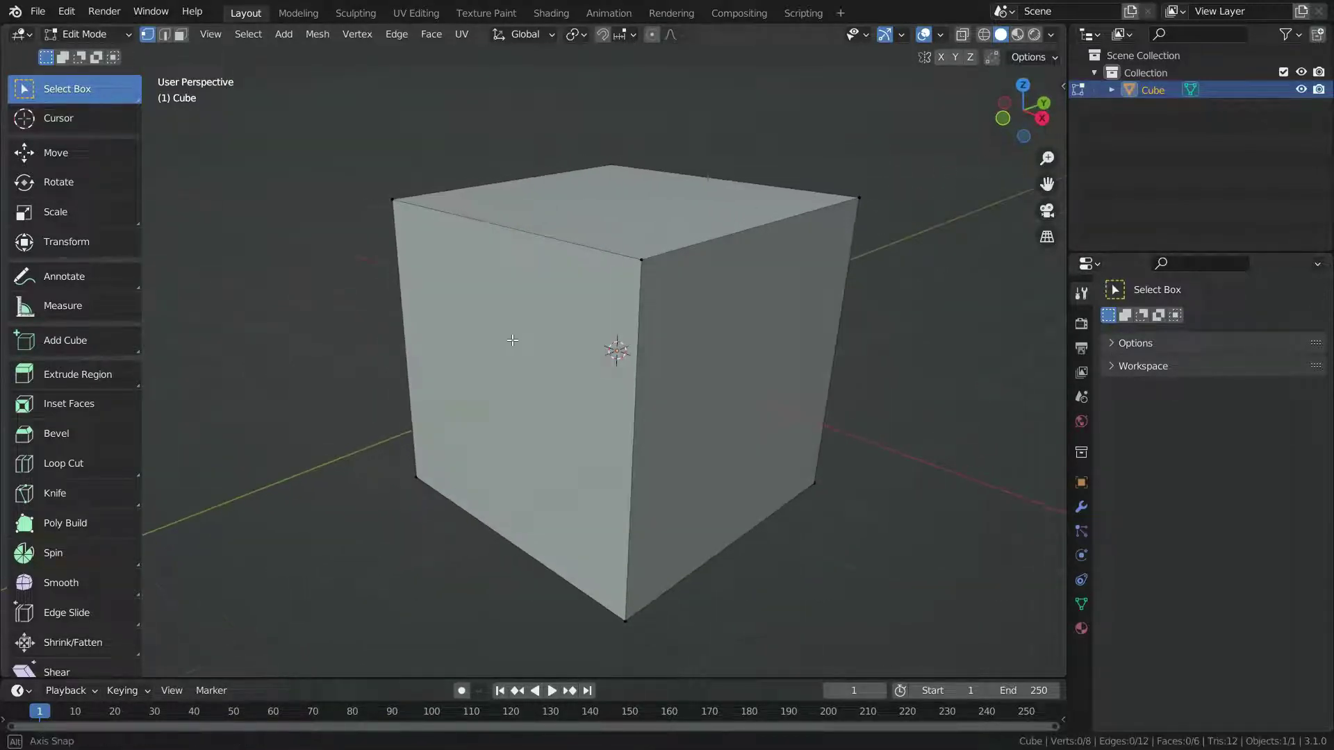
left_click(73, 492)
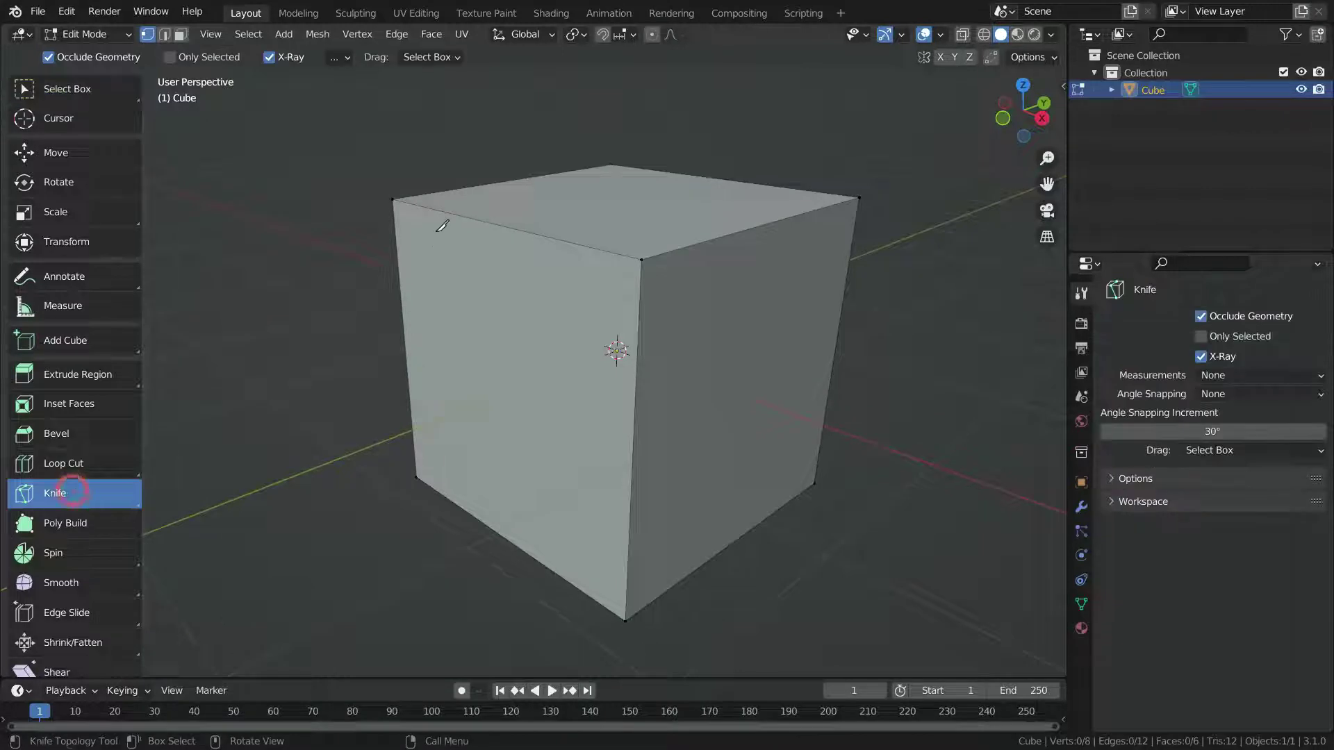
left_click(499, 124)
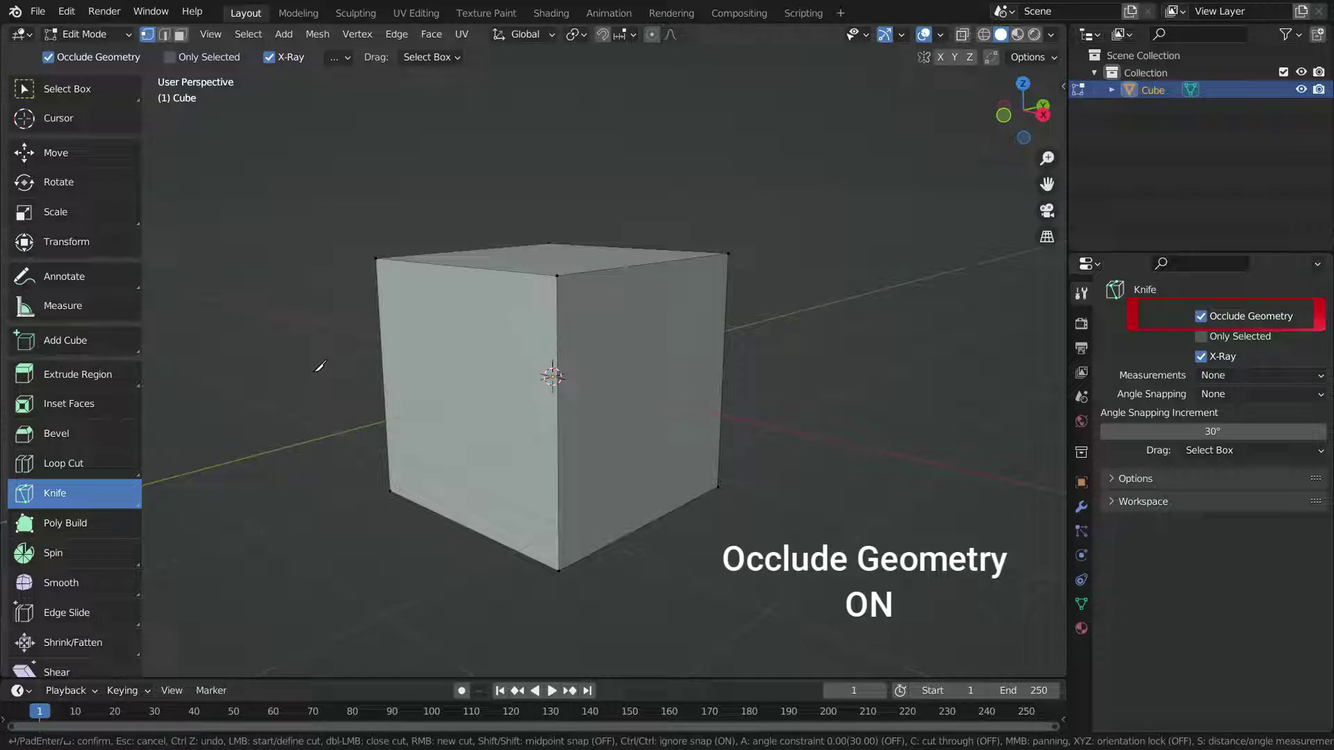
left_click(307, 372)
middle_click_drag(628, 464, 814, 439)
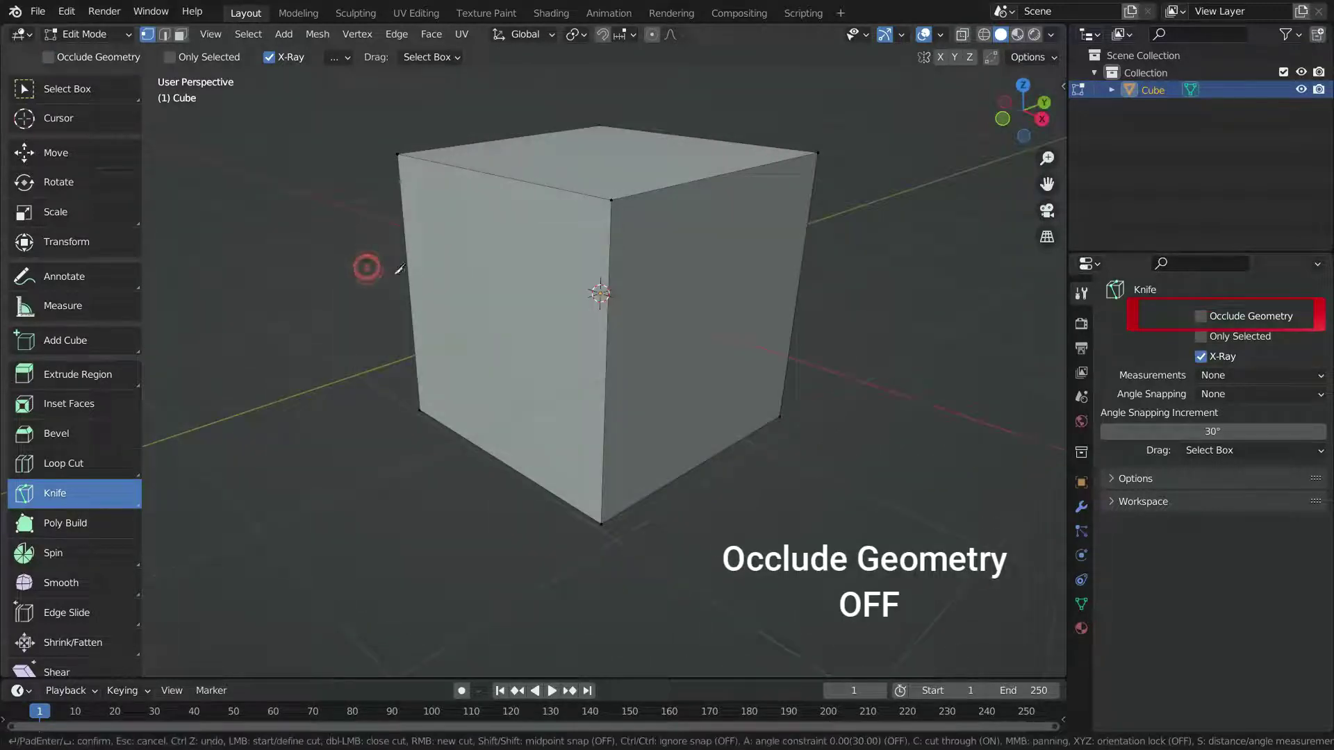
left_click(407, 277)
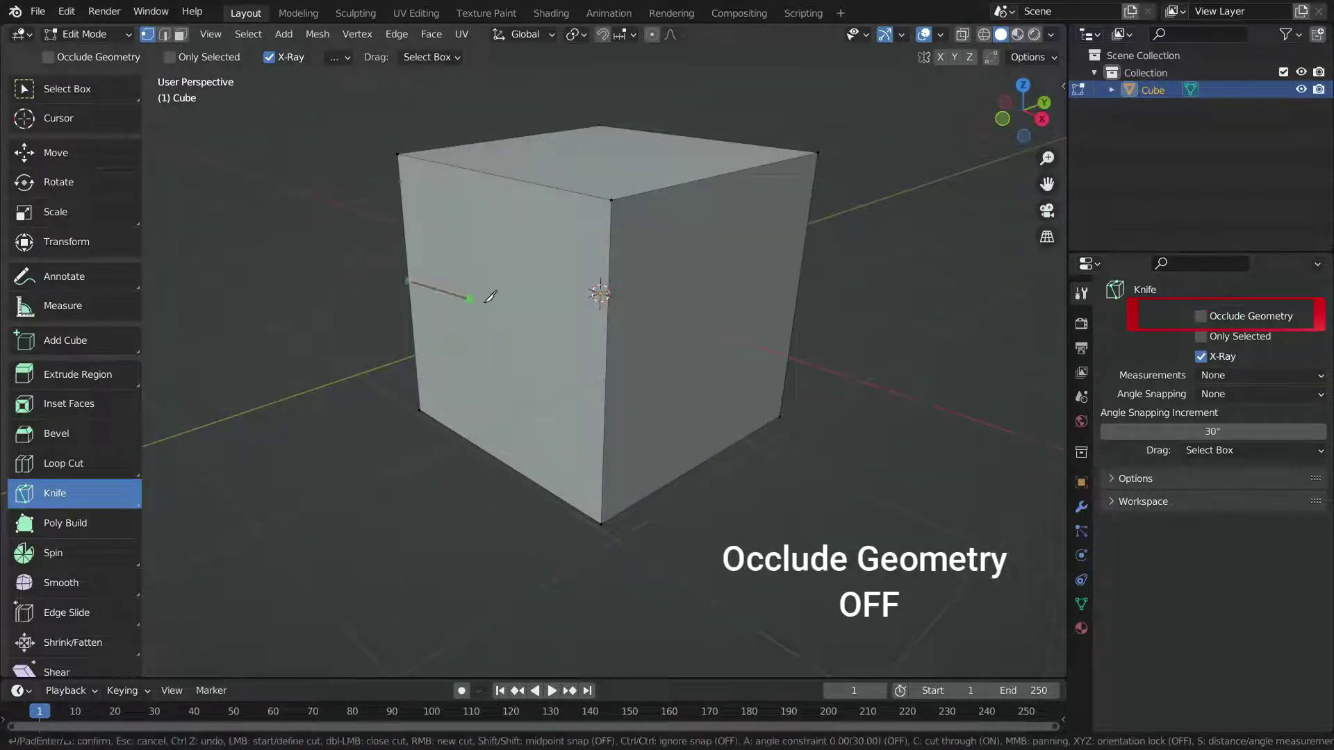
left_click(844, 342)
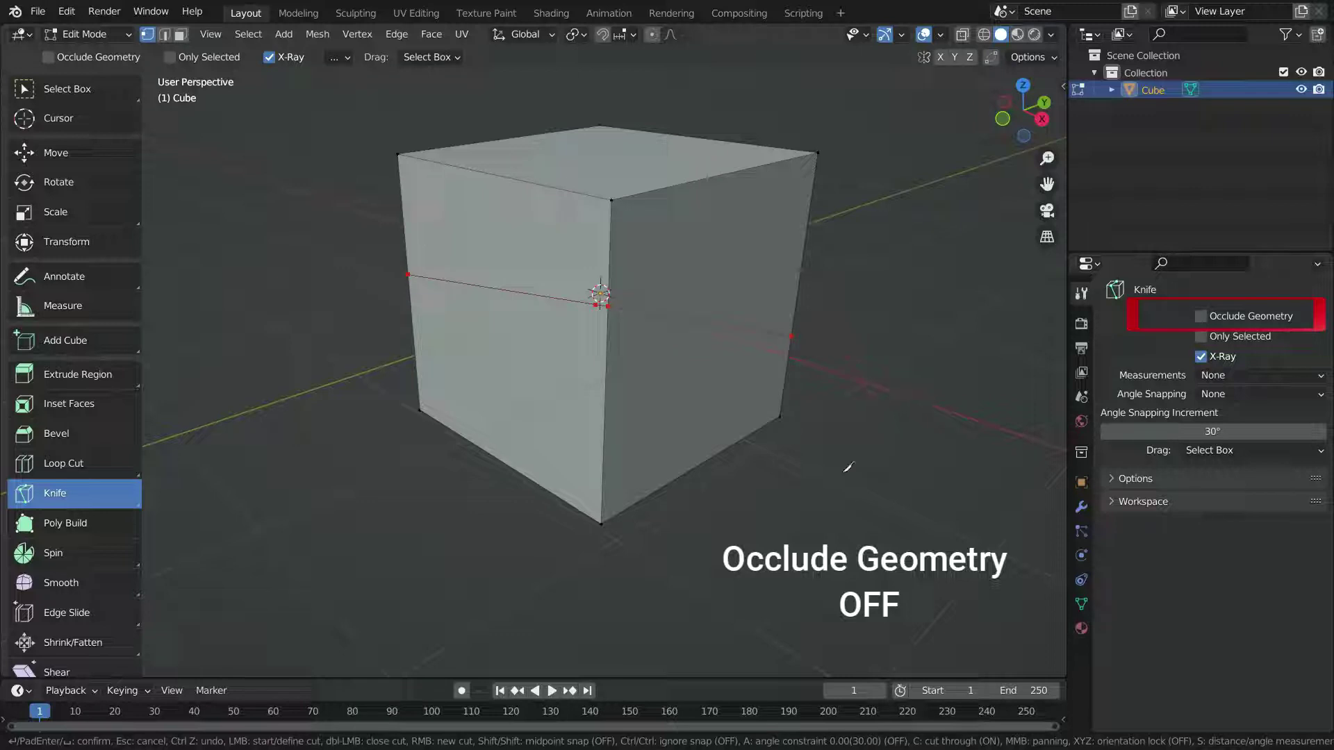
middle_click_drag(640, 455, 723, 446)
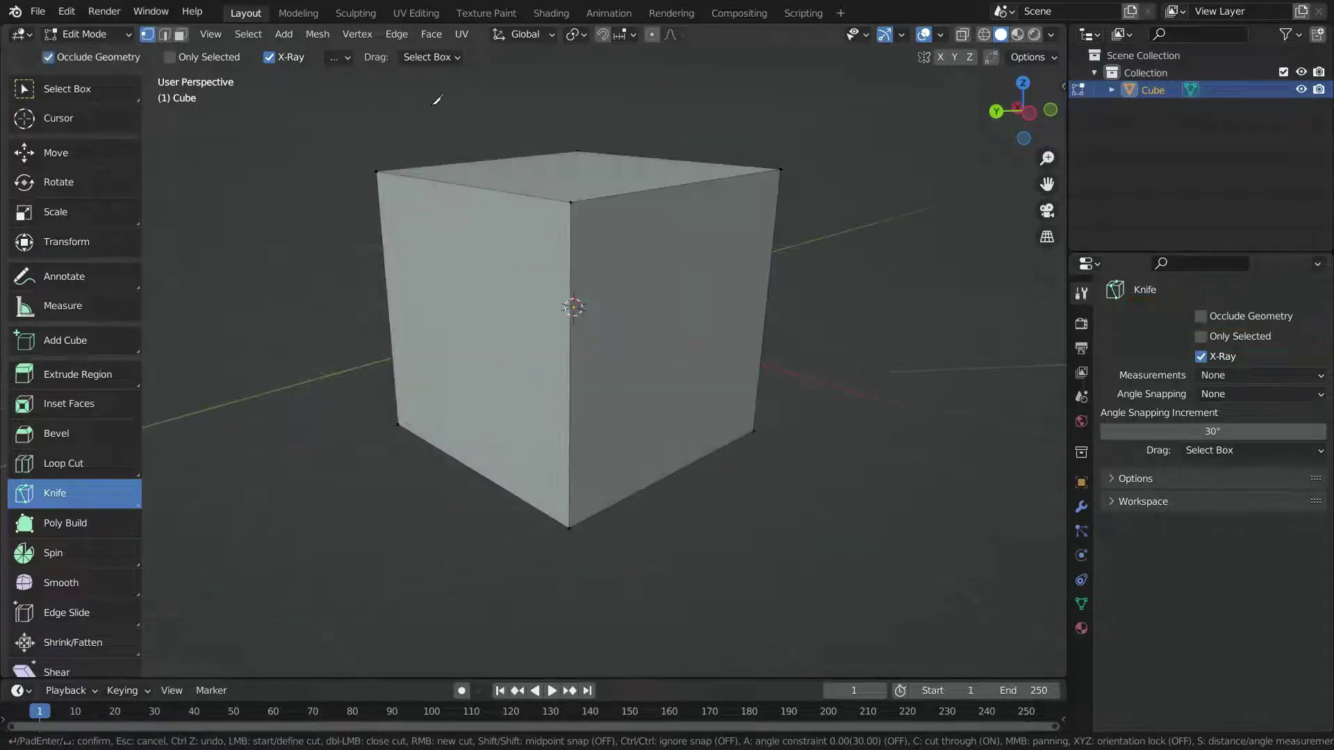
Step: Toggle cut-through off and back on while cutting down the front face, then cancel the cuts
key("c")
left_click(446, 111)
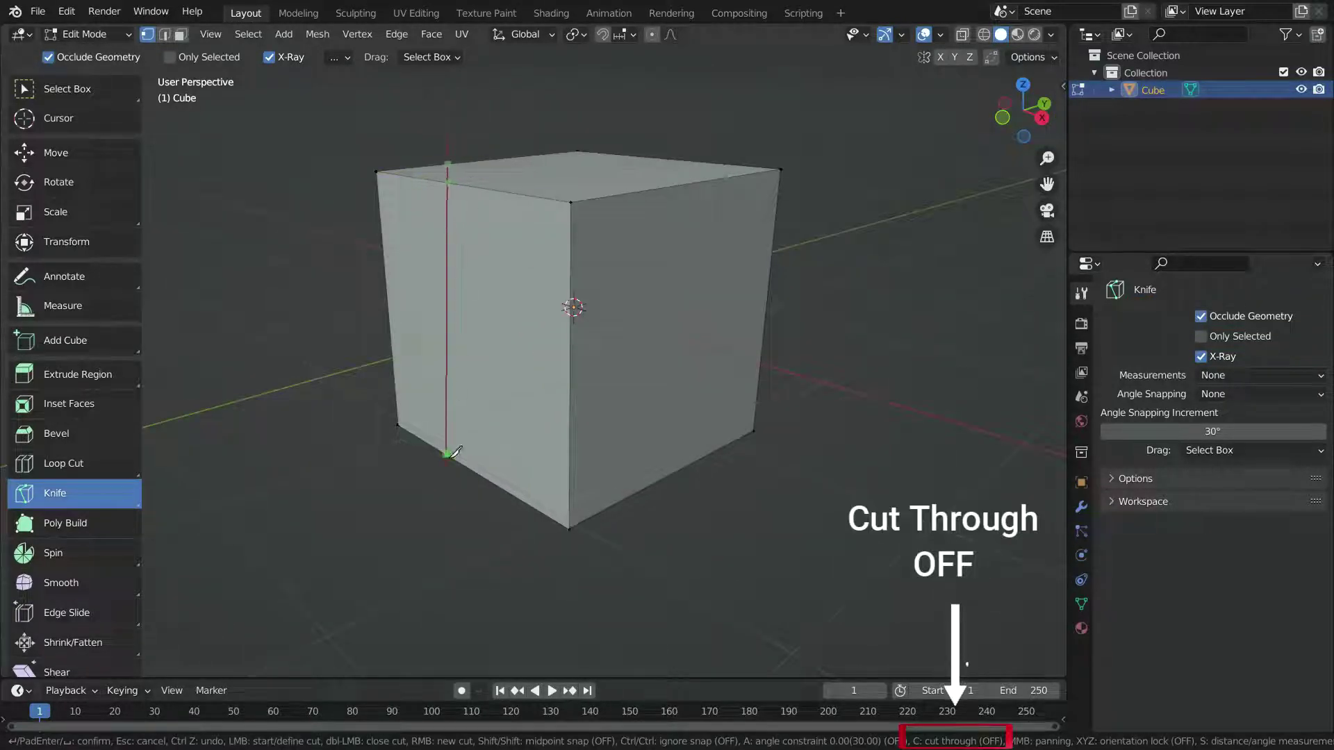
left_click(458, 511)
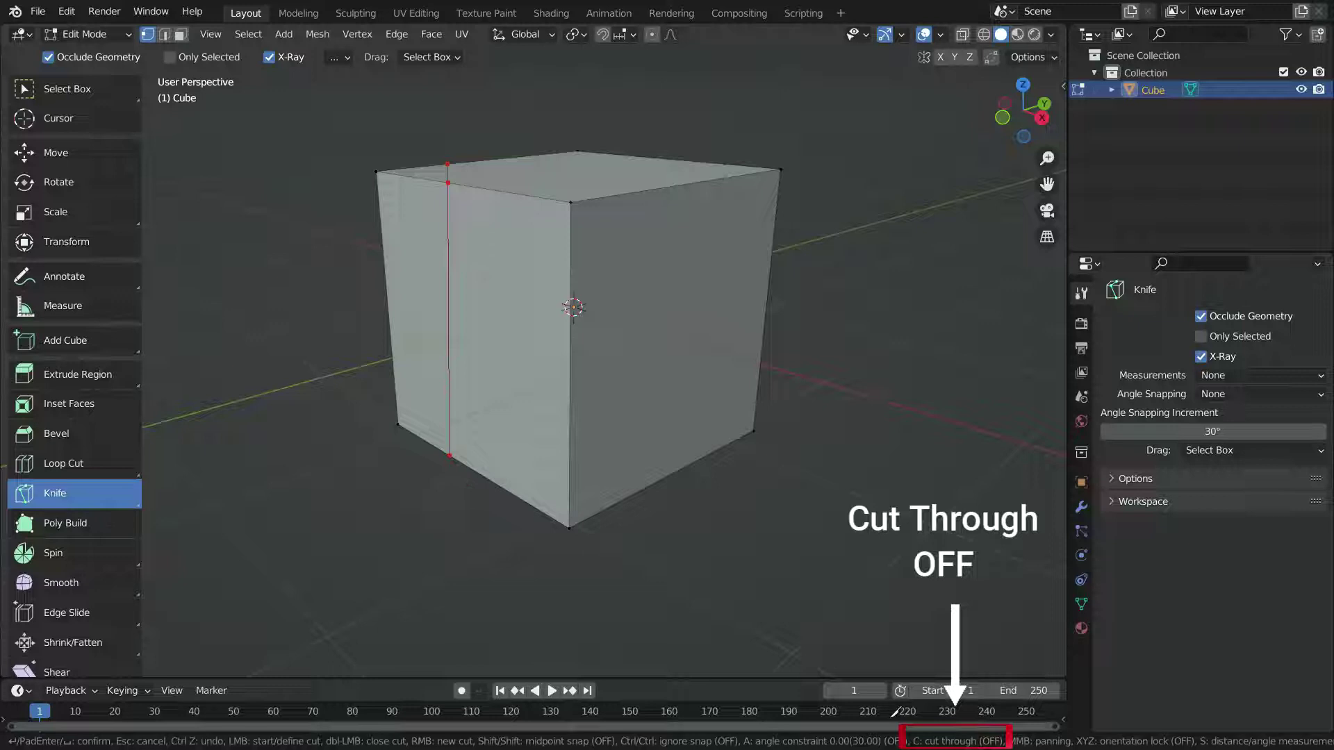
middle_click_drag(413, 317, 669, 327)
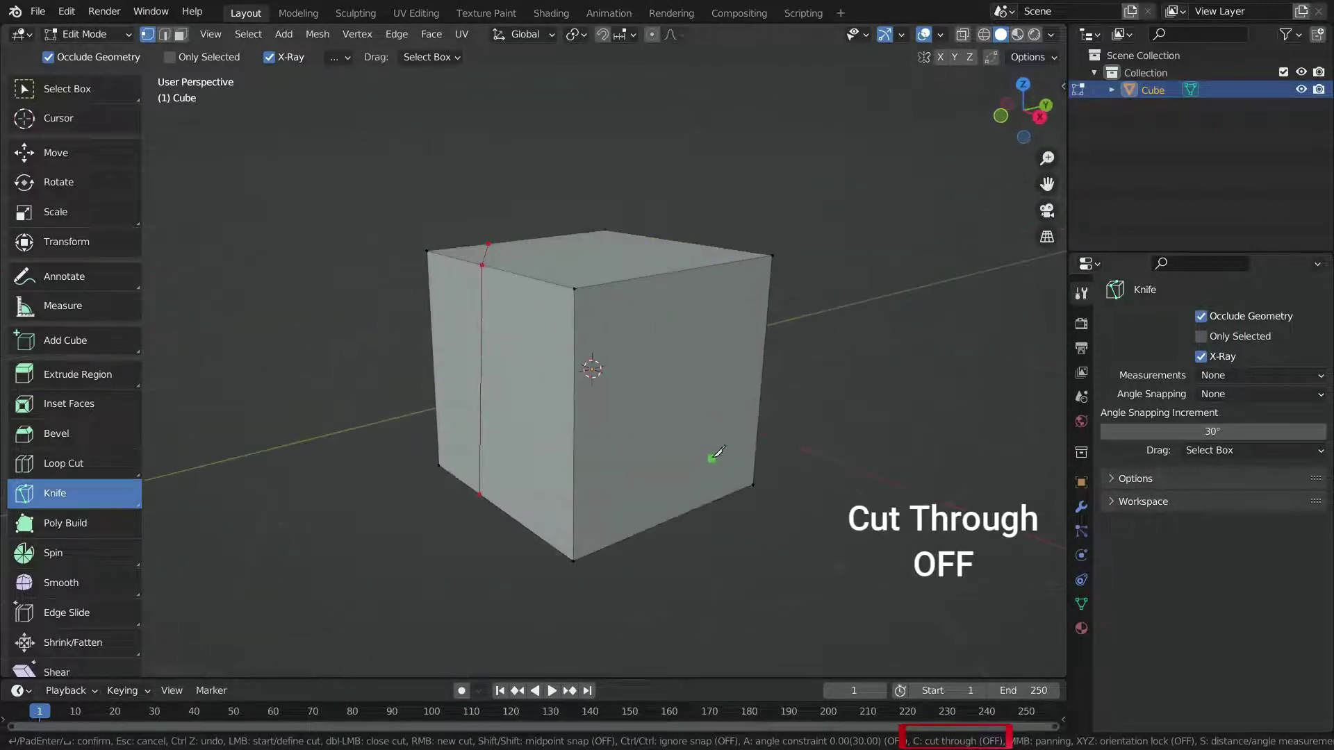
key("c")
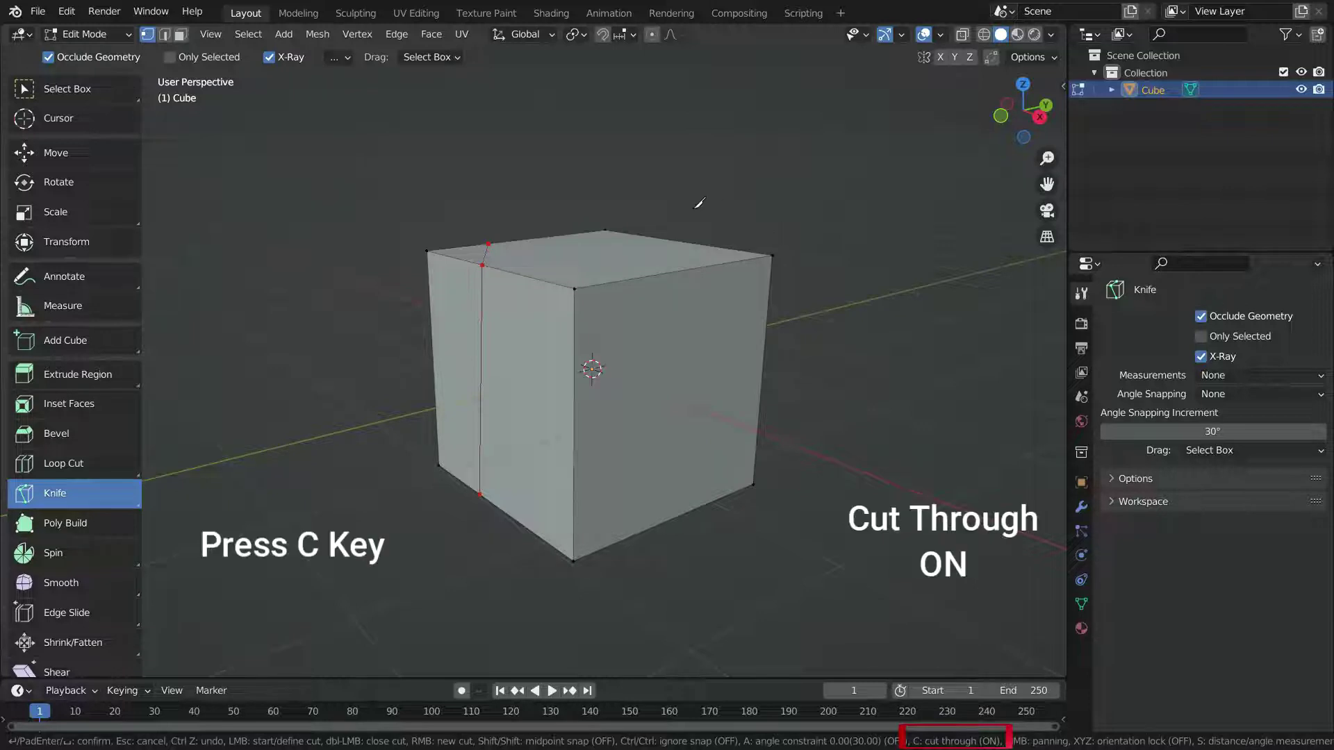
left_click(682, 529)
middle_click_drag(683, 530, 809, 387)
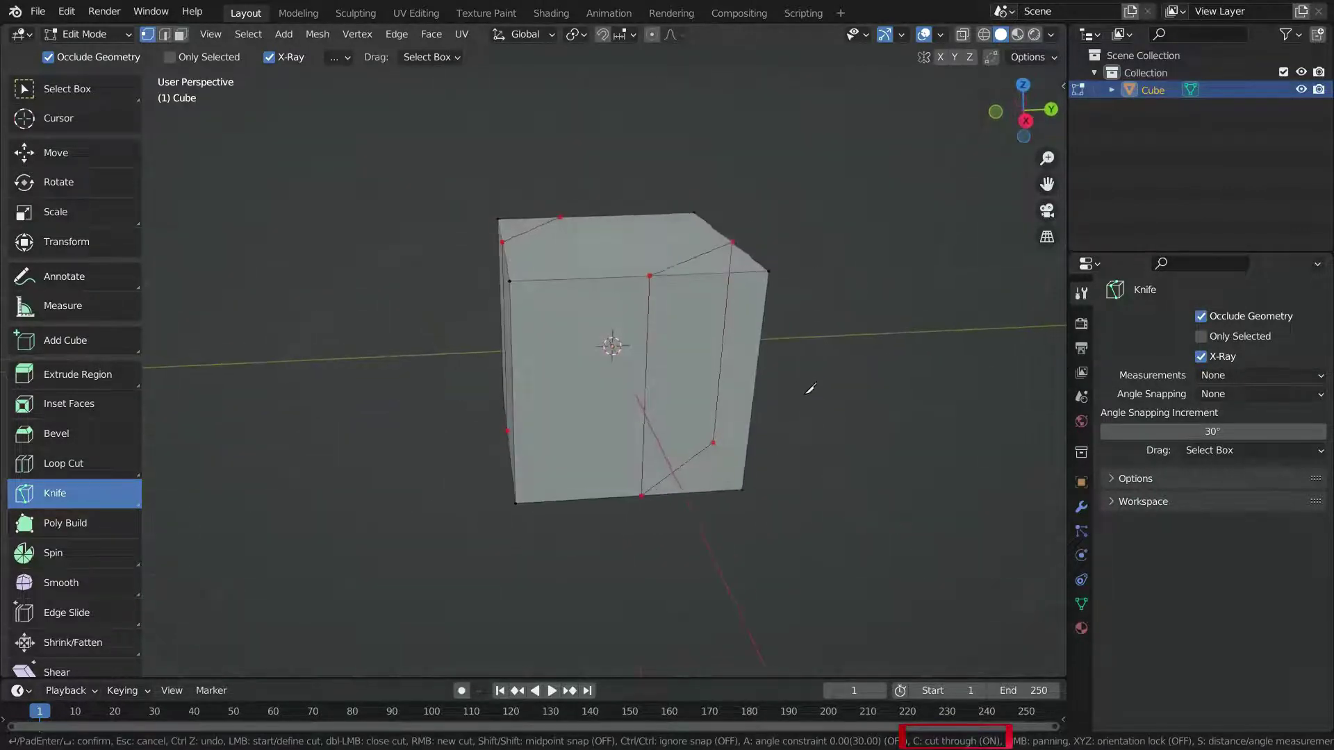
key("Escape")
key("w")
middle_click_drag(789, 185, 401, 165)
key("k")
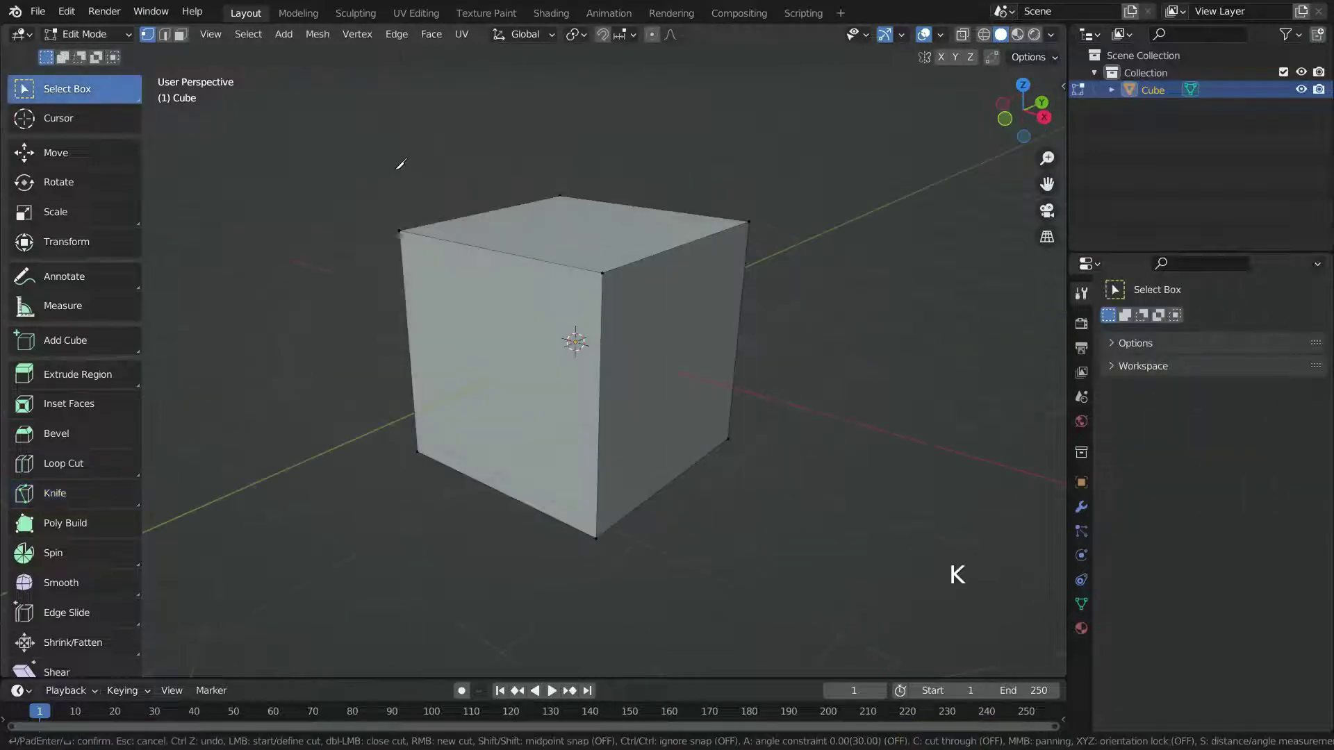
scroll(491, 244, "up", 2)
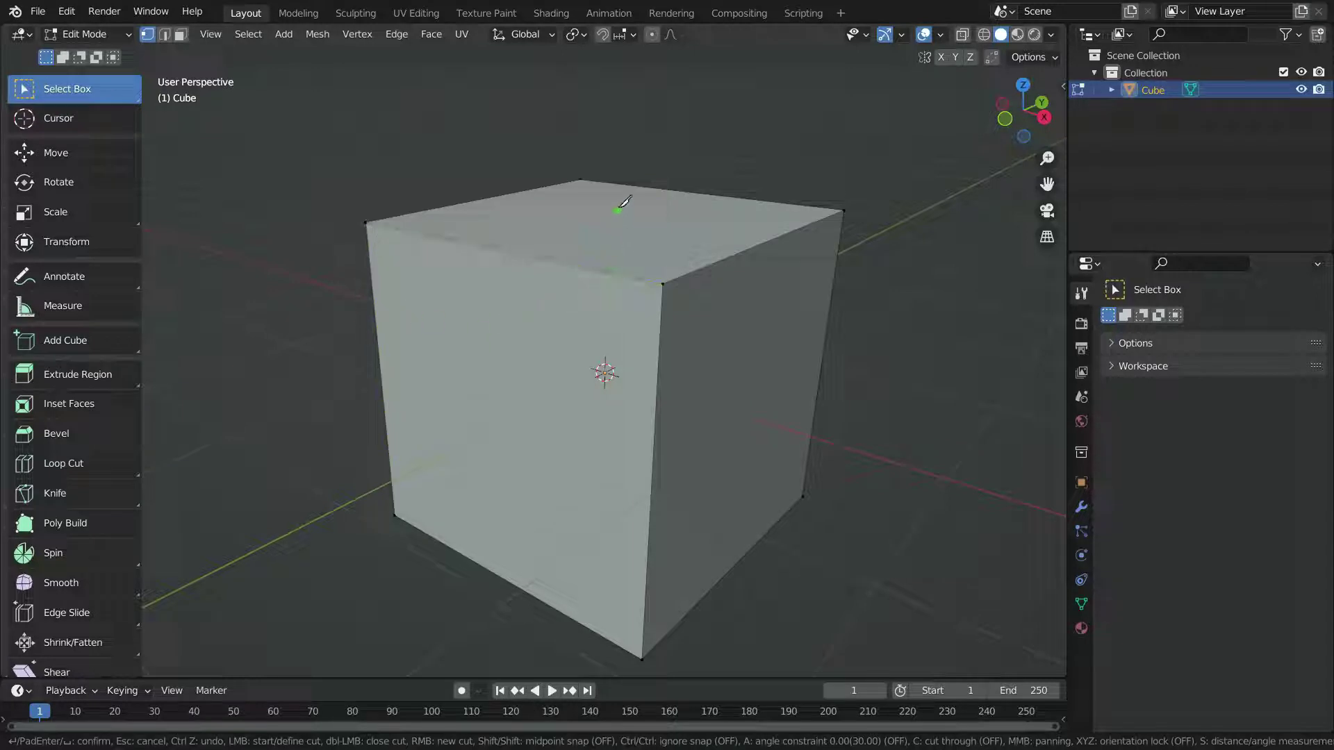
key("ctrl")
key("shift")
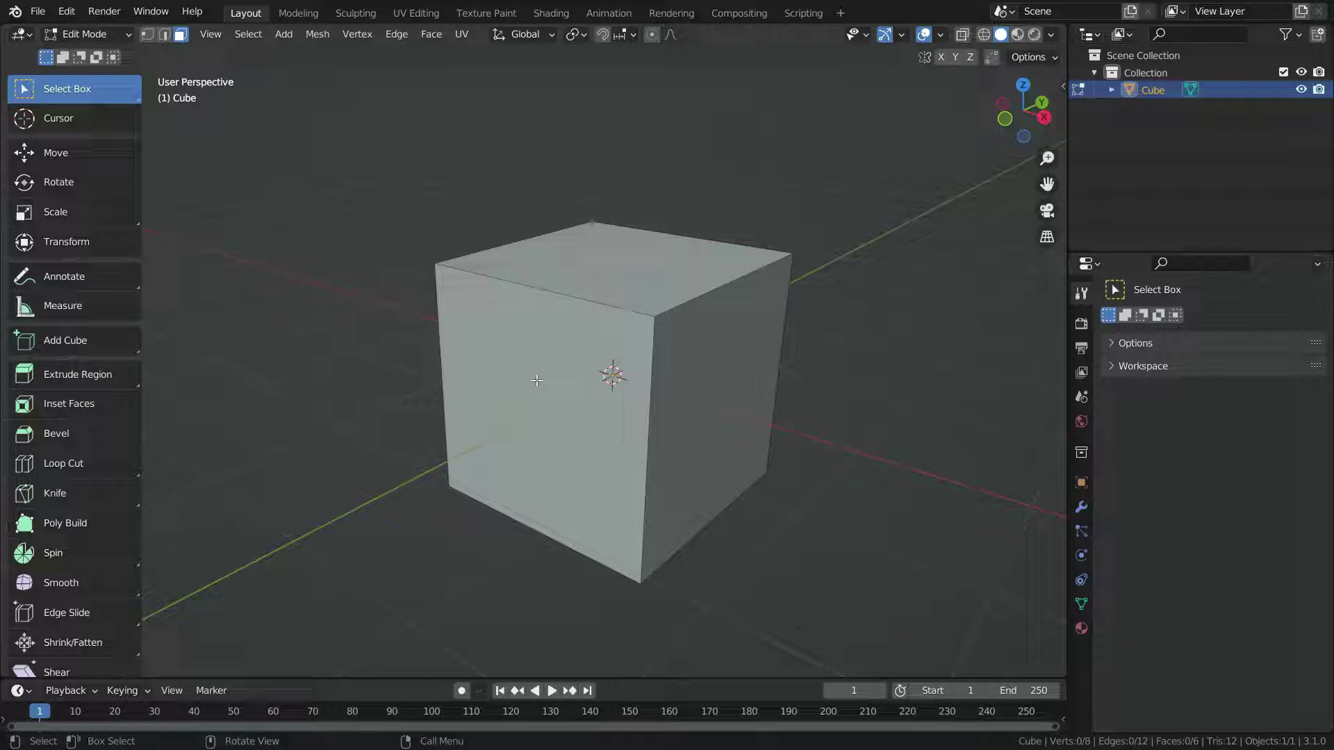
Step: Select the cube's front face and enable the Knife's Only Selected option
left_click(538, 378)
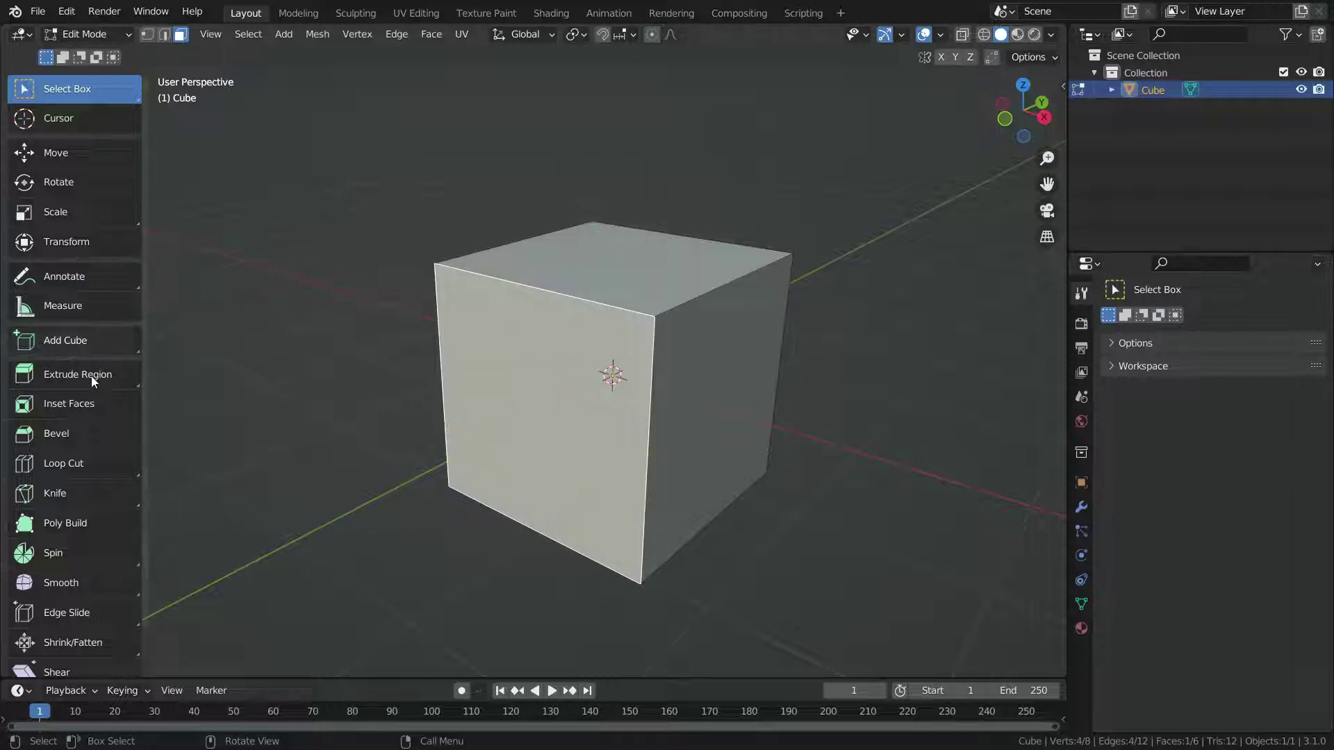
left_click(98, 494)
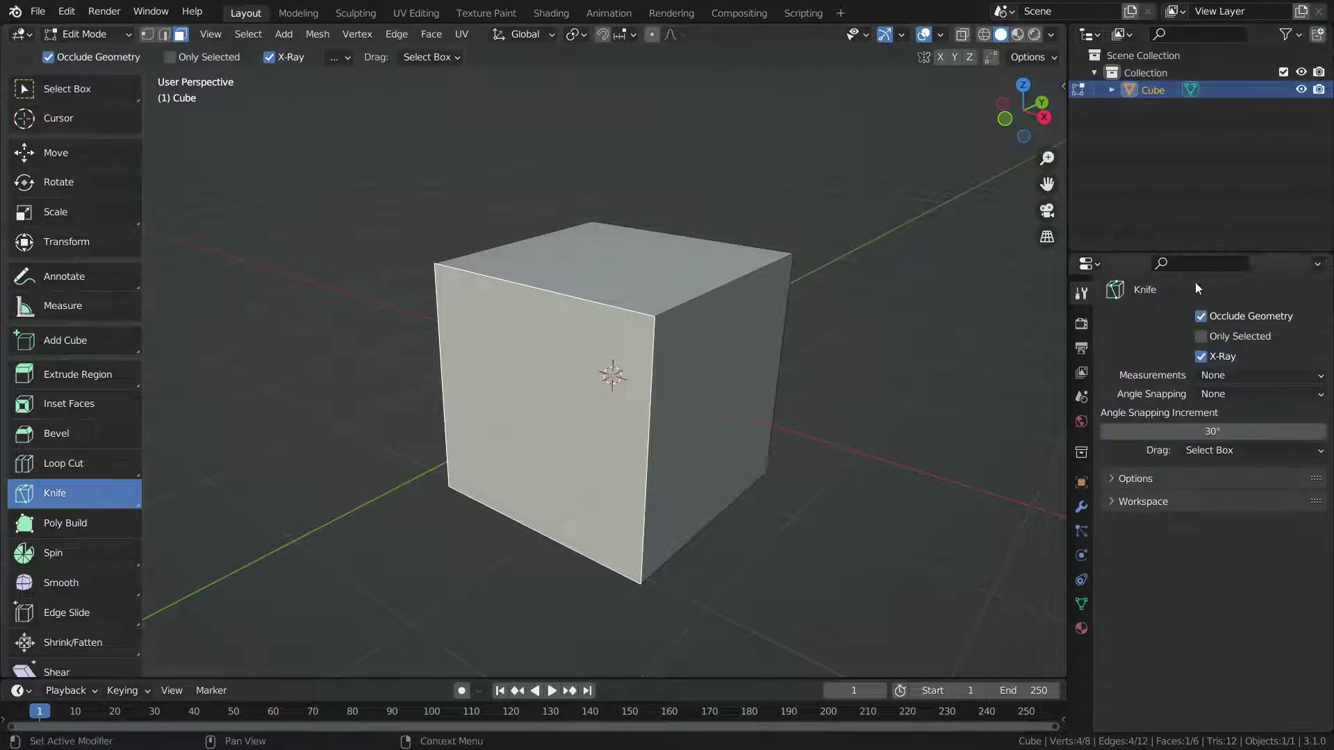
left_click(1200, 337)
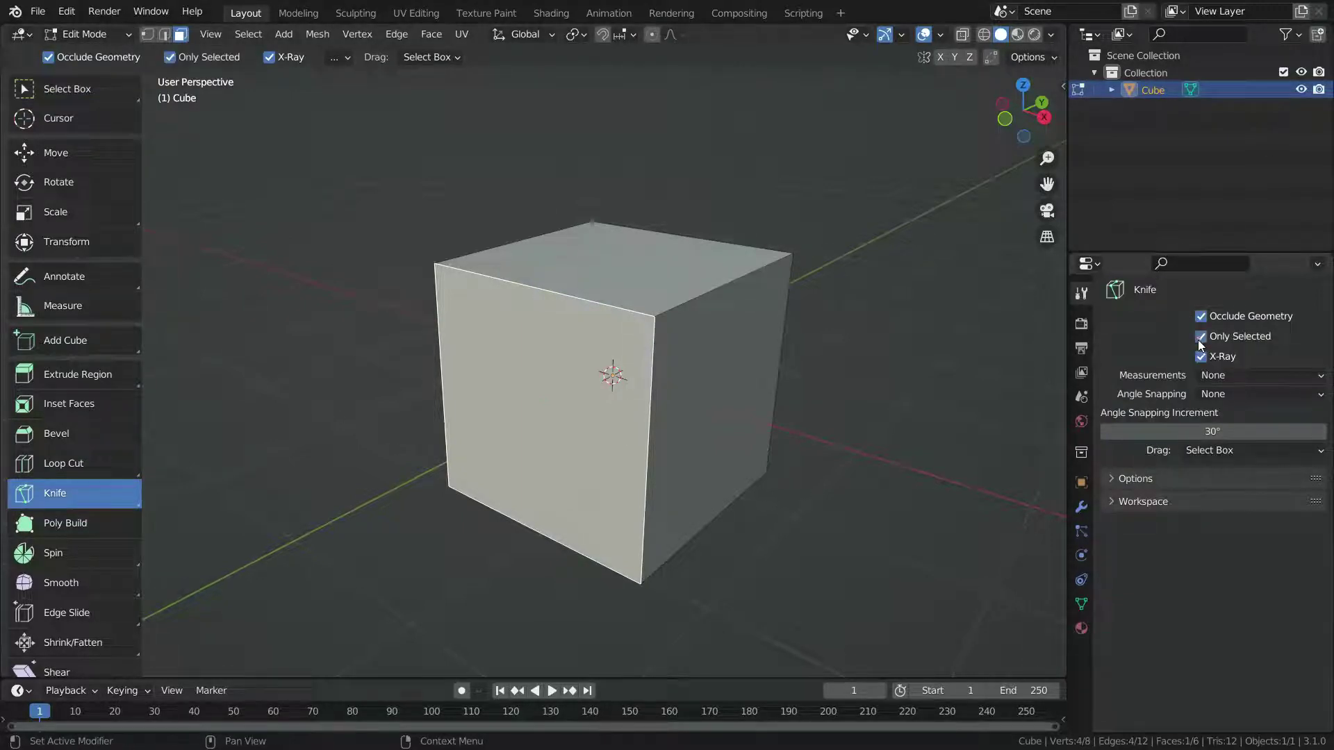
Step: Cut one vertical and one horizontal line across the selected front face
left_click(554, 149)
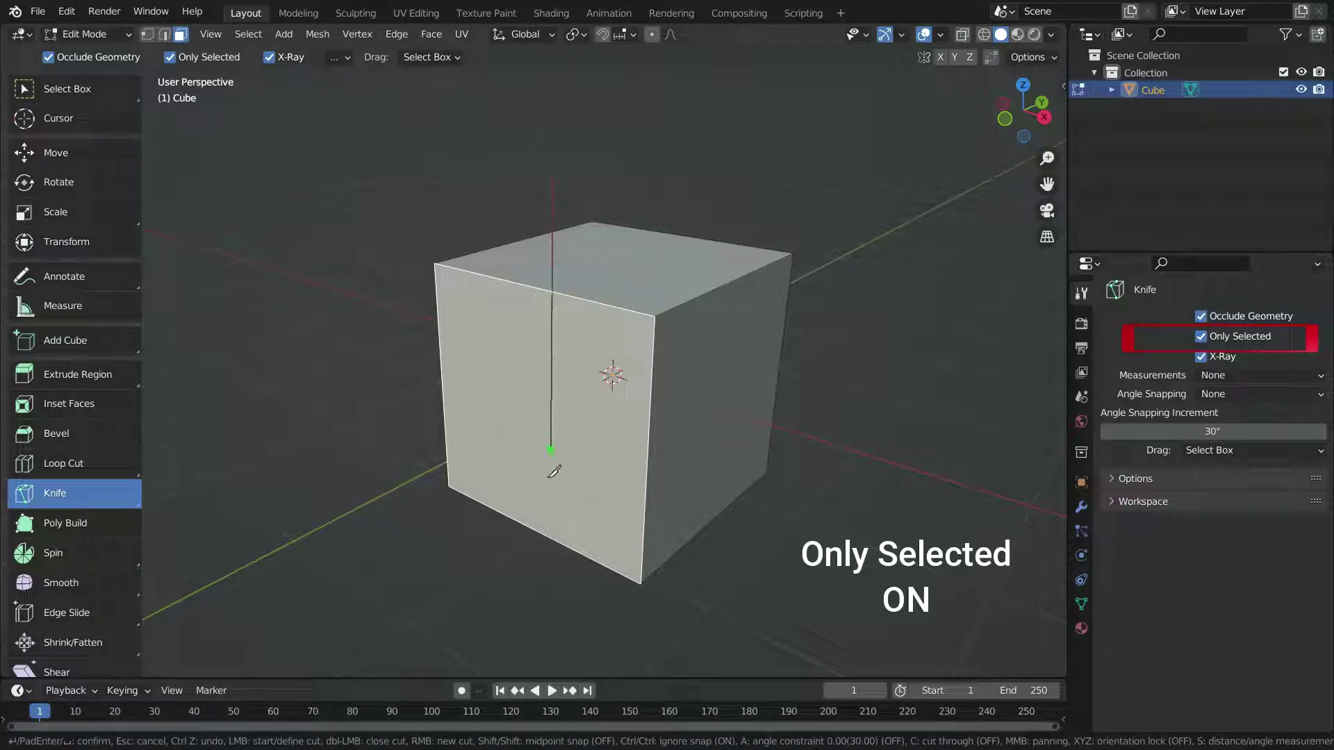
left_click(535, 600)
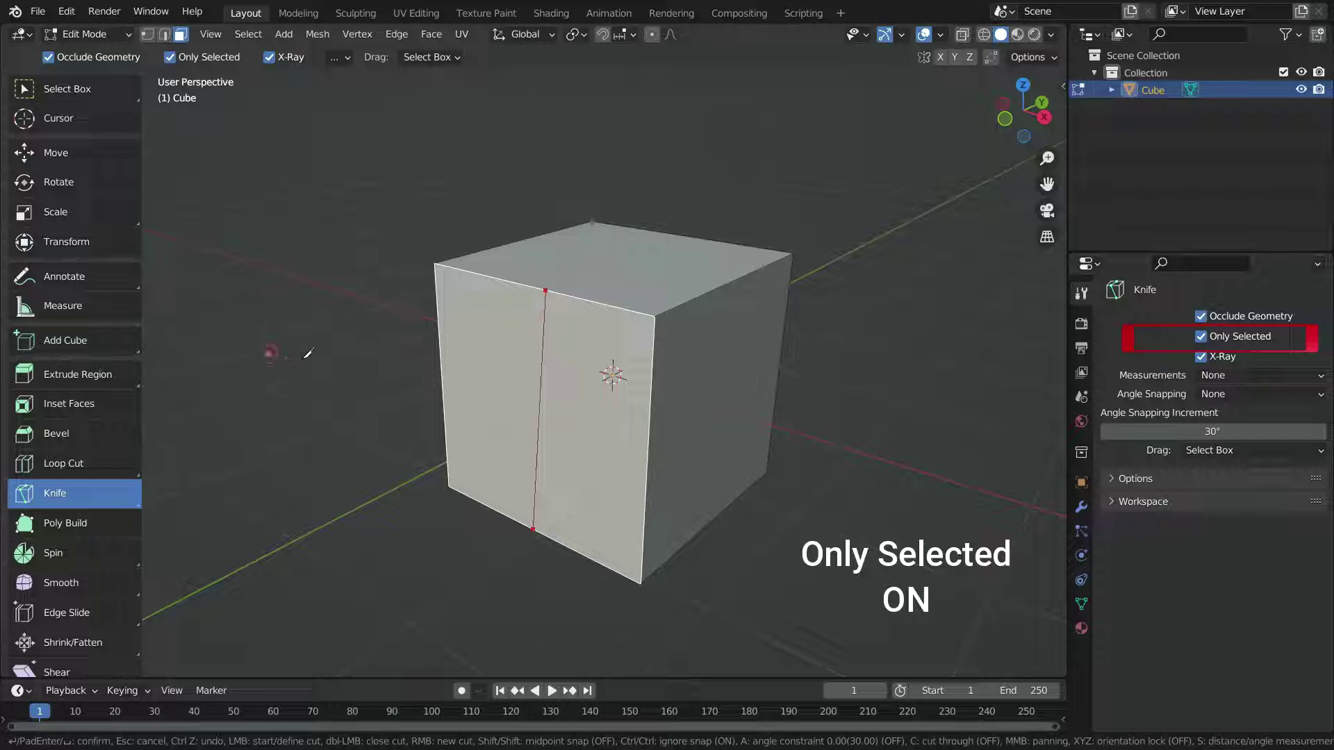
left_click(269, 353)
left_click(896, 386)
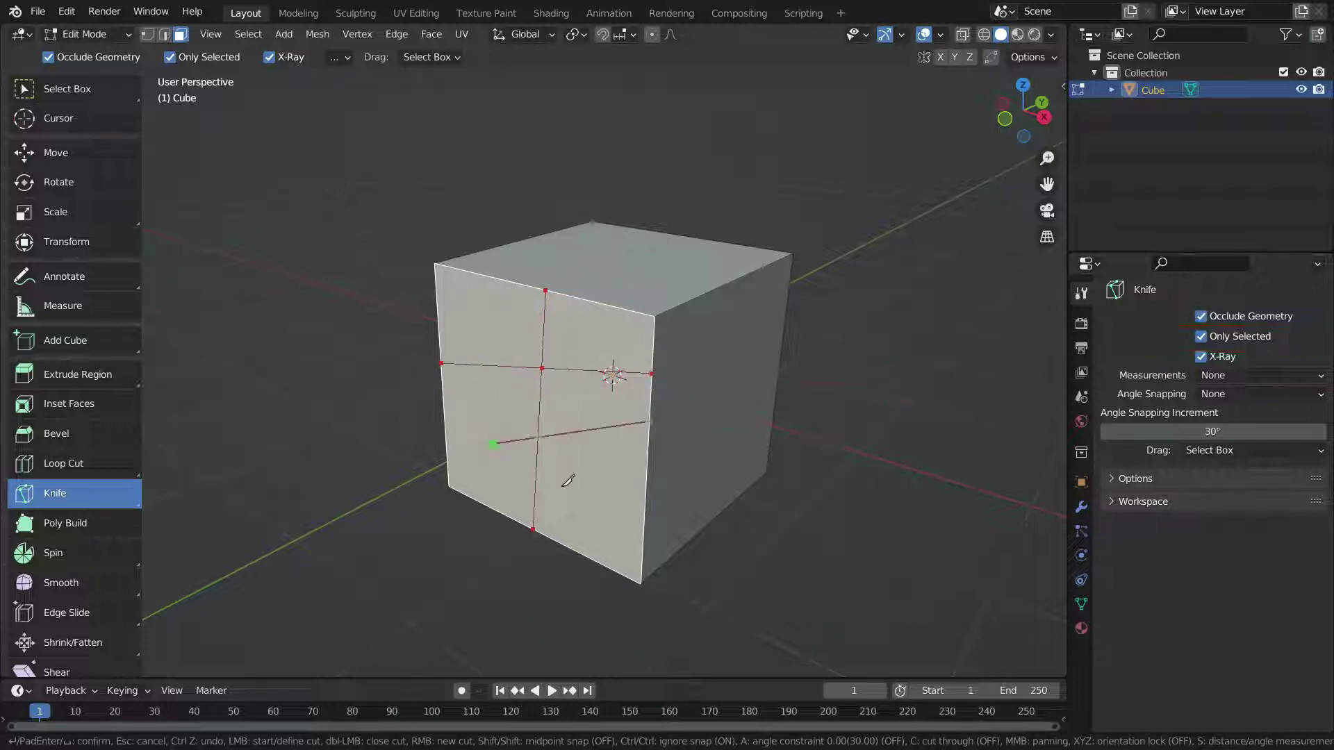
right_click(985, 431)
Step: Confirm the front-face cross, then draw vertical and horizontal knife lines across the whole cube
key("Return")
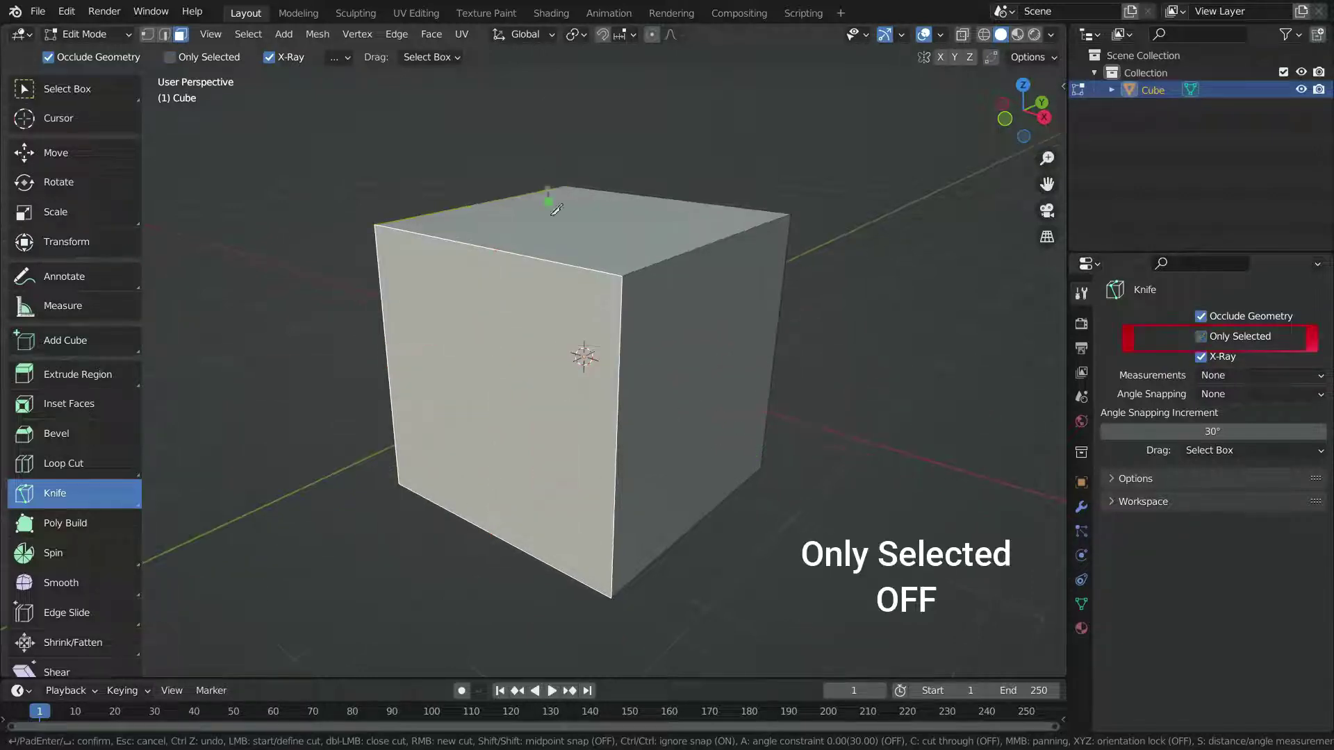
left_click(536, 192)
left_click(485, 594)
left_click(211, 332)
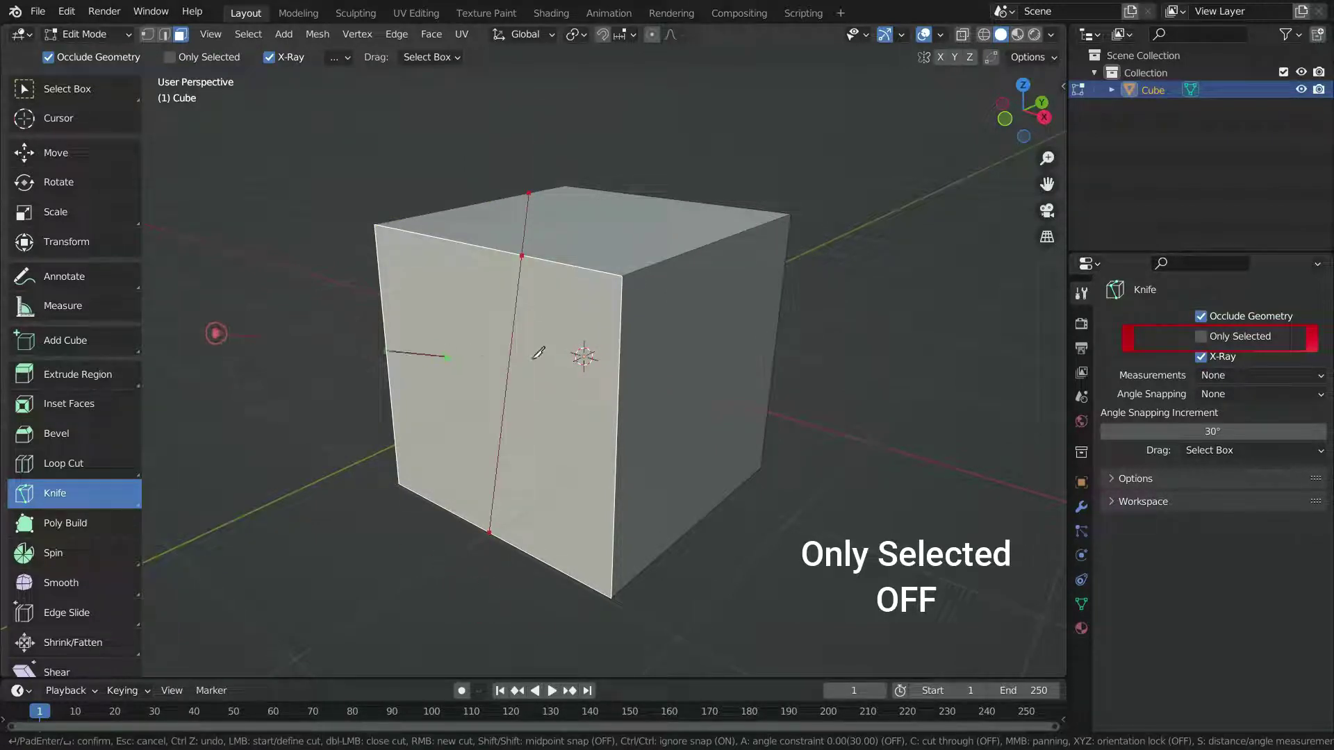
left_click(926, 327)
right_click(849, 236)
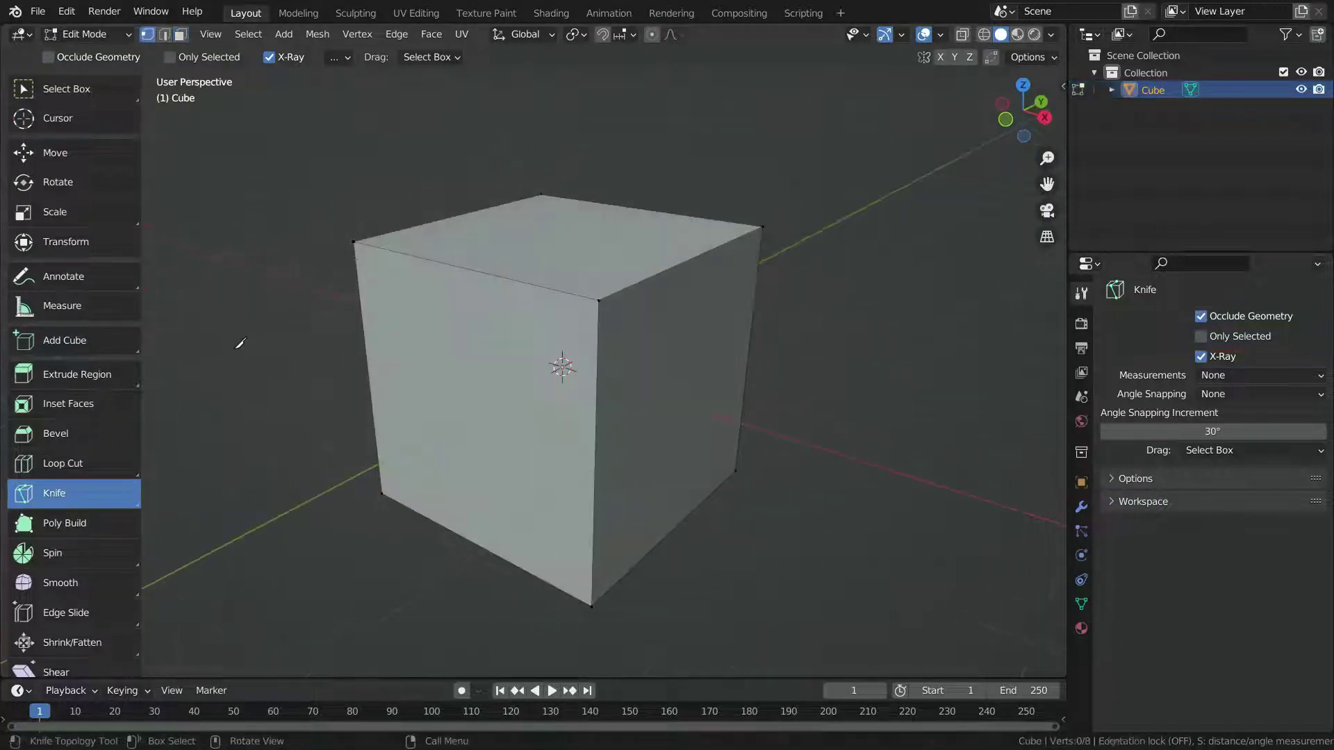
Step: Cut across the cube with X-Ray on and orbit to see the cut reach back faces
left_click(312, 367)
left_click(799, 410)
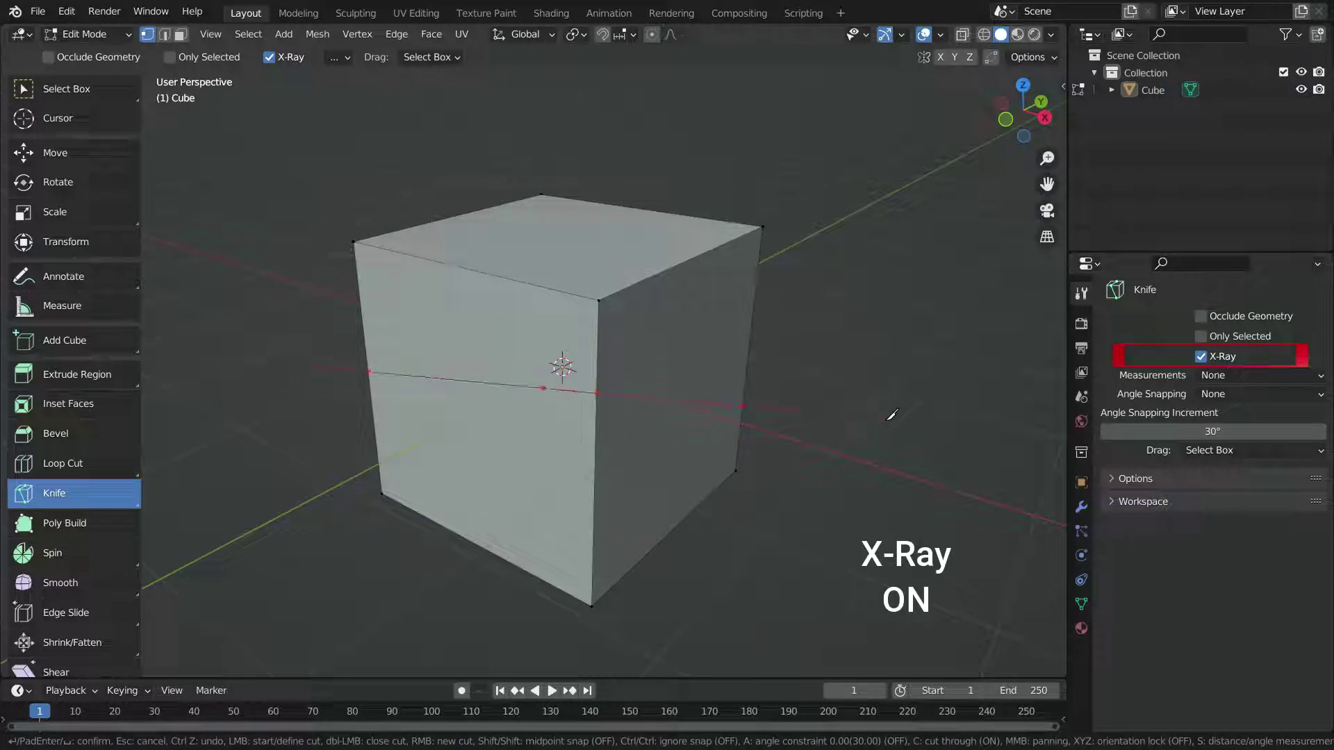
middle_click_drag(891, 414, 494, 588)
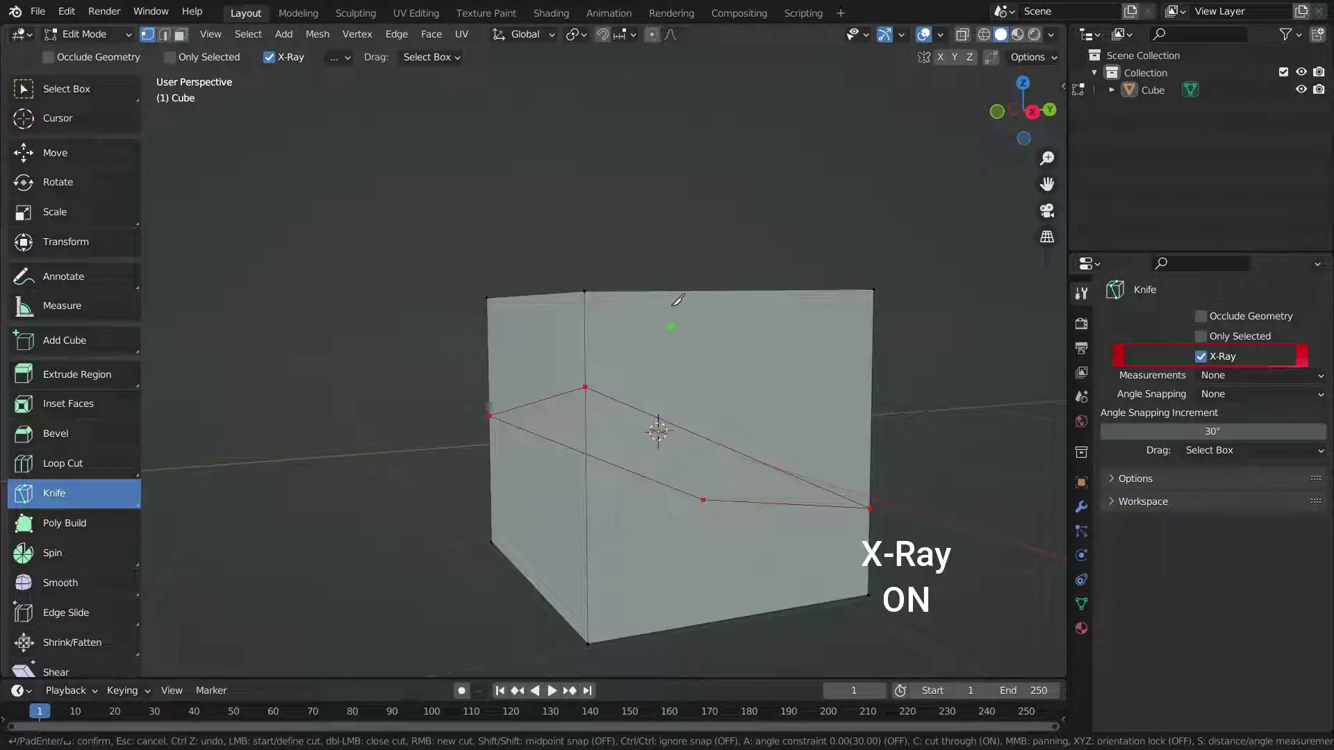
Step: Turn X-Ray off with V and orbit to check the cut affects only visible faces
key("v")
middle_click_drag(667, 250, 859, 426)
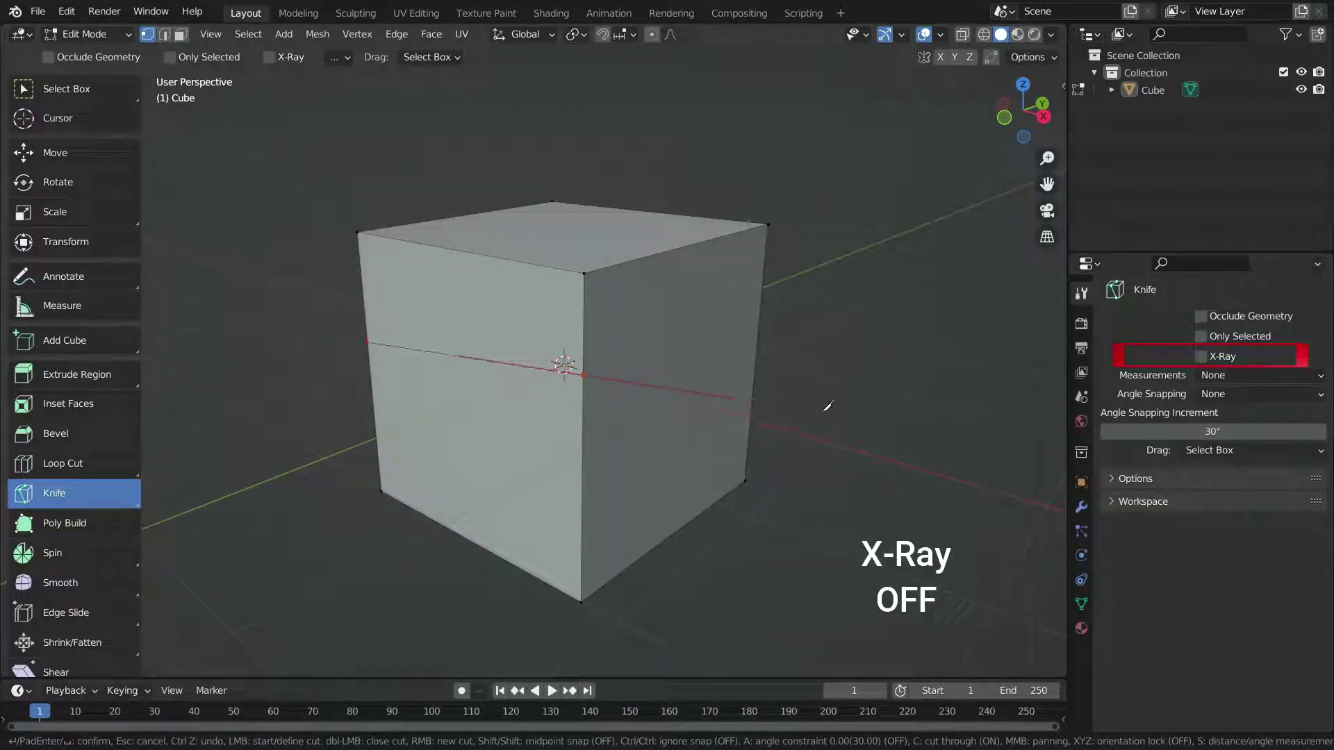
middle_click_drag(834, 492, 506, 484)
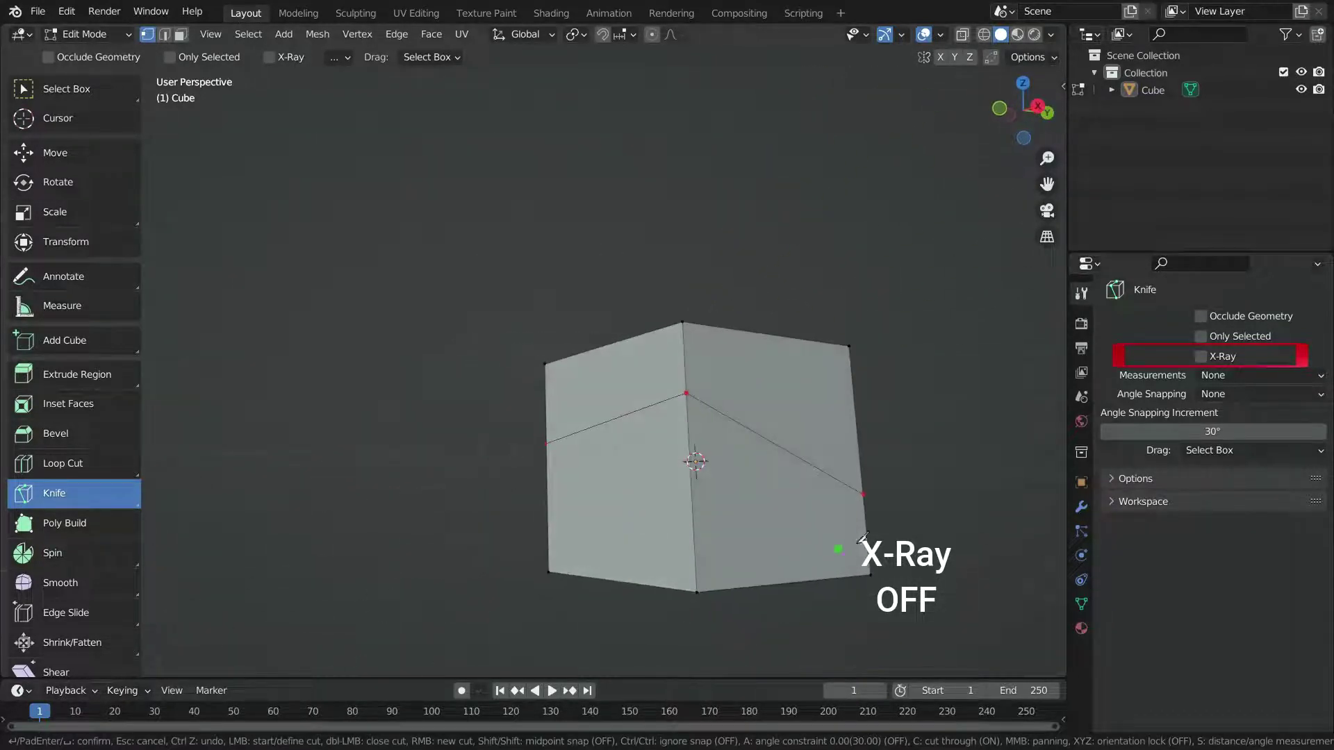
middle_click_drag(842, 586, 964, 557)
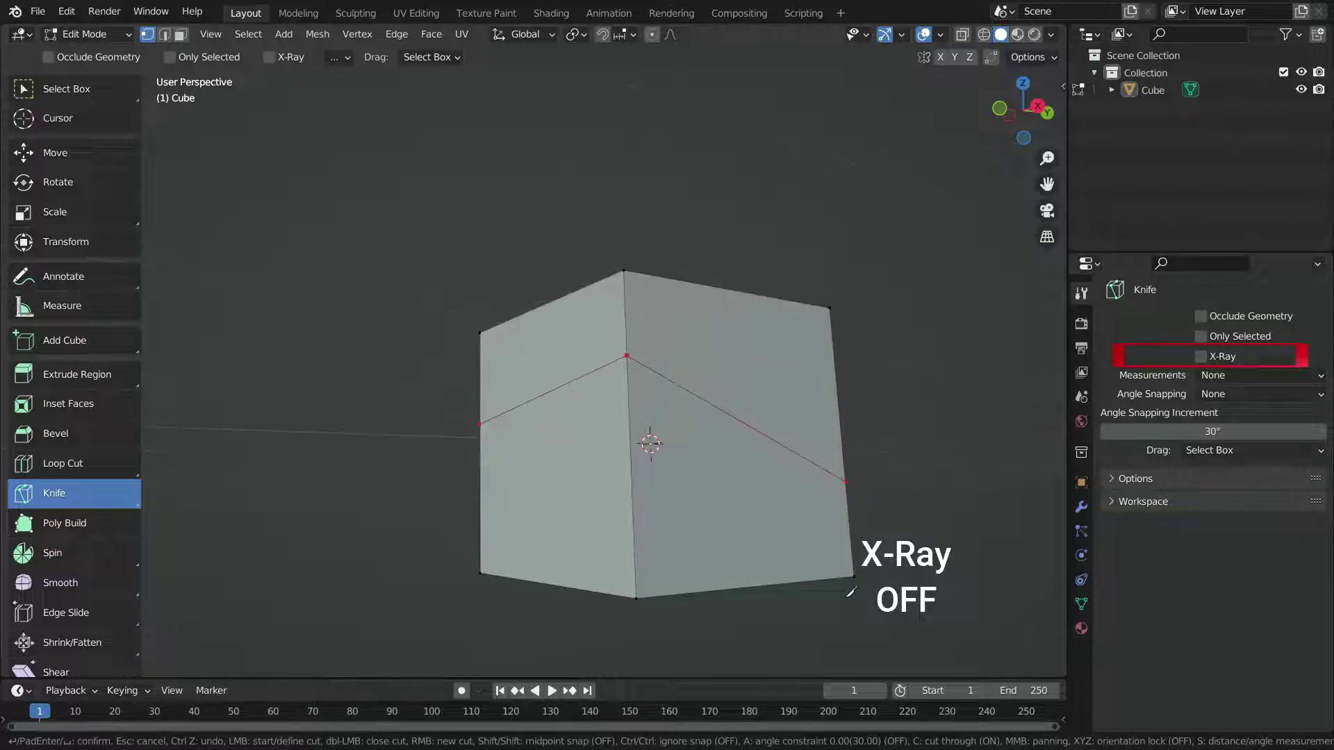
middle_click_drag(850, 592, 817, 595)
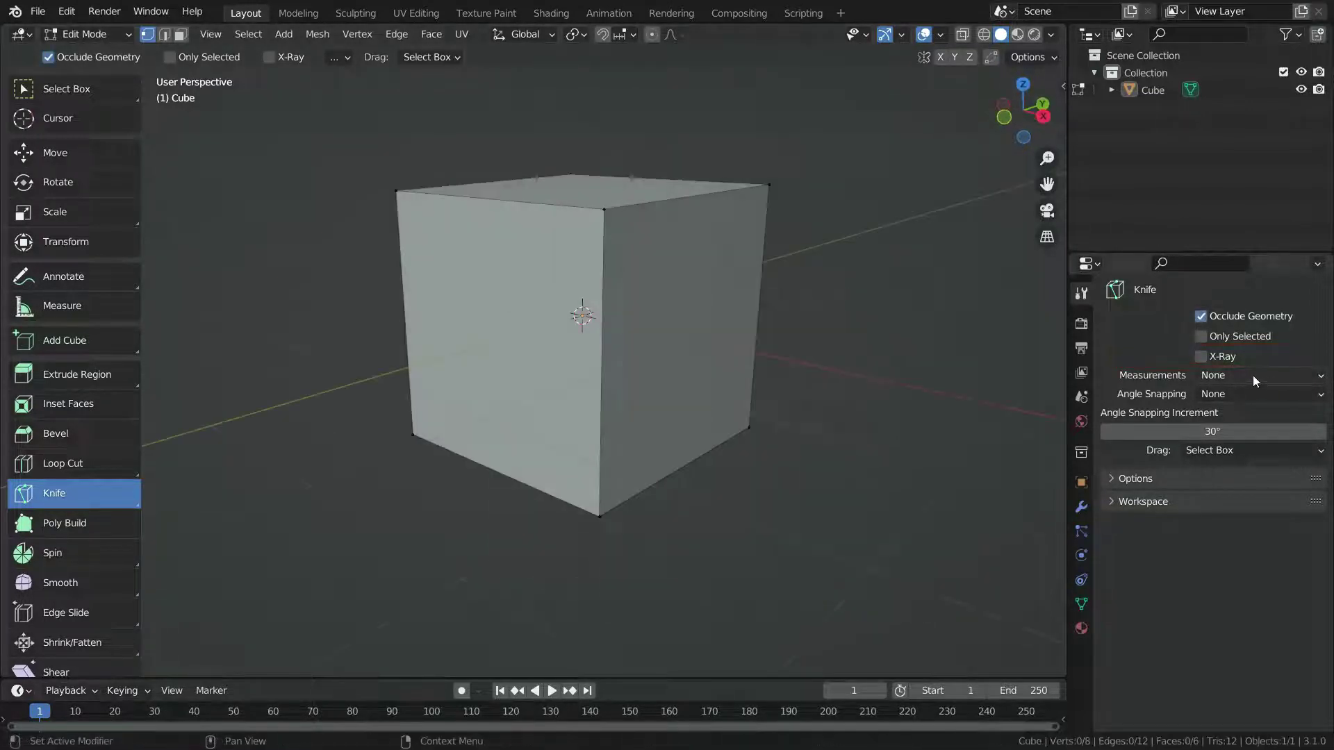
Step: Try a knife cut from the cube's left edge onto its right face, then cancel it
left_click(391, 303)
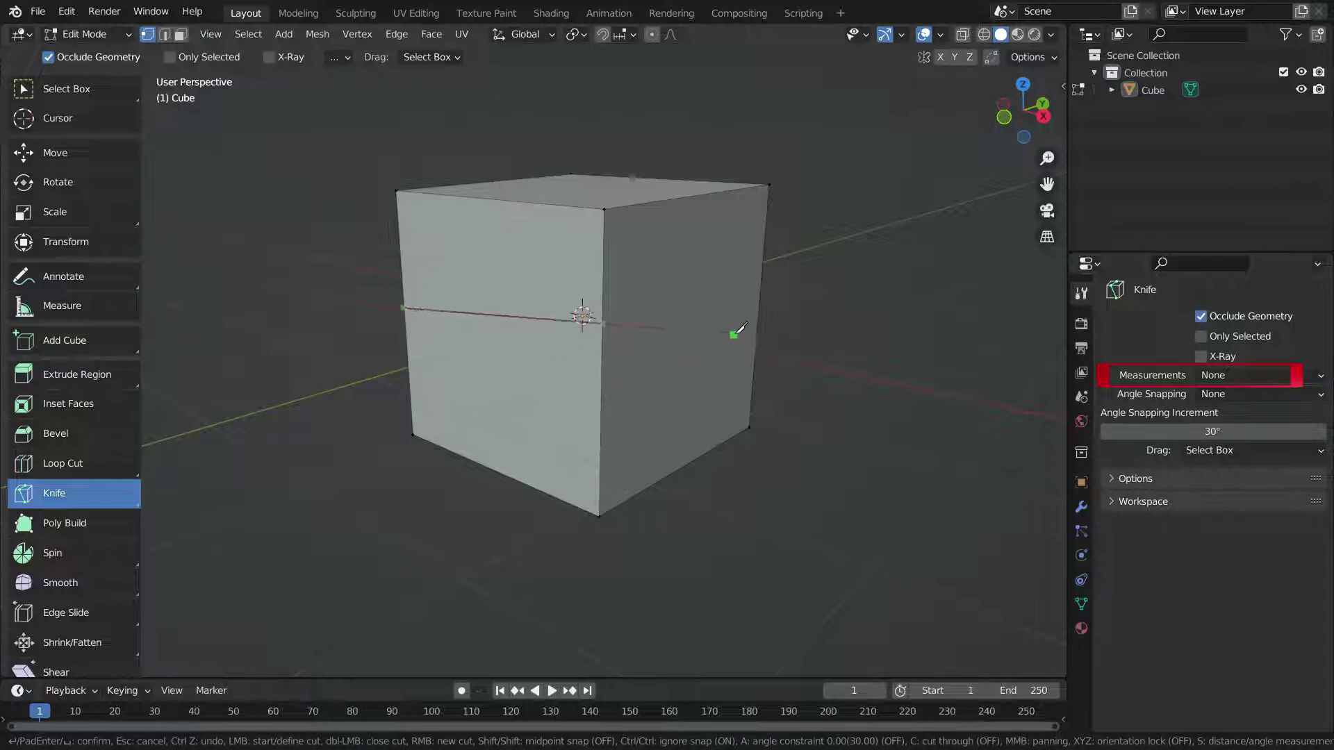
left_click(736, 331)
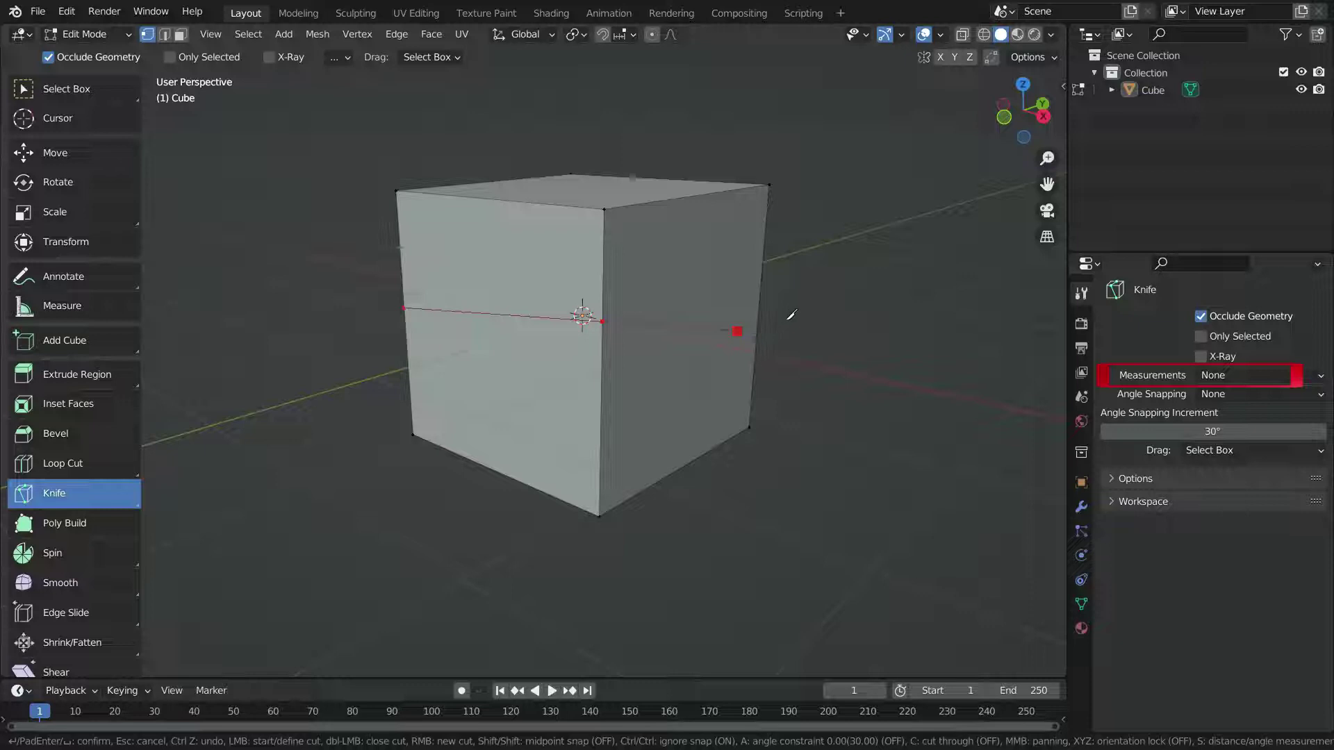
key("Escape")
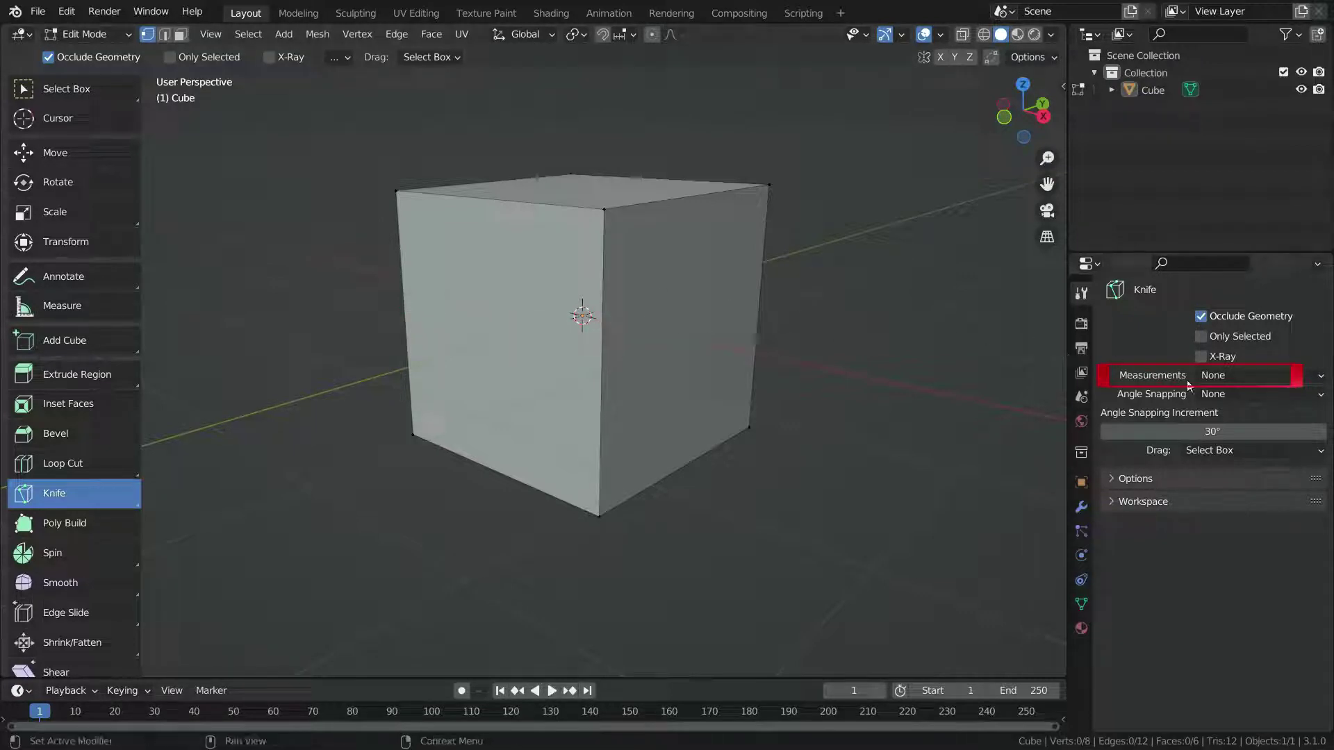
Step: Set knife Measurements to Both and preview a measured cut to the cube's vertical edge
left_click(1251, 376)
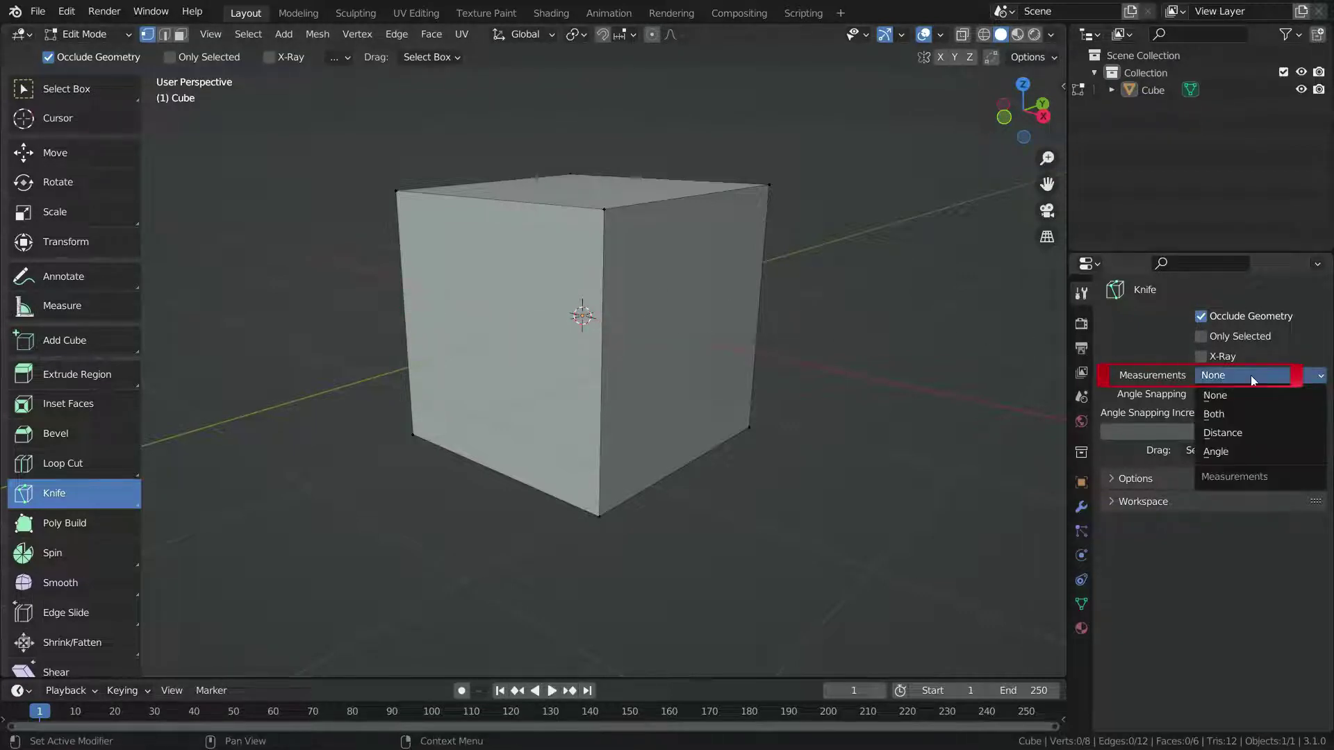
left_click(1230, 411)
left_click(358, 263)
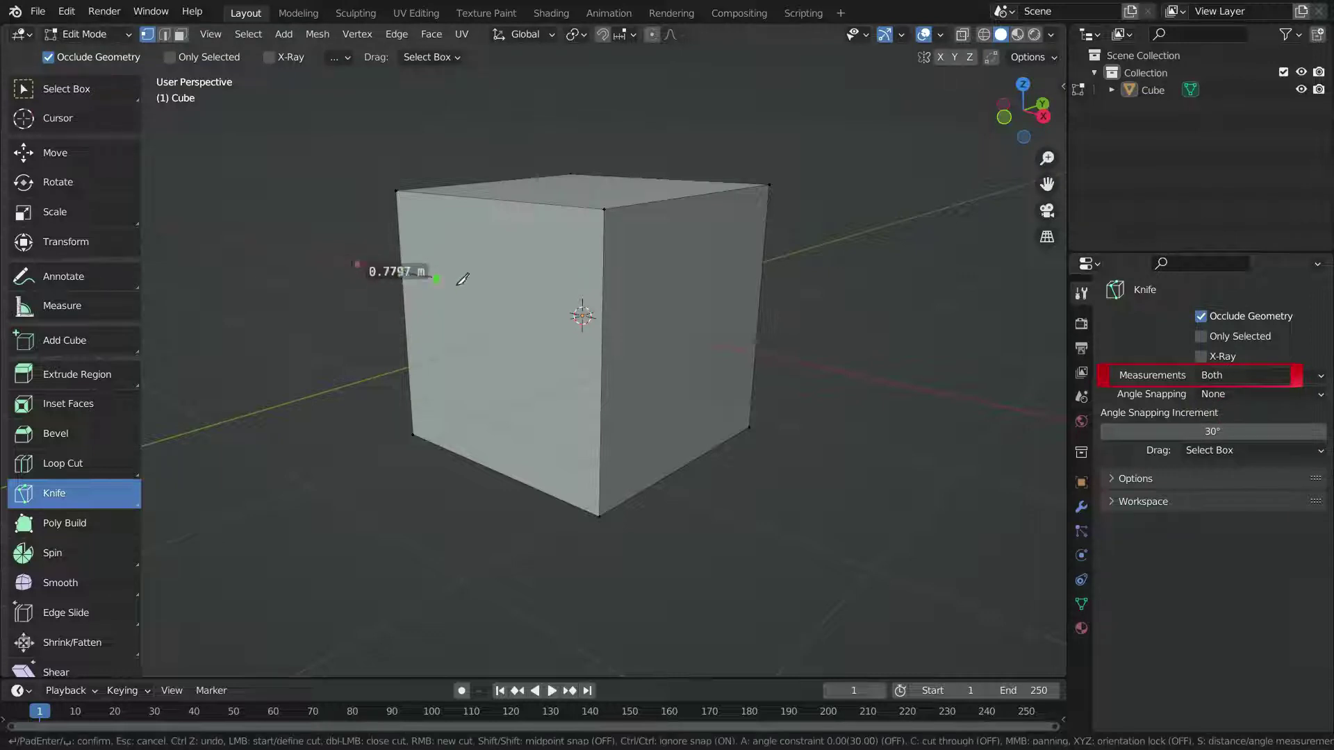
left_click(609, 345)
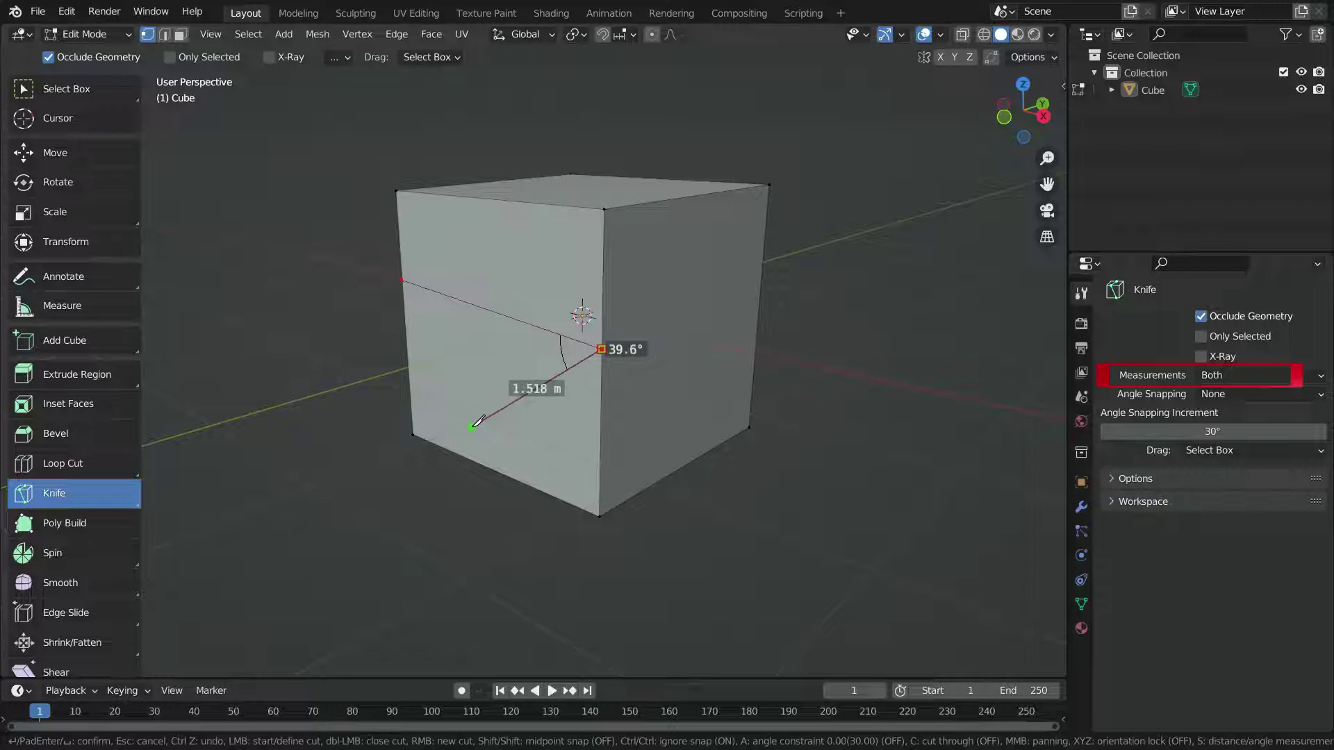
key("Escape")
left_click(1241, 372)
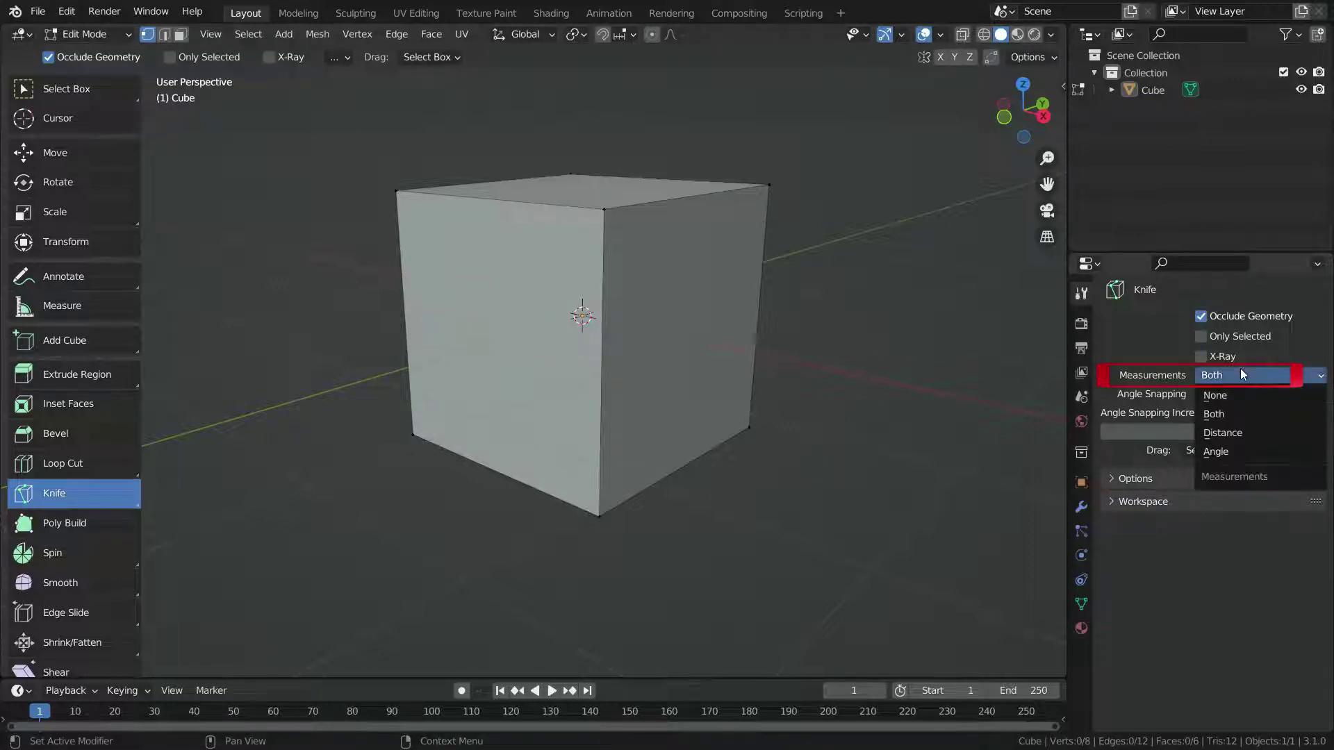
Step: Set knife Measurements to Distance, try a cut on the cube's front face, then cancel it
left_click(1222, 432)
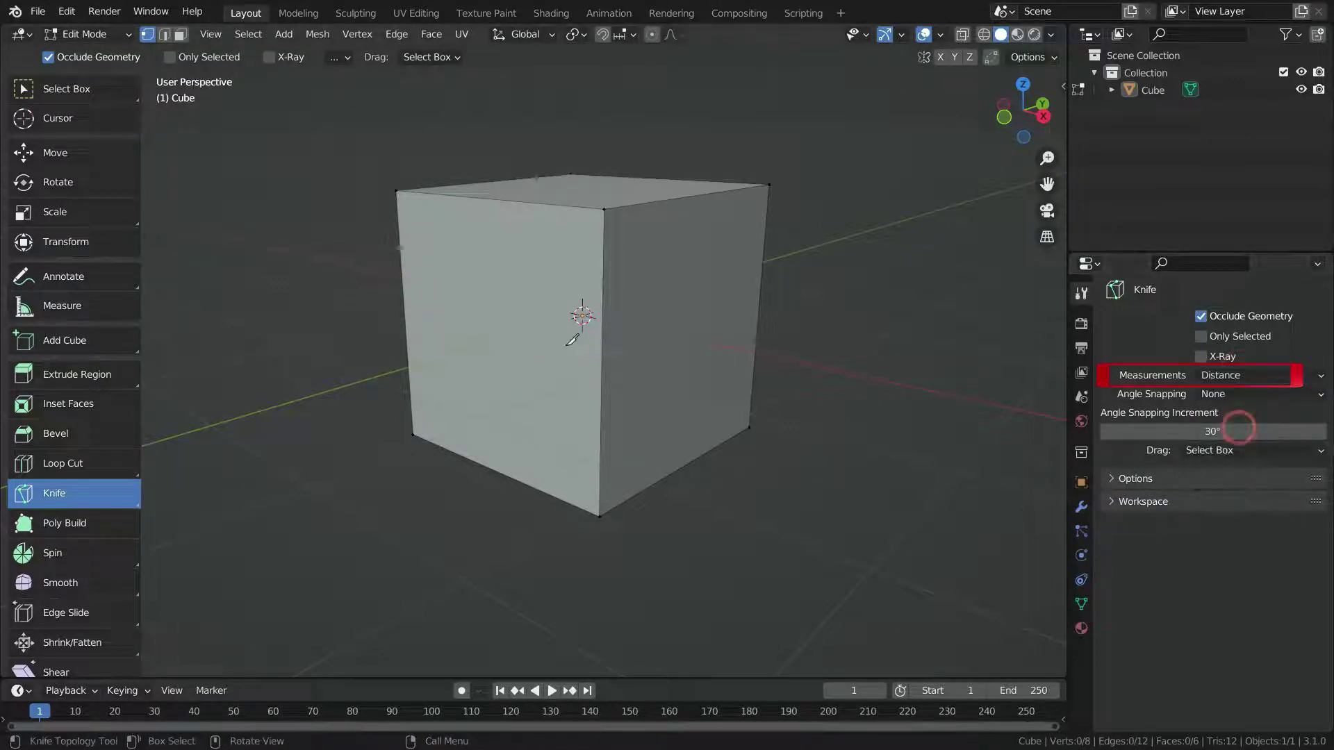
left_click(456, 265)
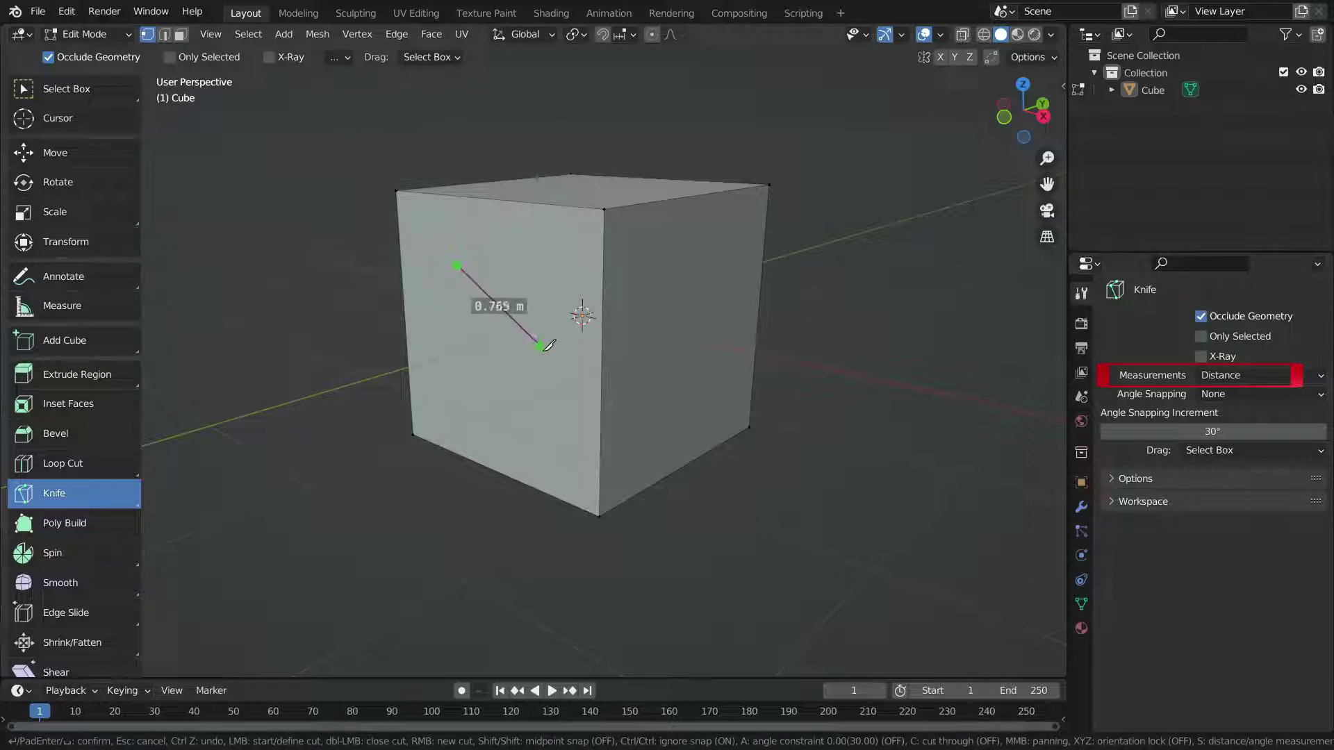
left_click(535, 310)
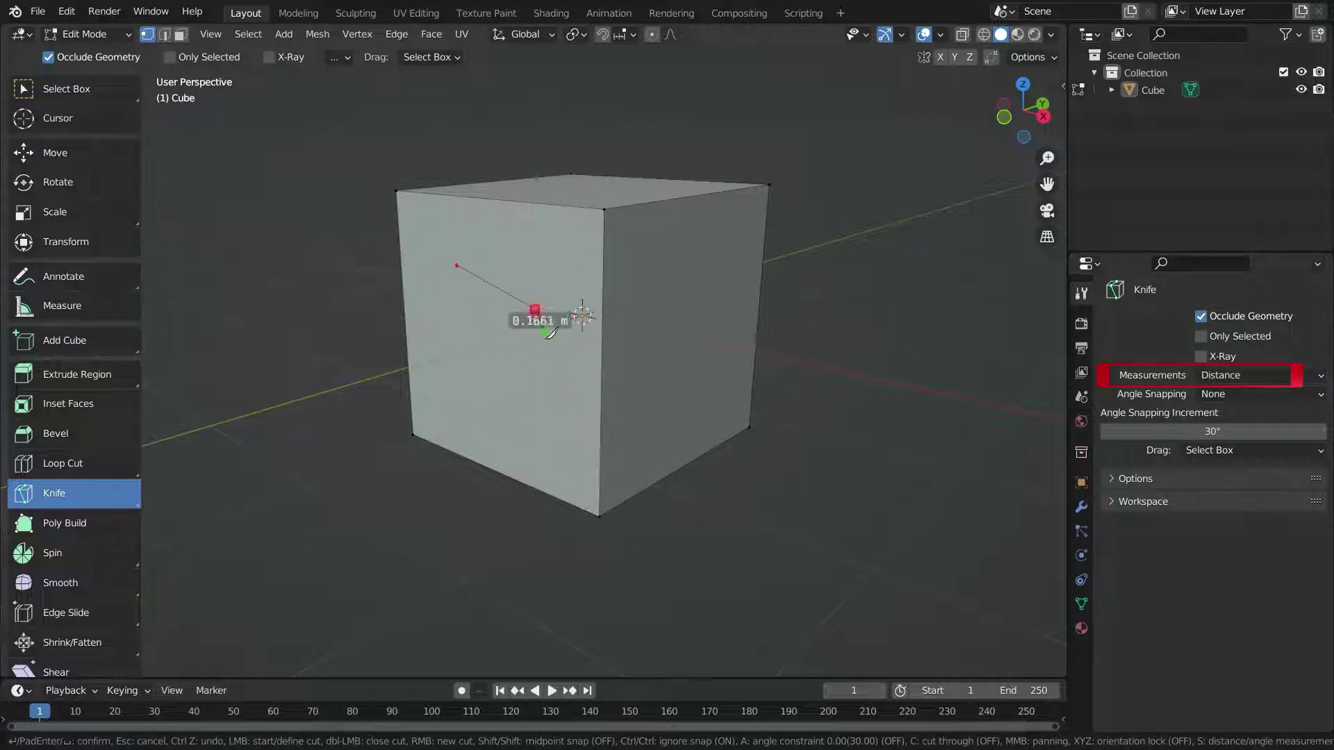
left_click(543, 419)
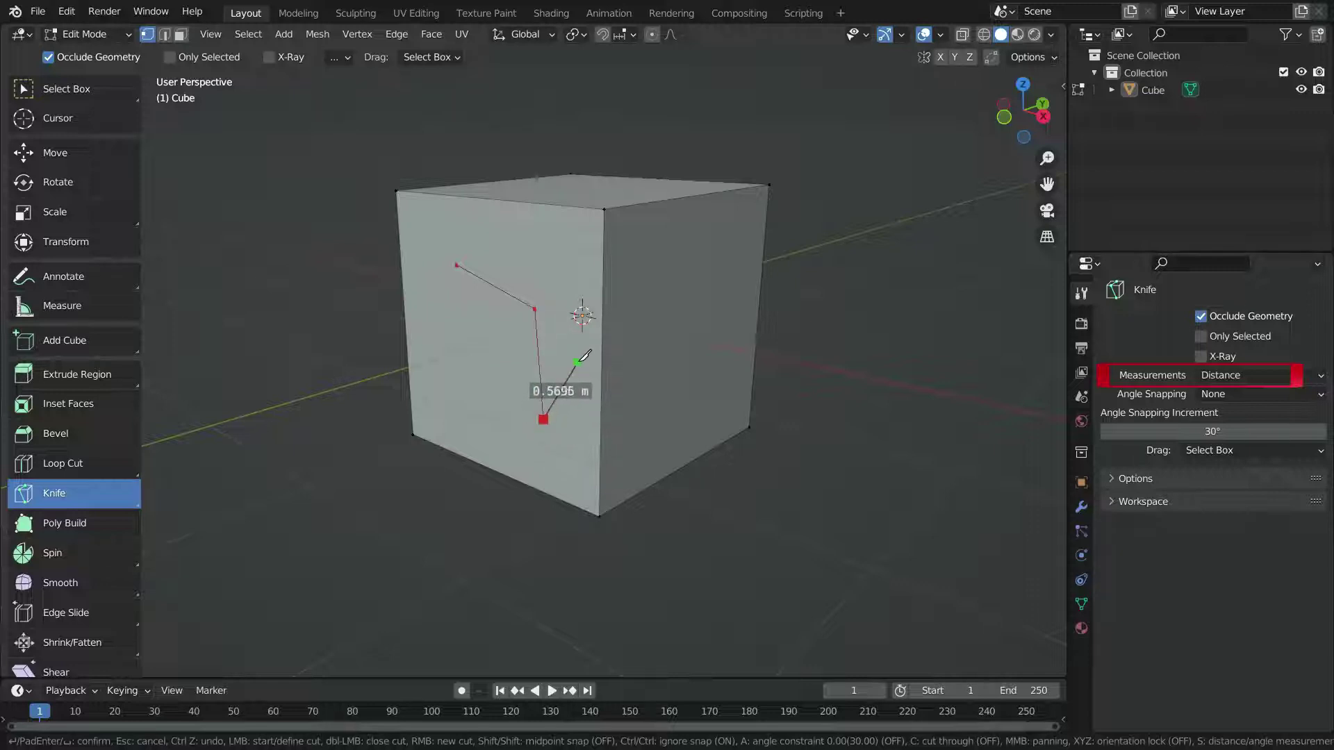
key("Escape")
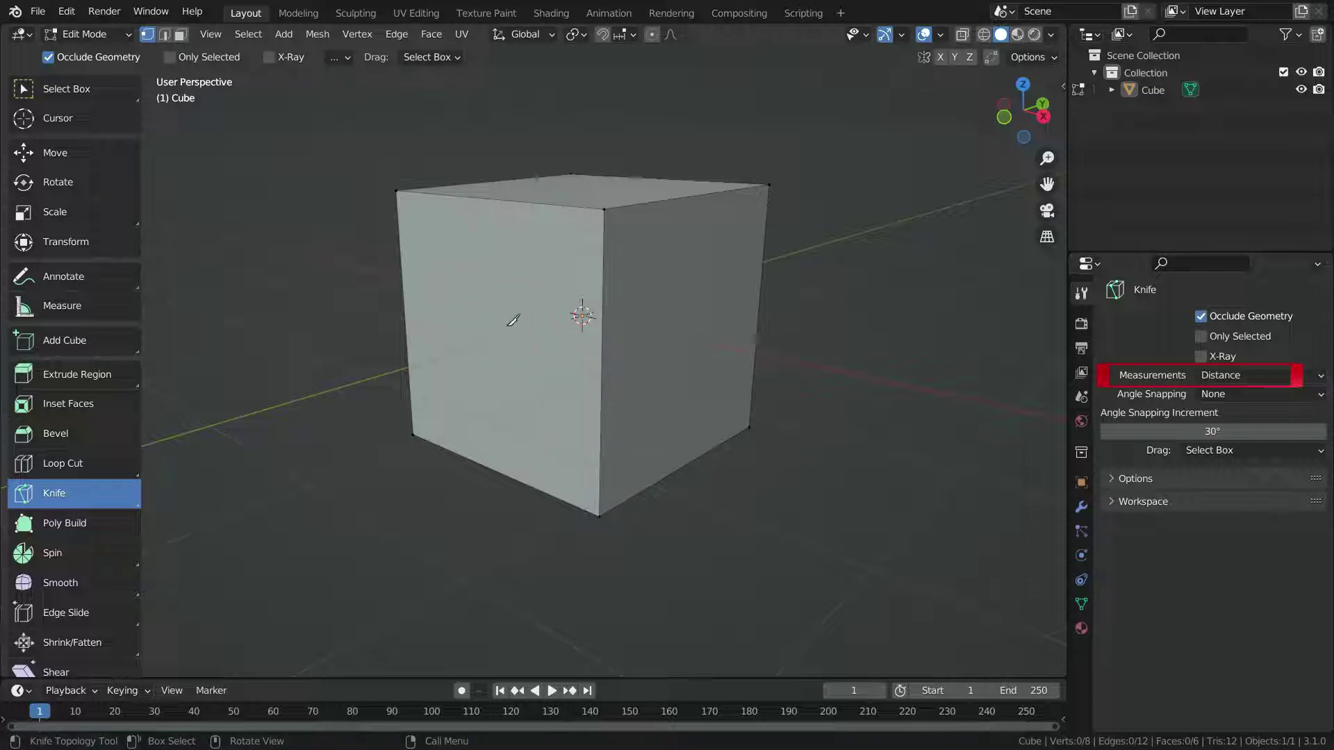
Step: Switch knife Measurements to Angle, try another front-face cut, and cancel it without adding edges
left_click(1257, 370)
left_click(1262, 449)
left_click(435, 276)
left_click(511, 229)
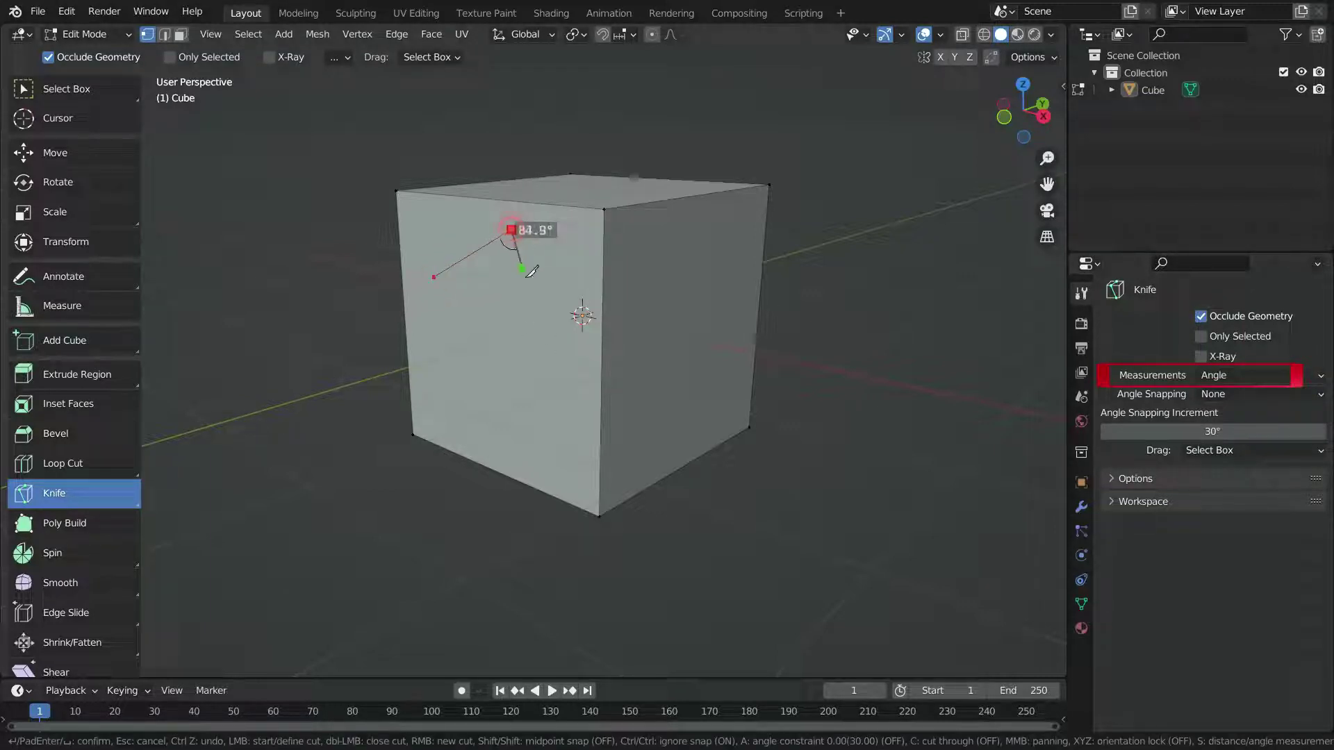
right_click(547, 375)
key("Escape")
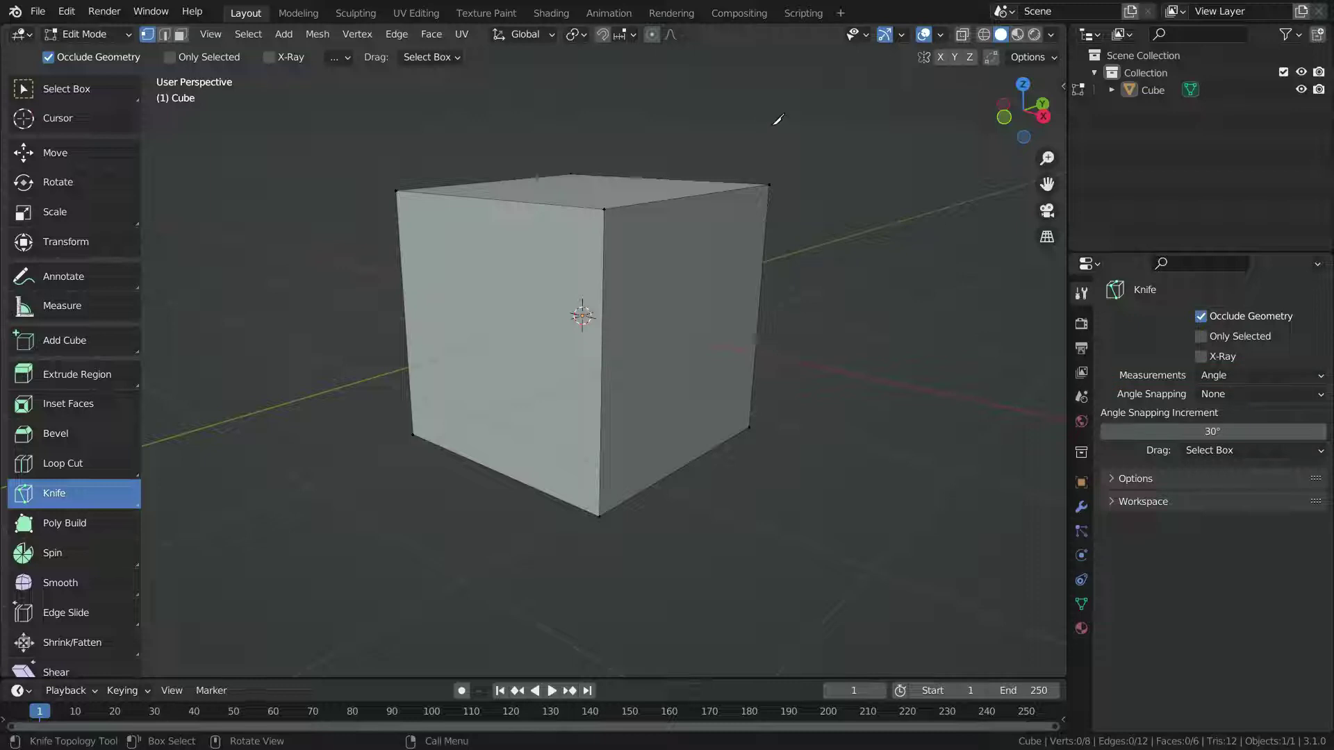
Step: During a trial cut, cycle readouts through both, length-only, angle-only and none, then cancel it
left_click(446, 285)
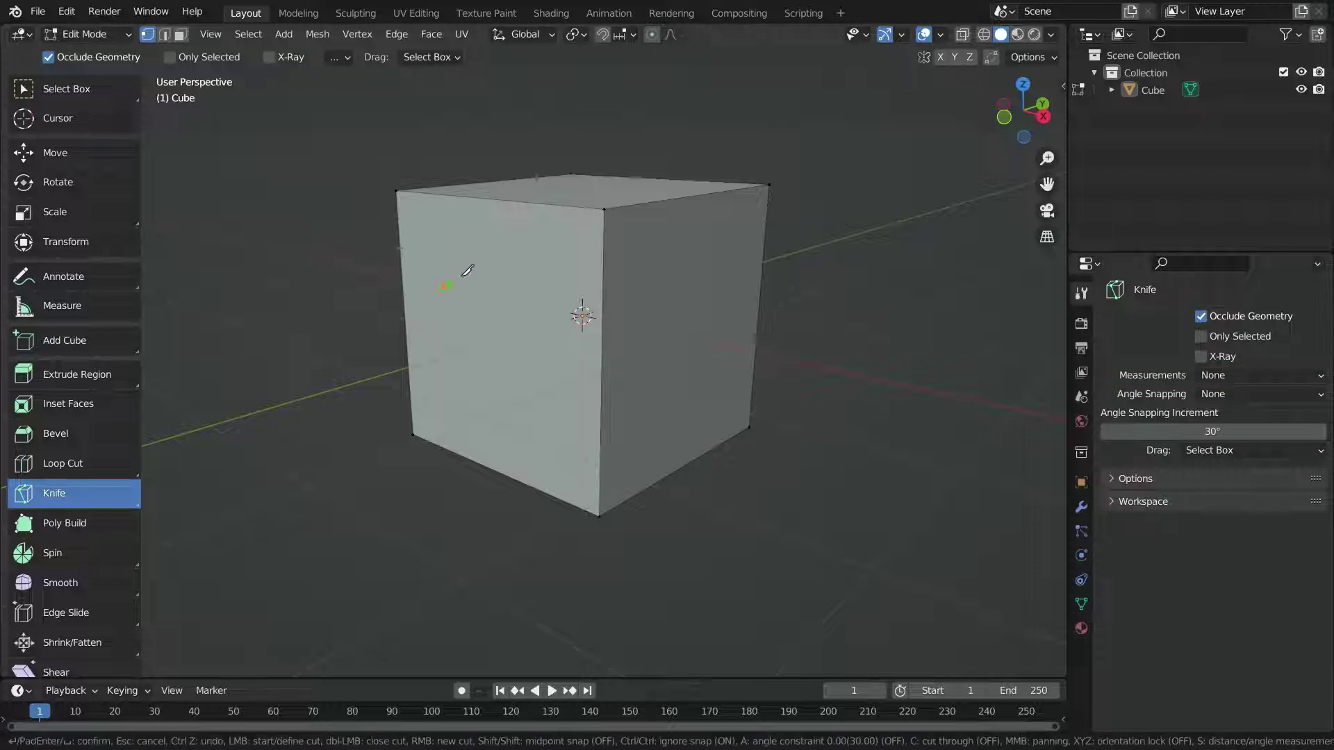
left_click(515, 242)
key("s")
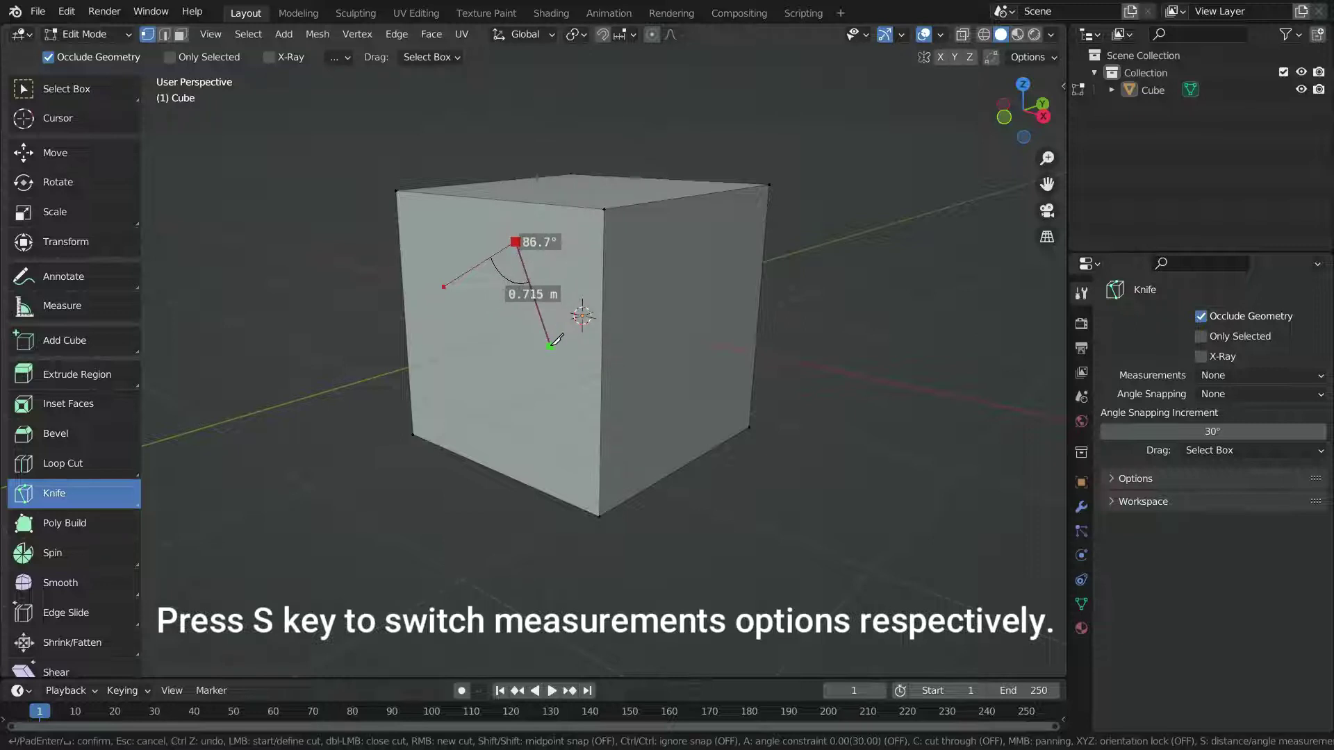
key("s")
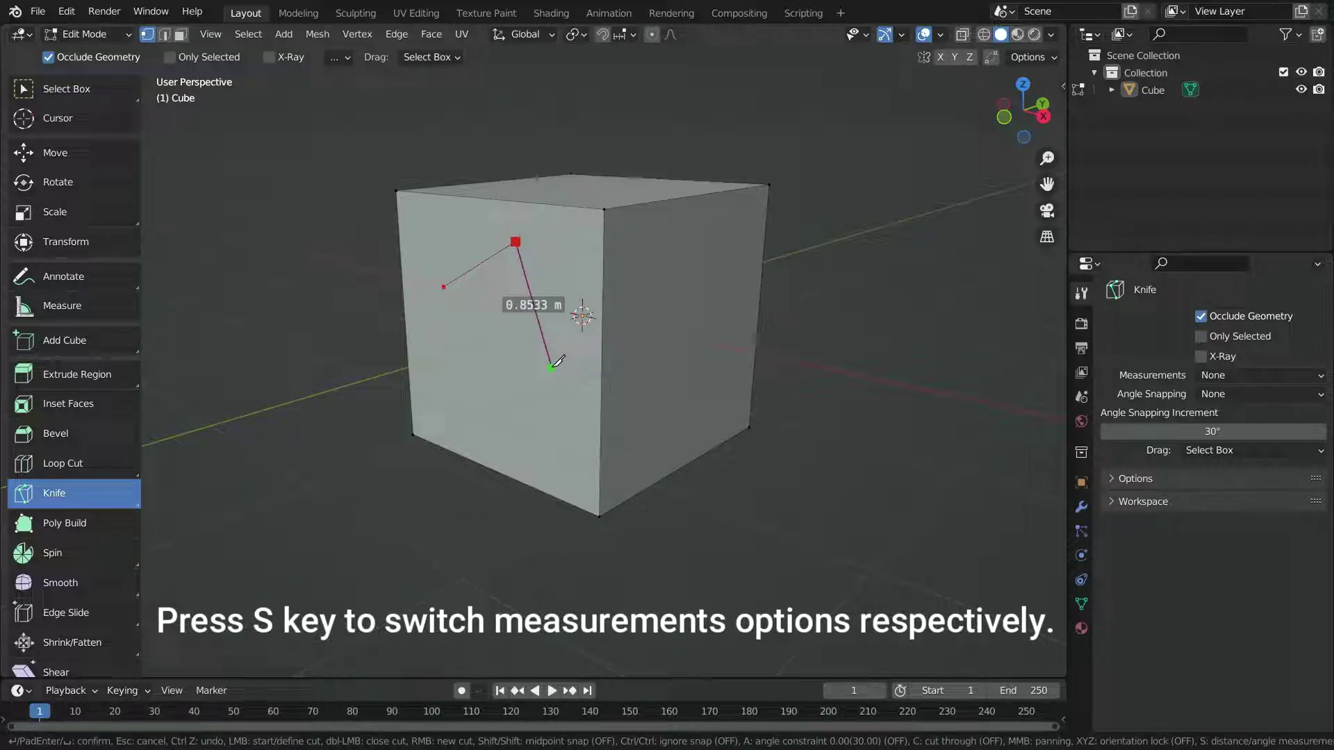
key("s")
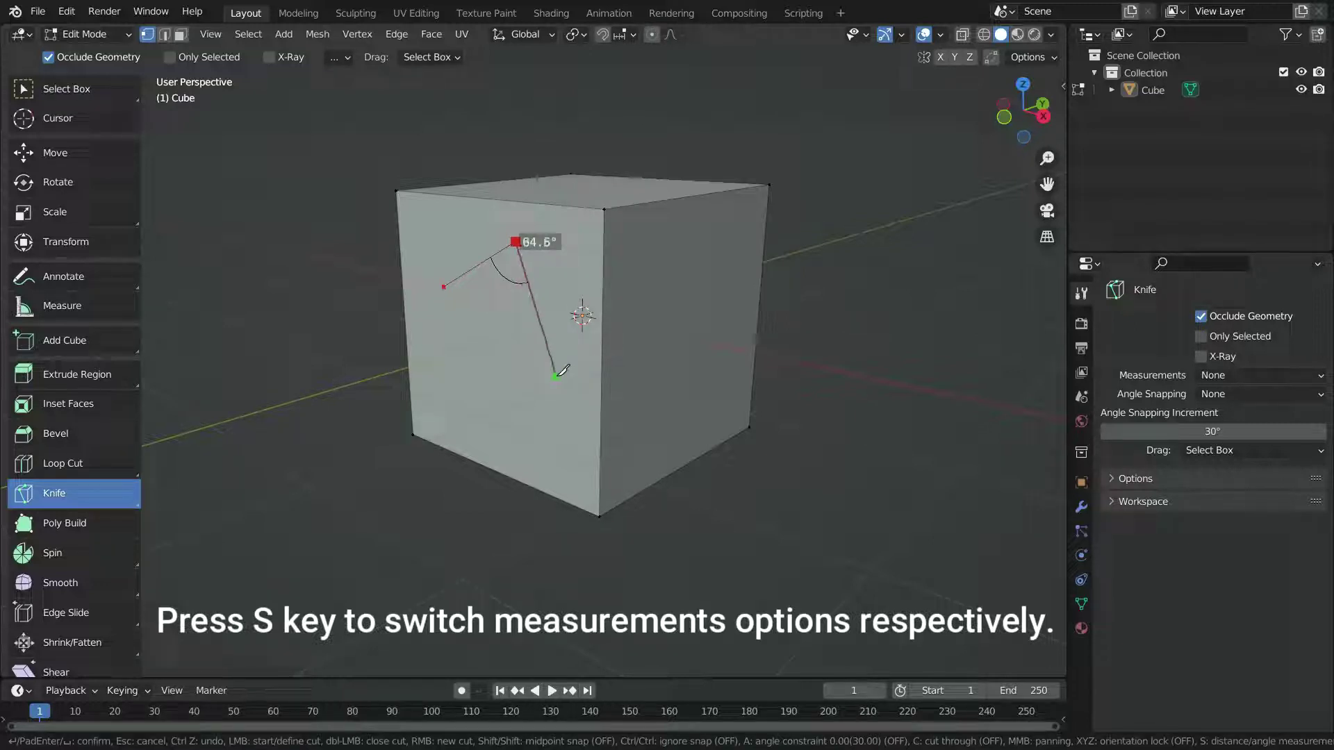
key("s")
key("s")
key("s")
key("s")
key("s")
key("s")
key("s")
key("s")
key("s")
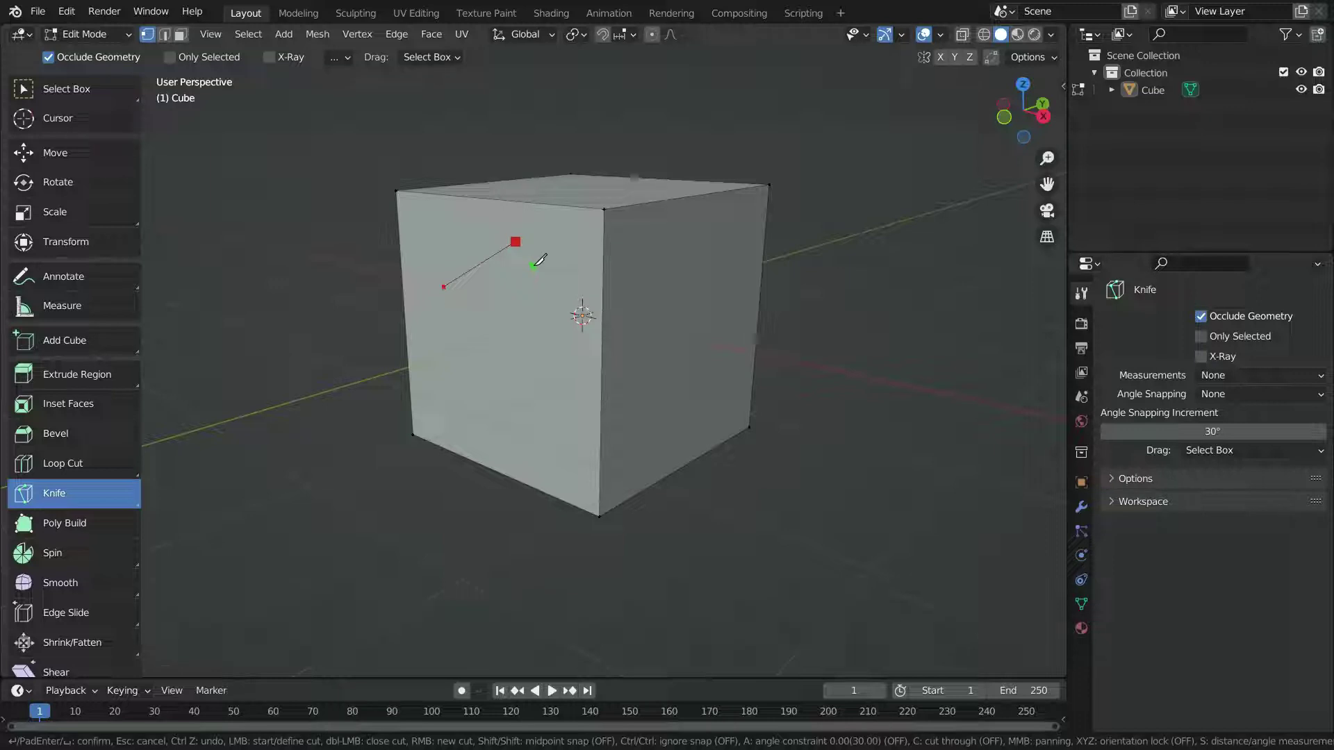
key("Escape")
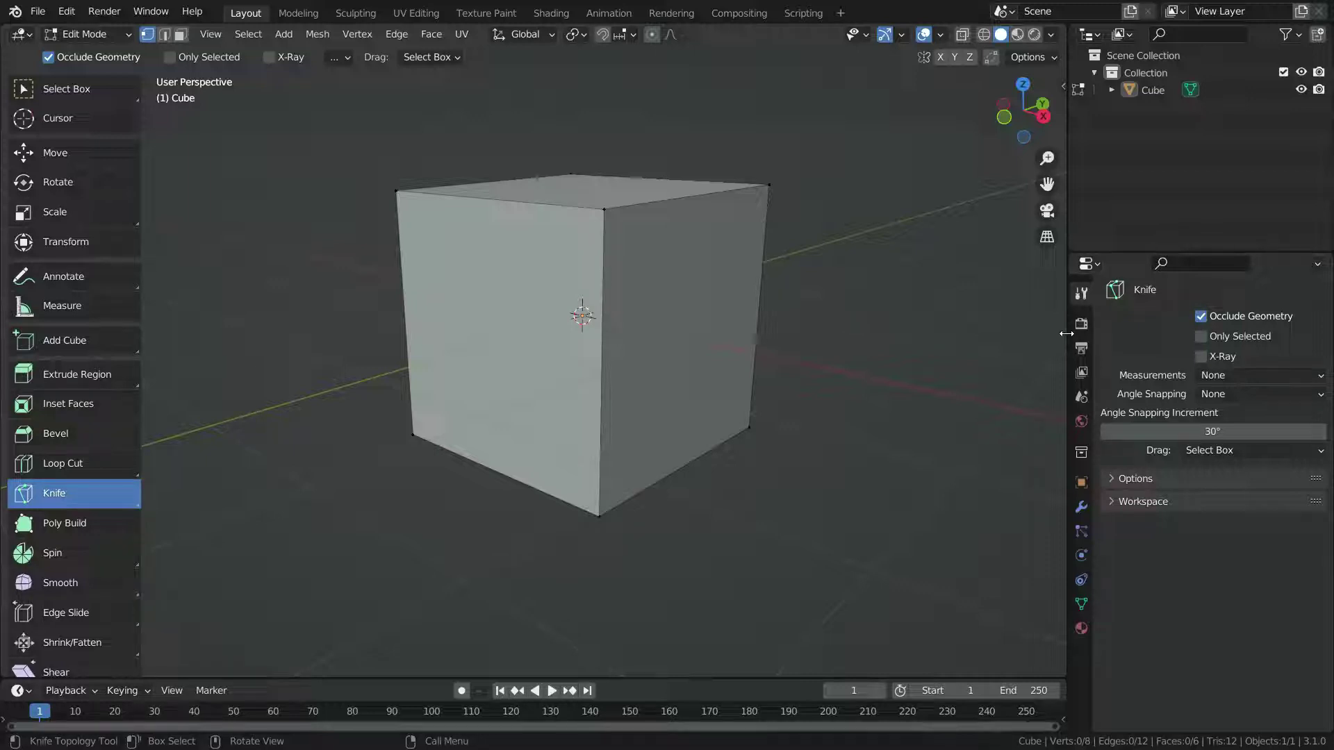
Step: Set knife Measurements to Angle and Angle Snapping to Screen, try a snapped cut, then cancel
left_click(1239, 376)
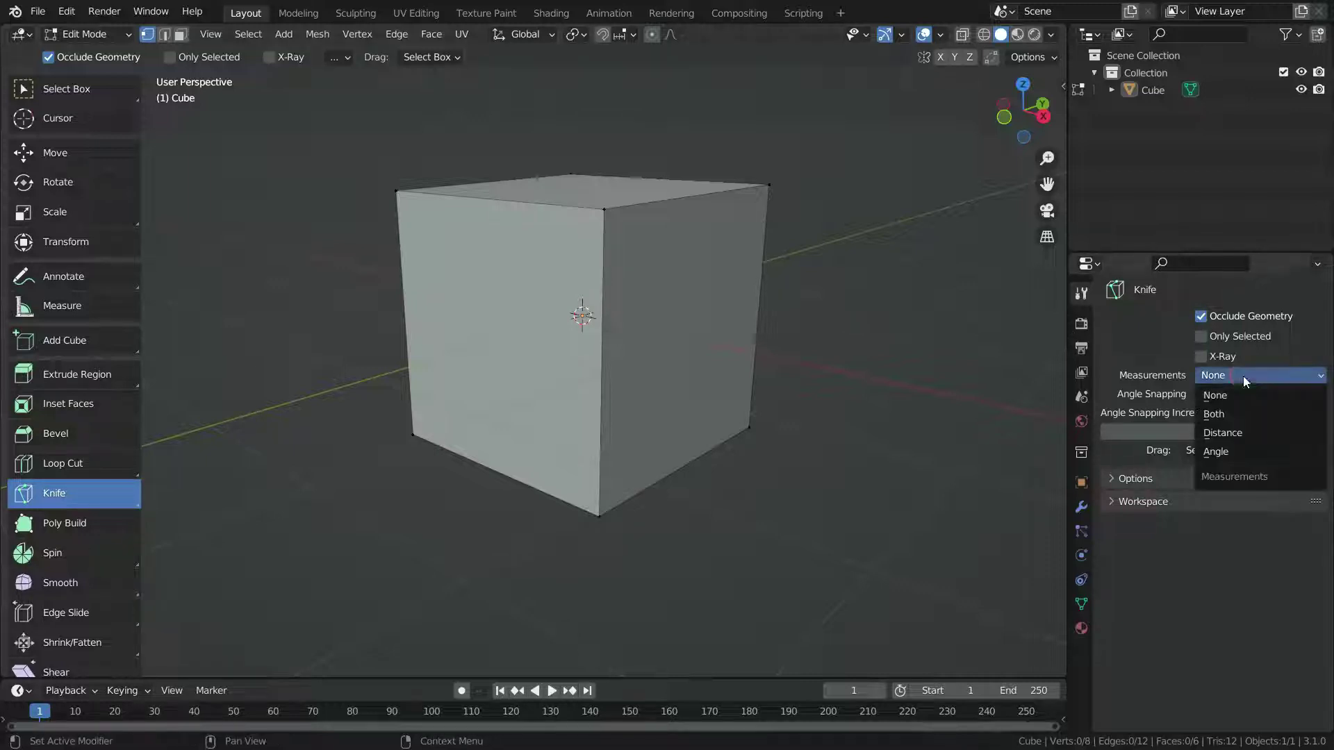
left_click(1230, 452)
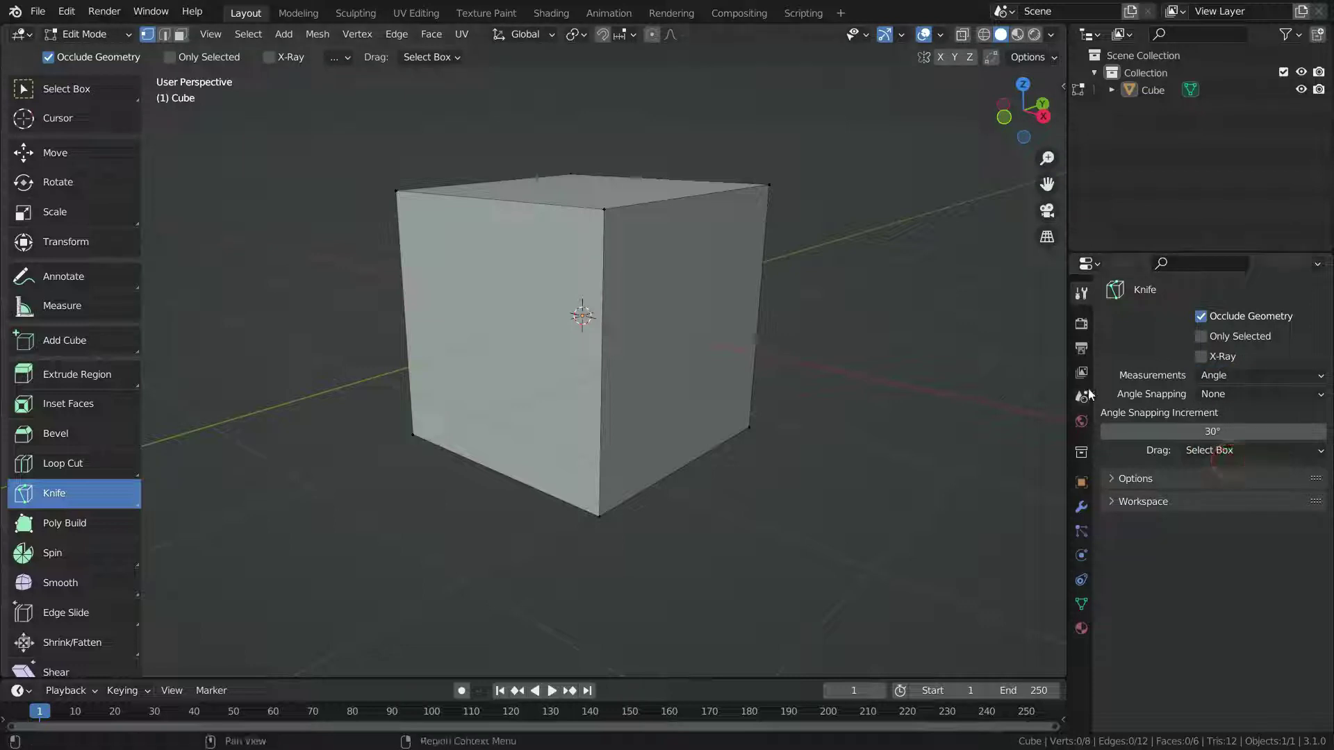
left_click(1244, 395)
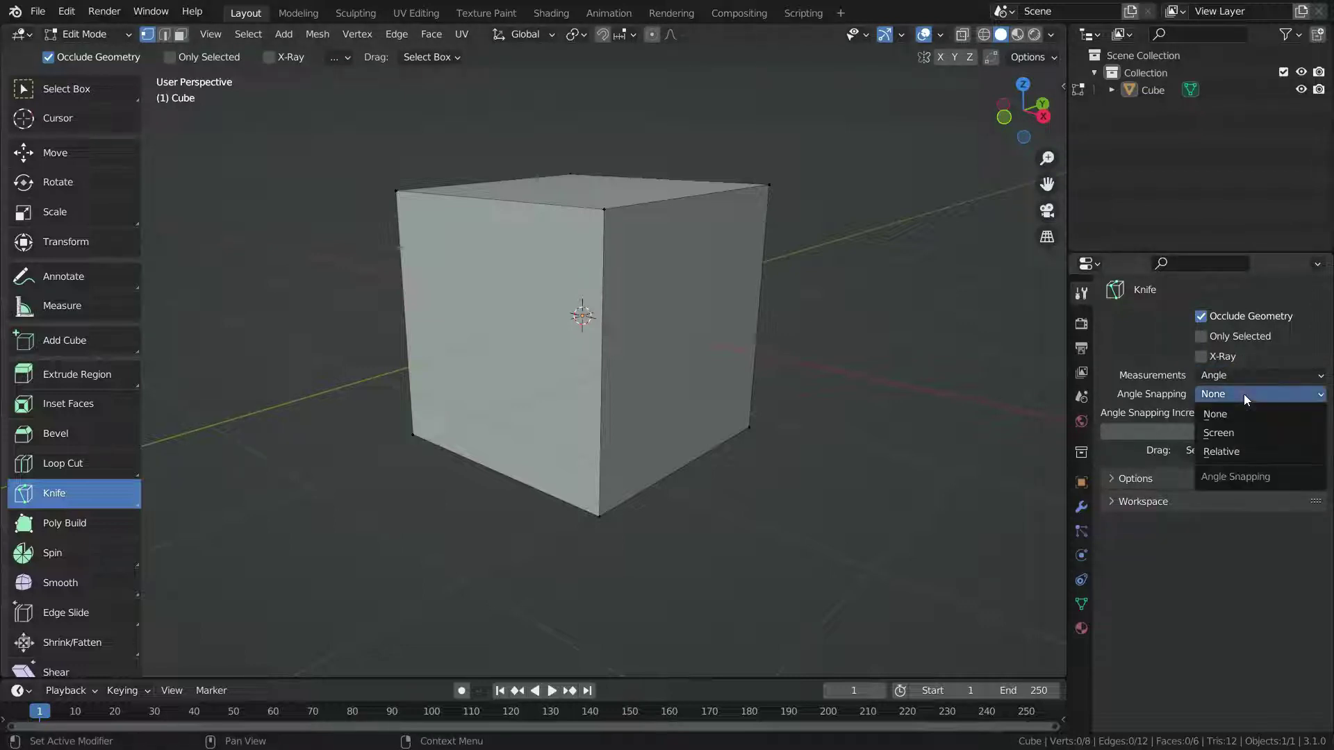
left_click(1217, 432)
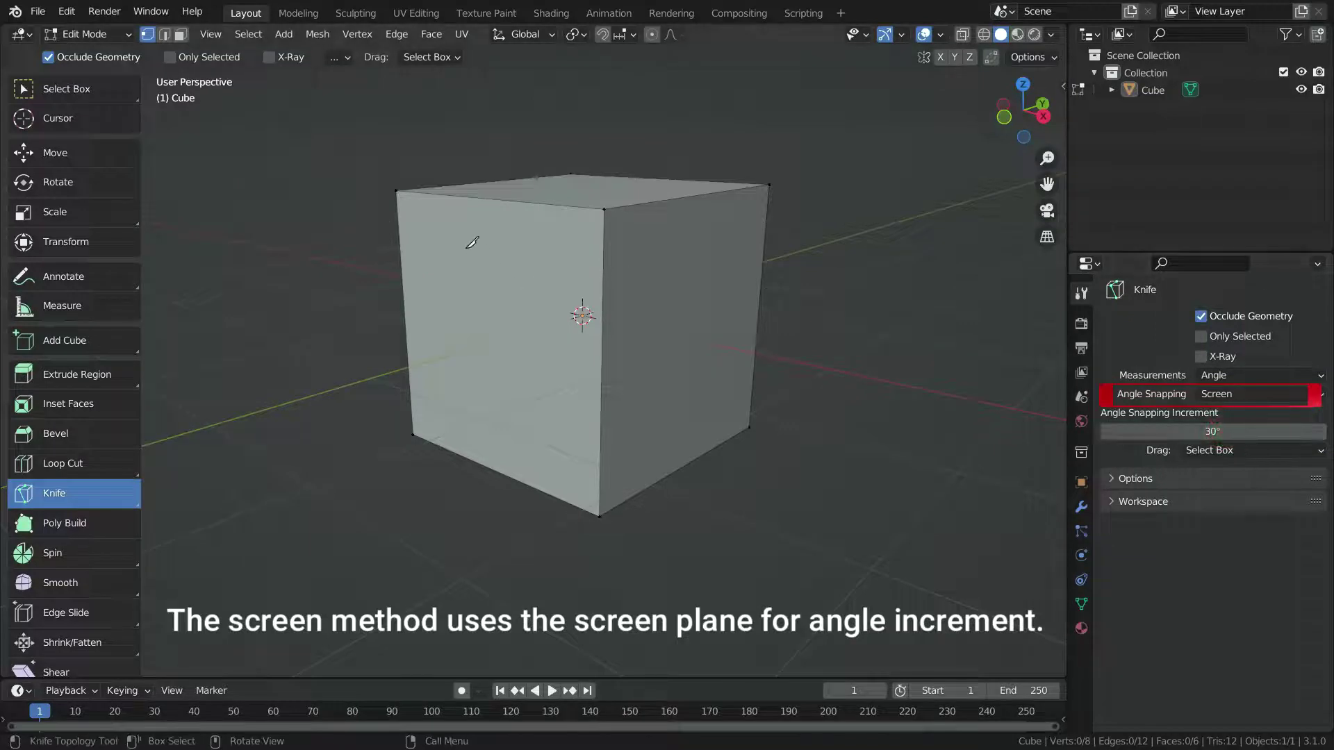
left_click(425, 228)
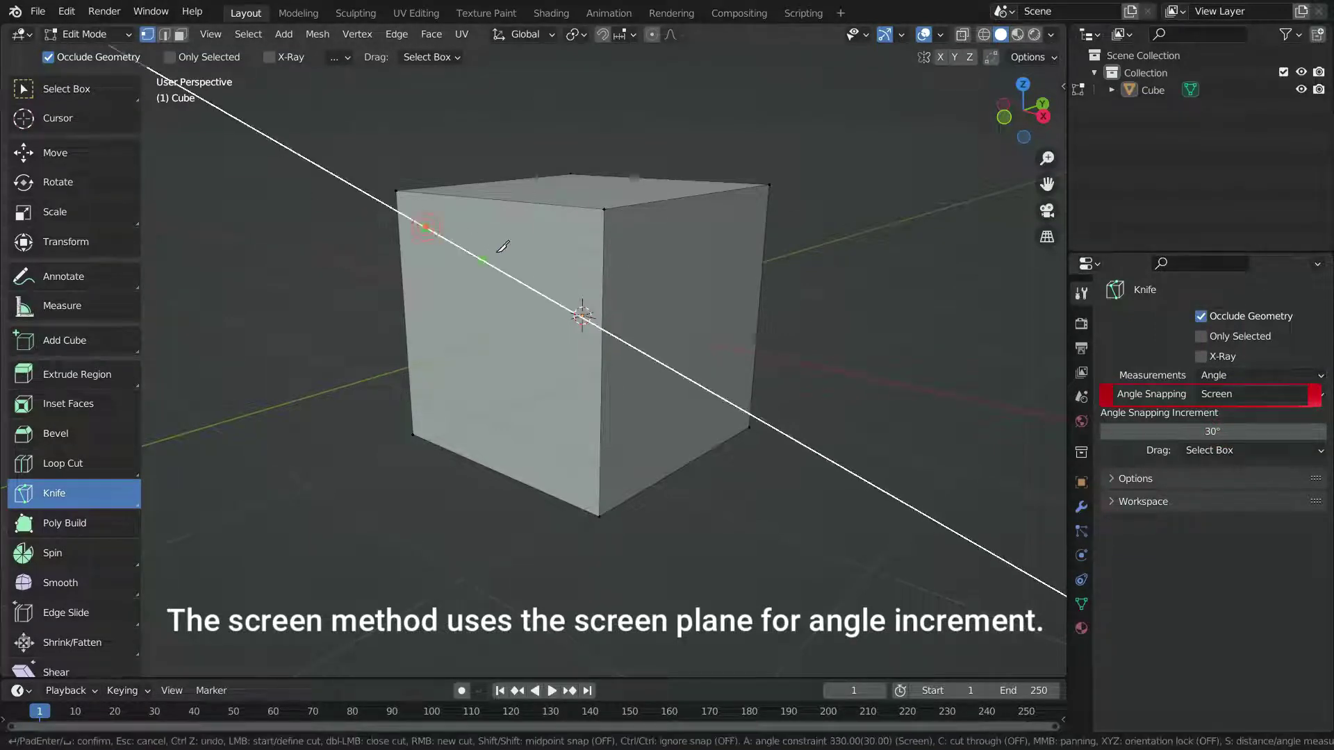
left_click(549, 301)
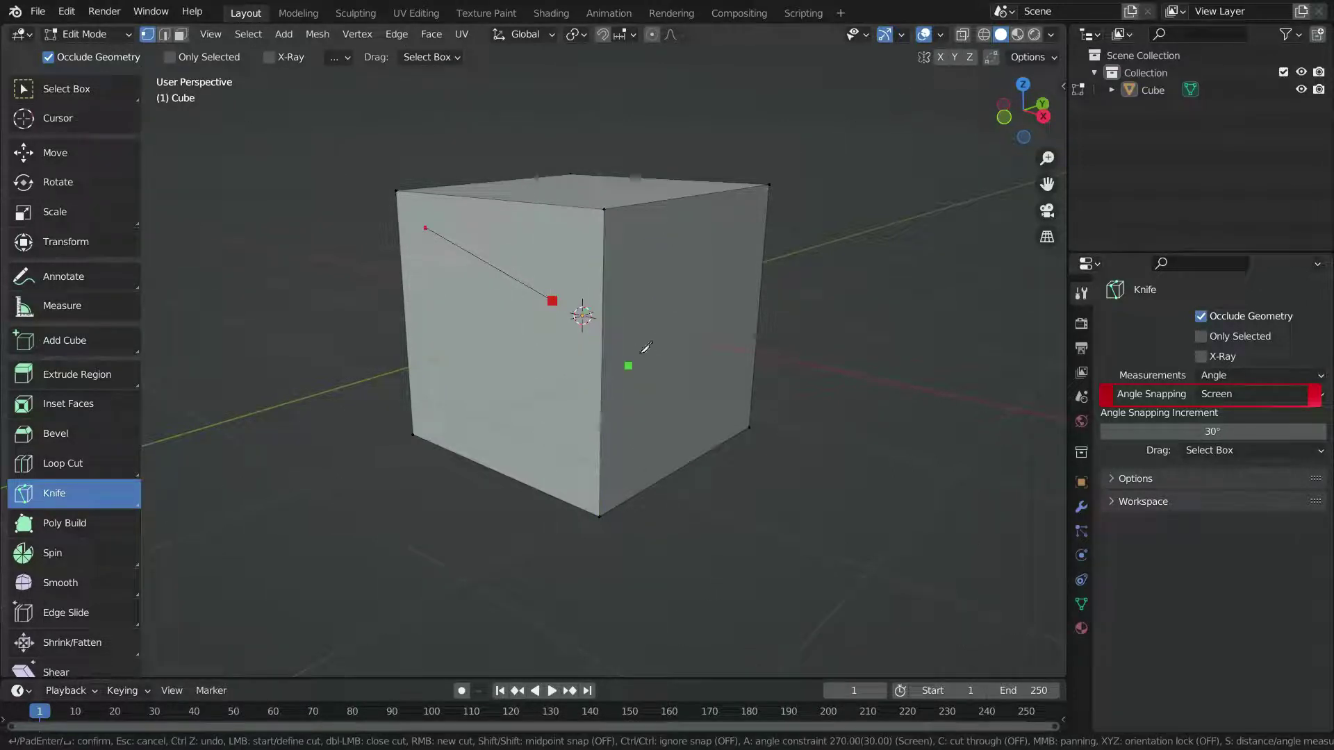
key("Escape")
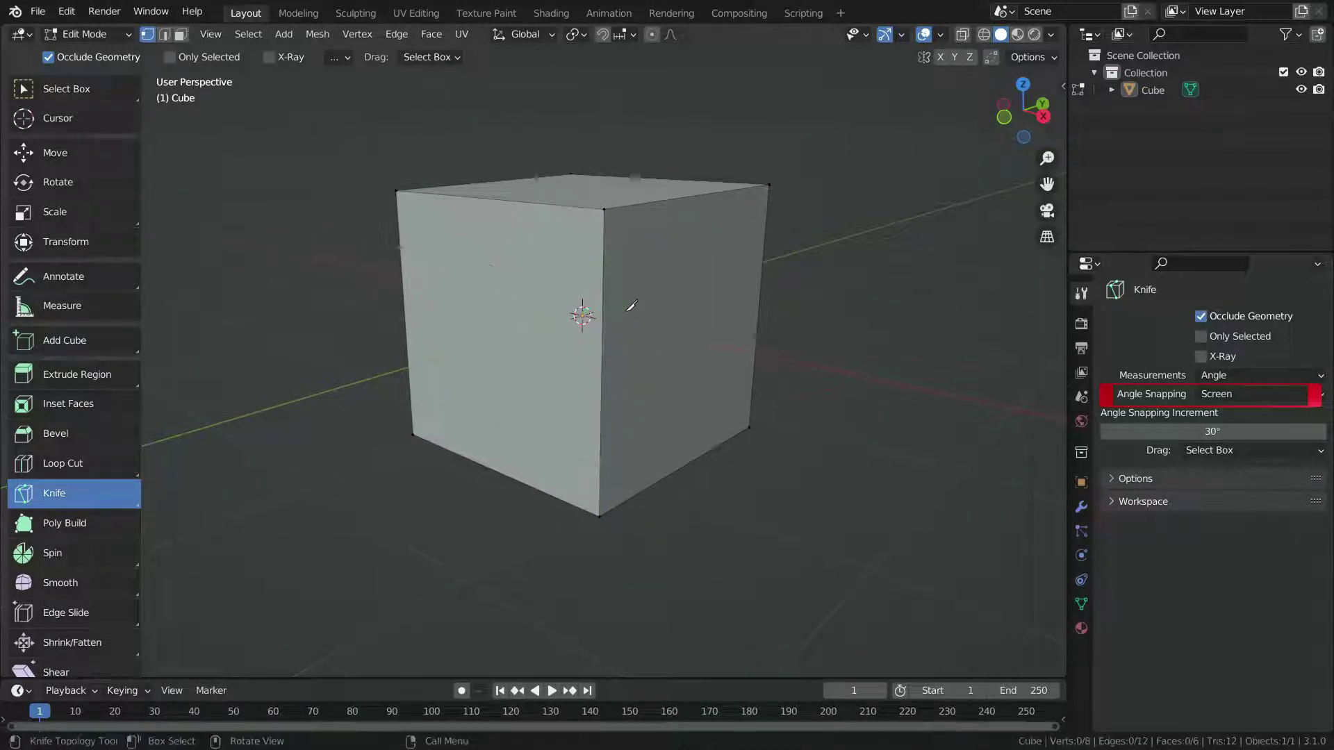
Step: Set Angle Snapping to Relative and cut two front-face segments, the second snapped 30° from the first
left_click(1239, 401)
left_click(1238, 444)
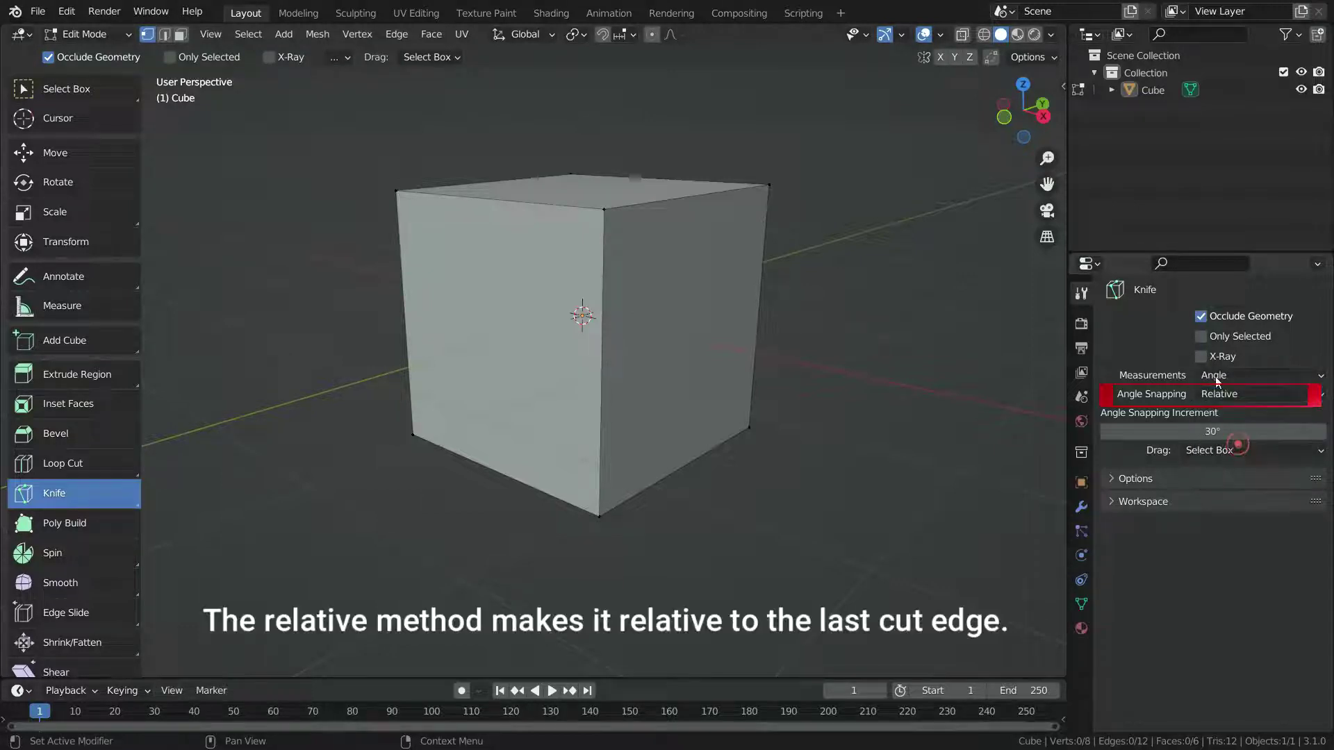
left_click(467, 248)
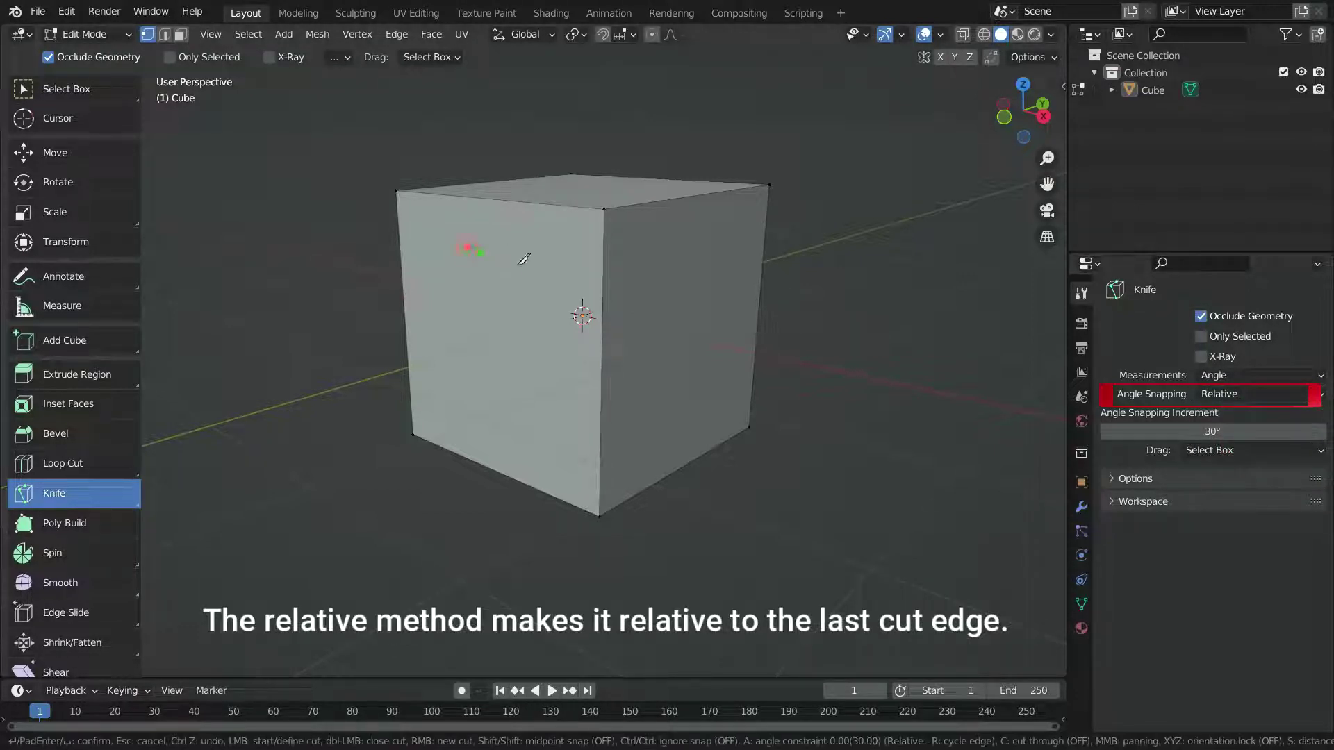
left_click(574, 280)
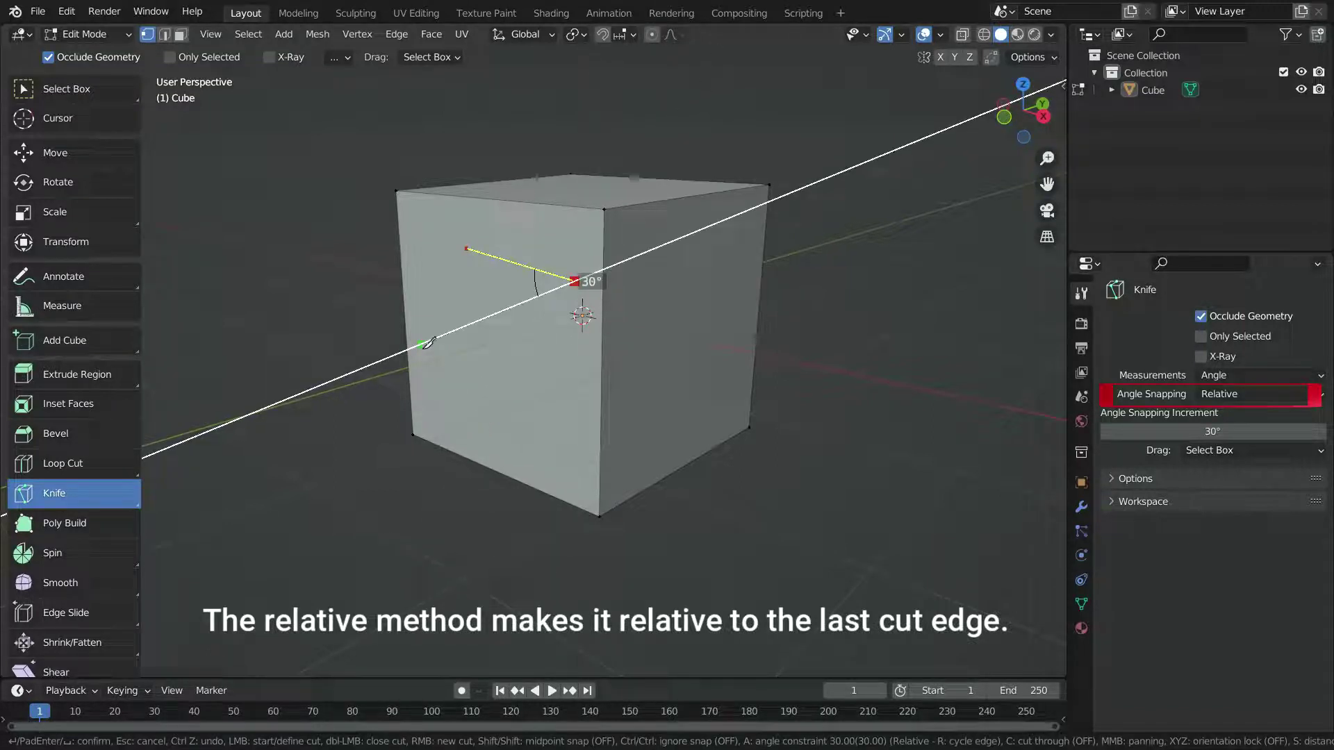
left_click(431, 298)
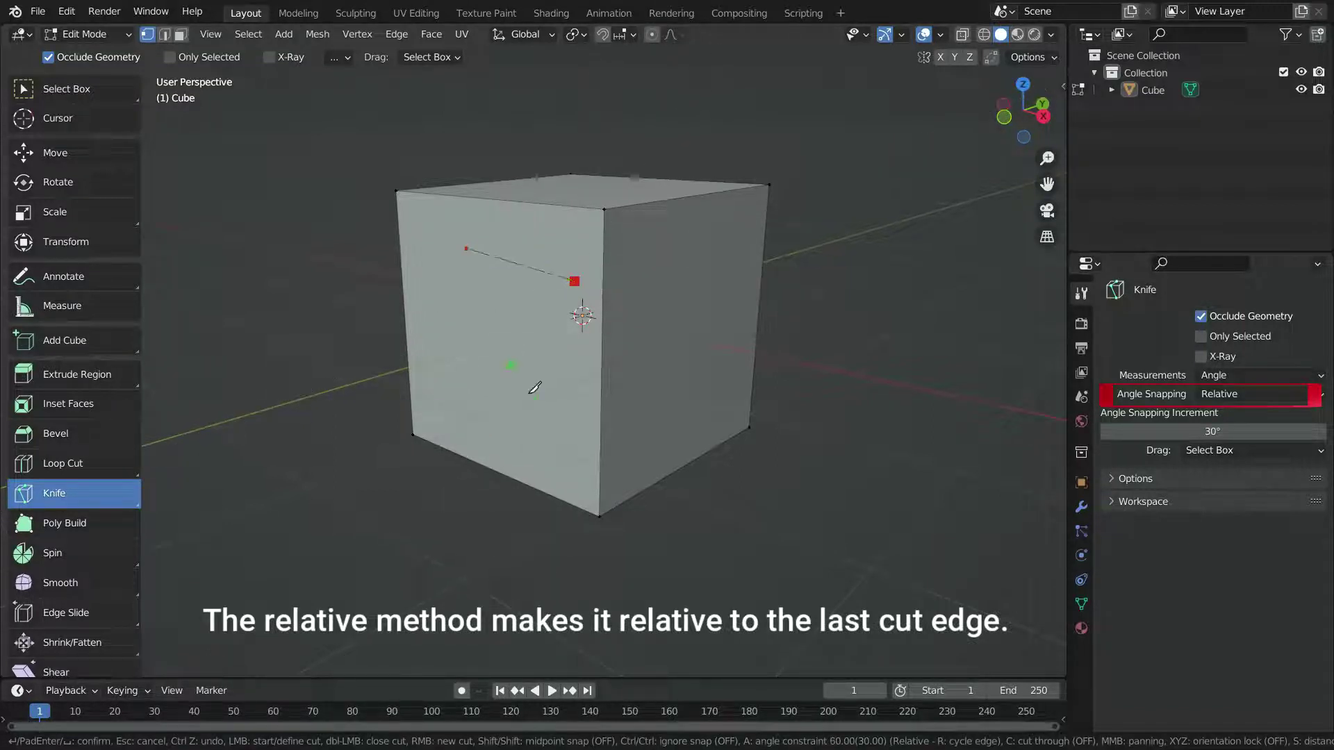
Step: Set the angle snapping increment to 10° and test an A-constrained cut, then cancel it
key("Escape")
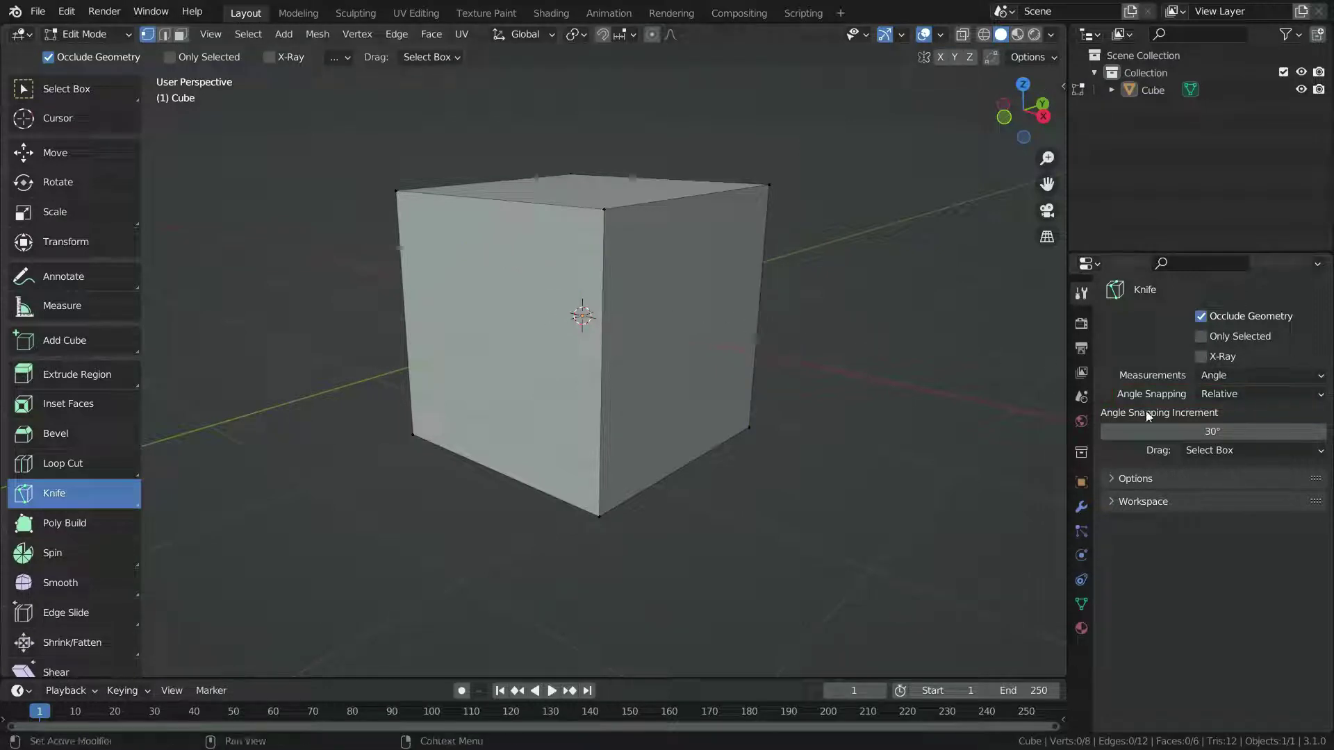
left_click(1214, 433)
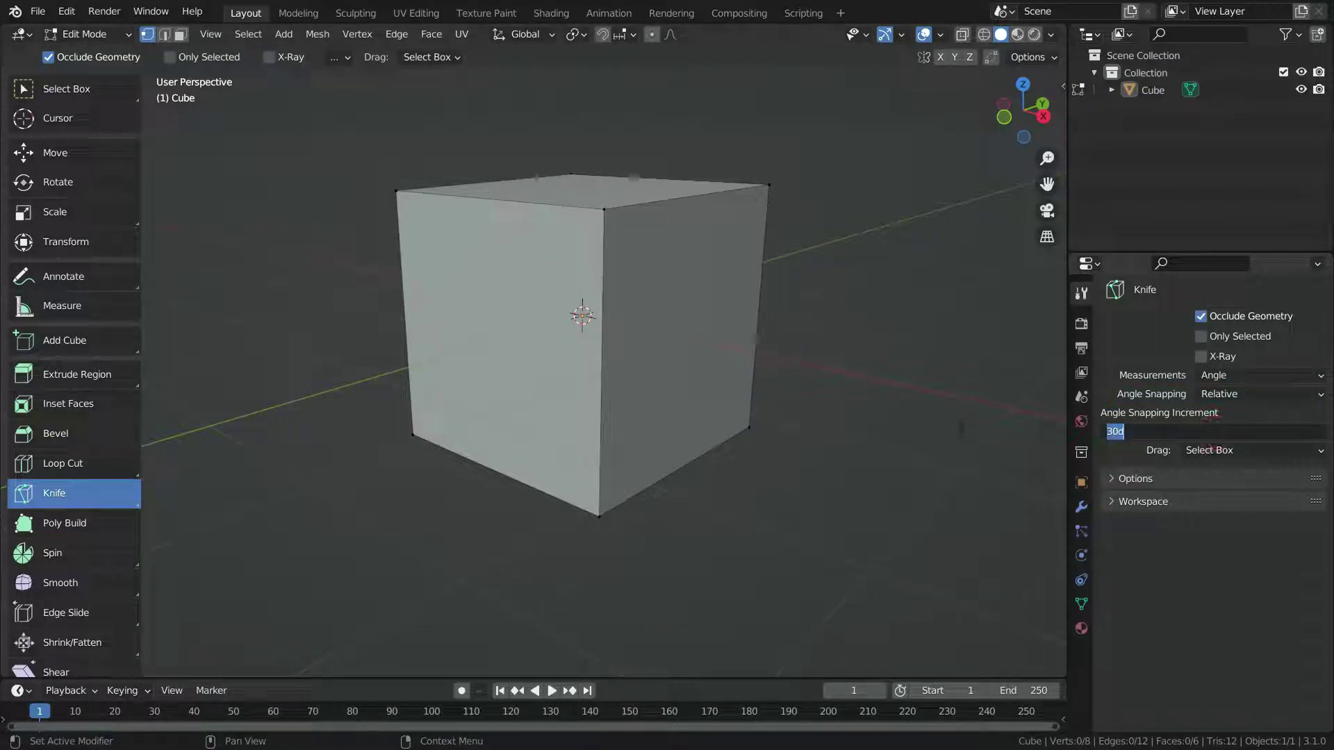
key("Return")
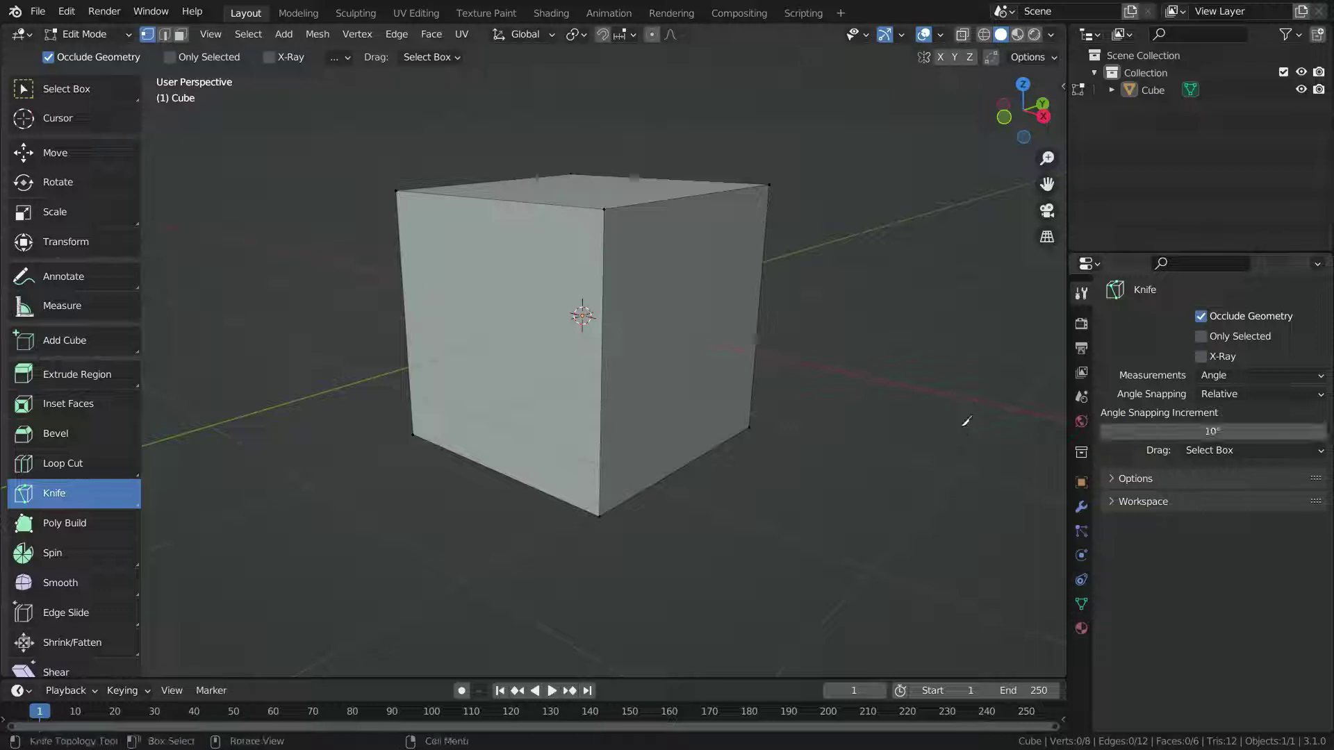
left_click(458, 248)
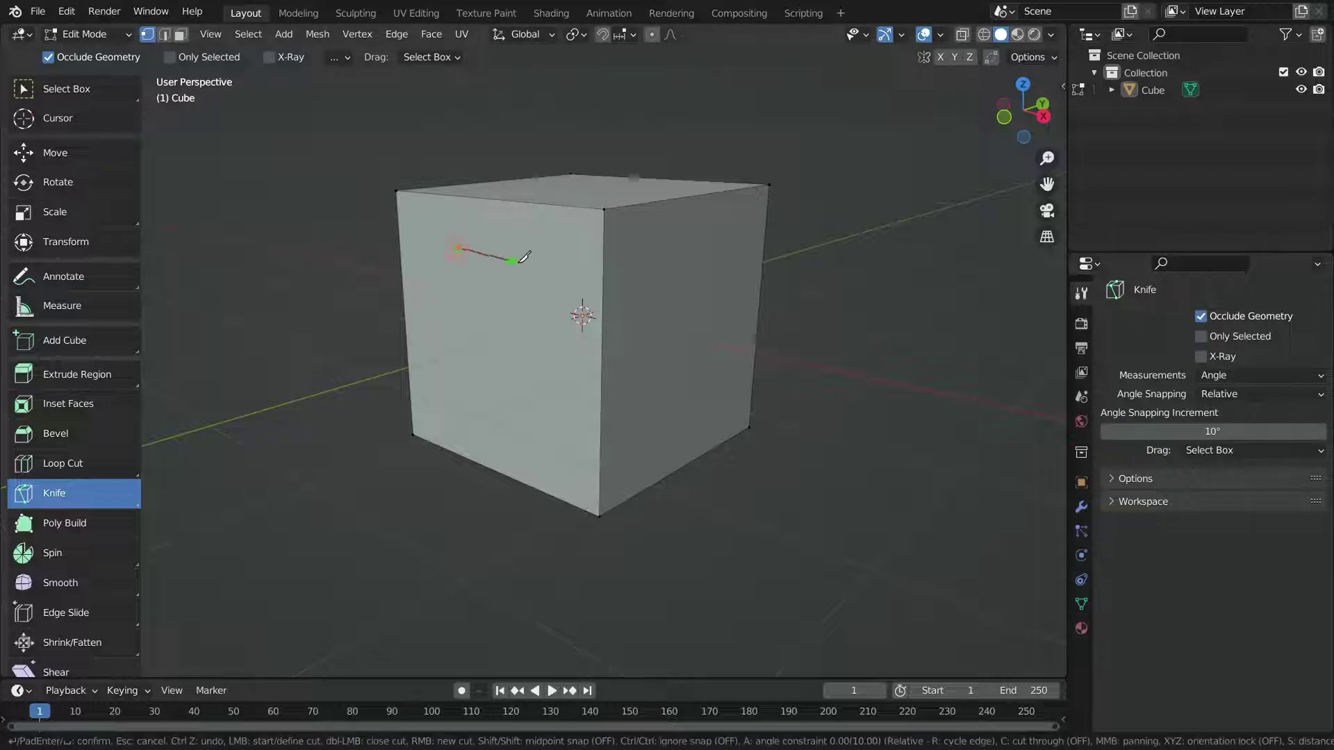
key("a")
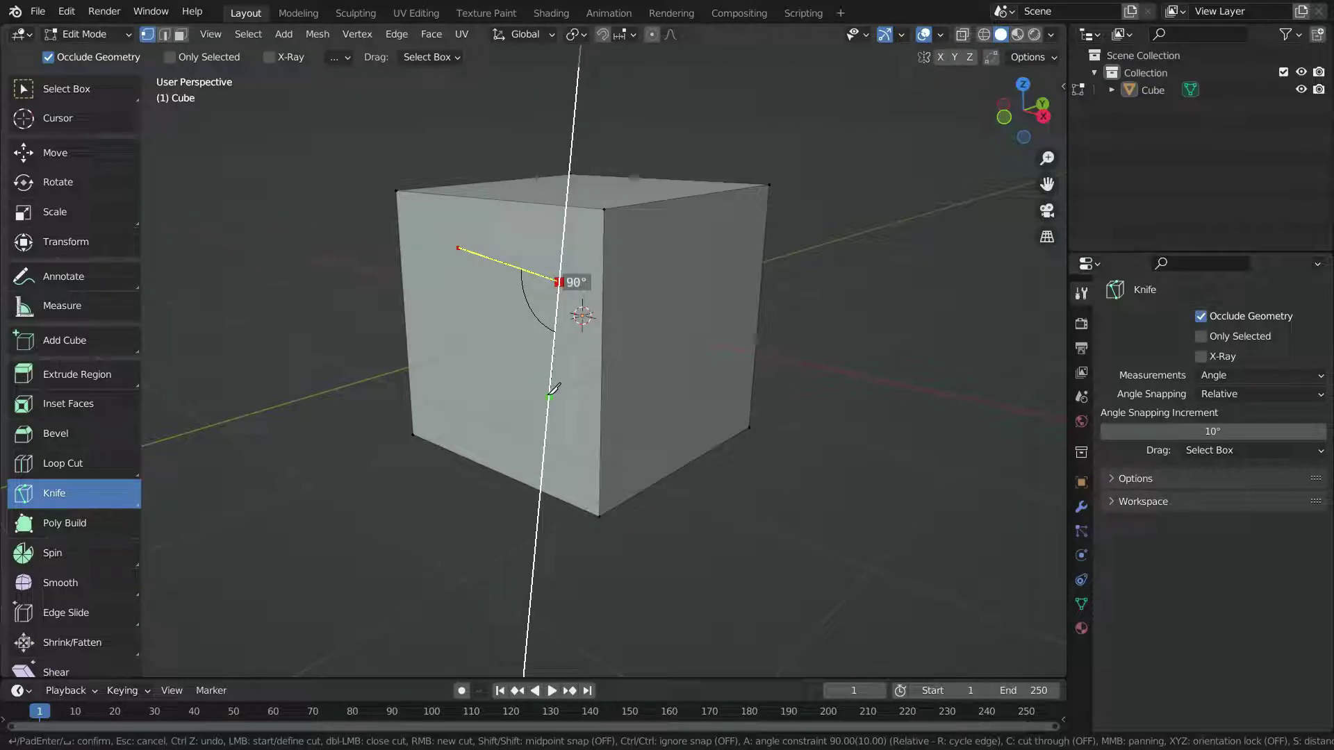
key("a")
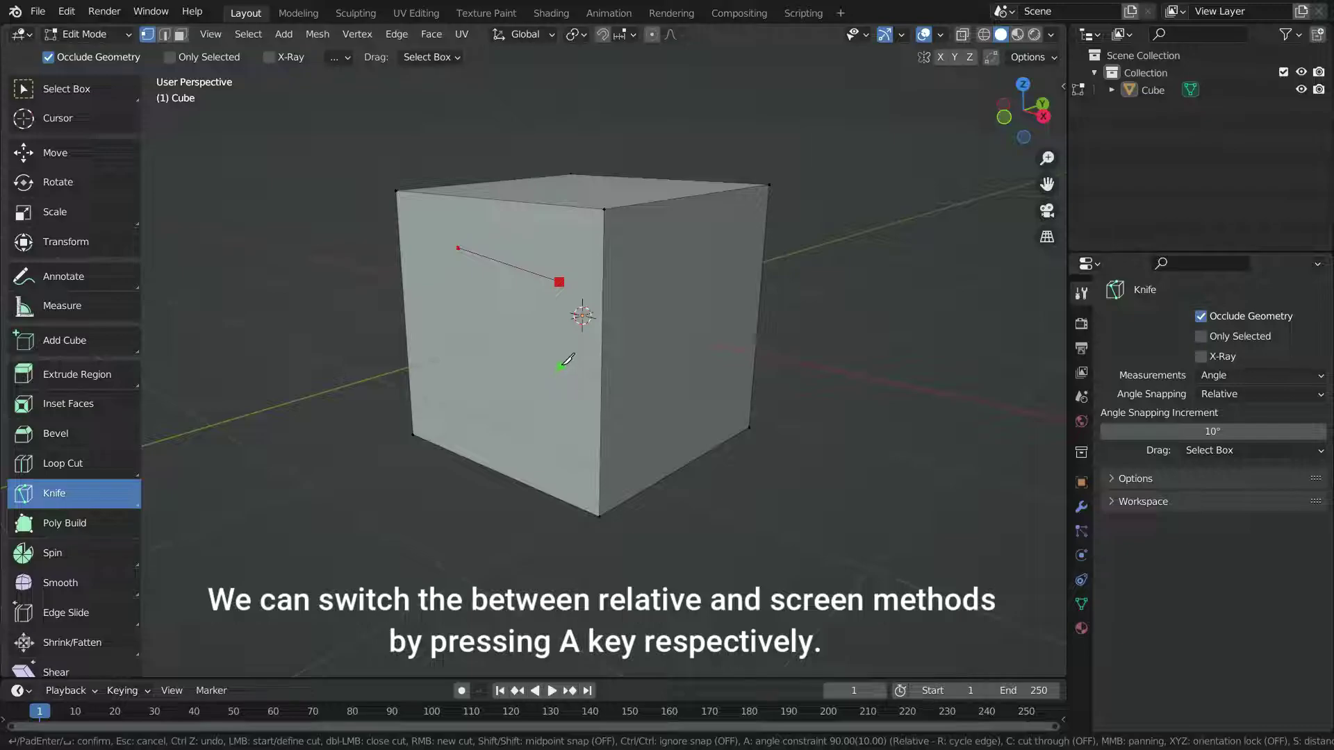
key("Escape")
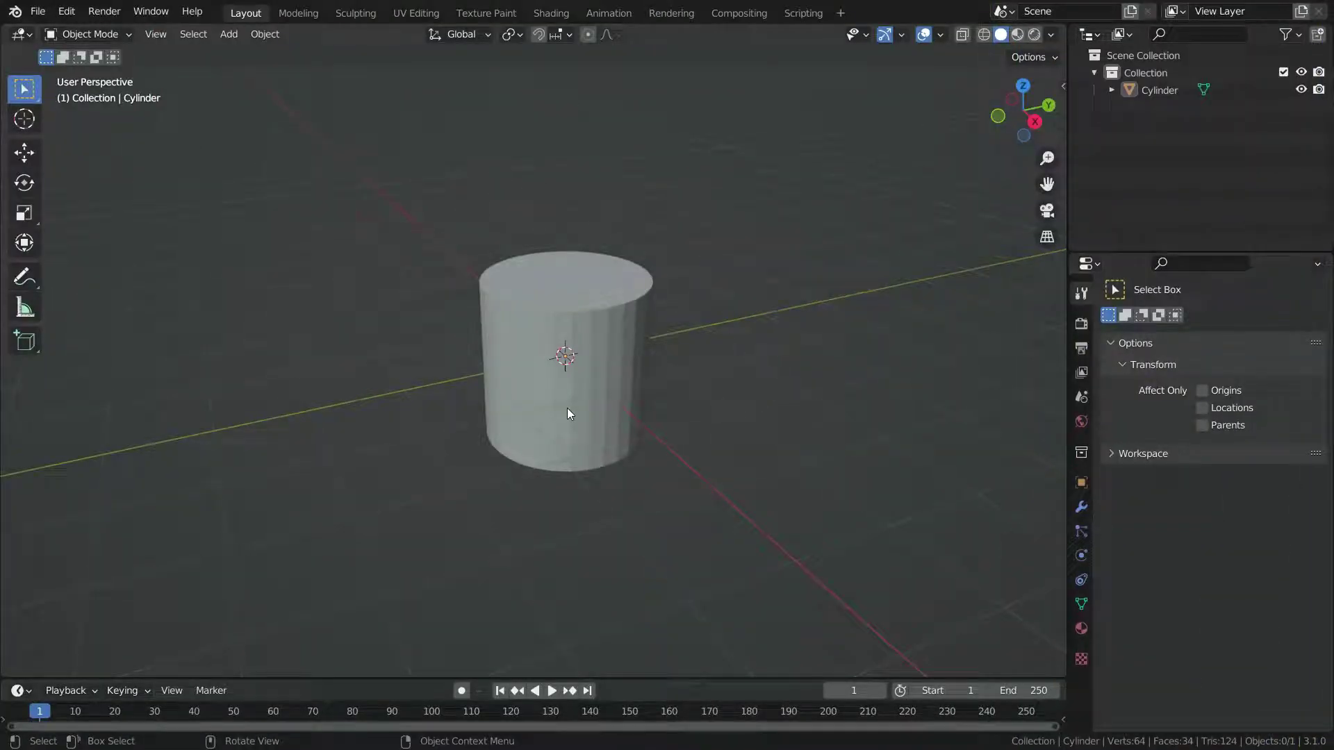
Step: Add a circle mesh, move it along Y beside the cylinder, and rotate it 90° about X
middle_click_drag(567, 413, 539, 379)
key("shift+a")
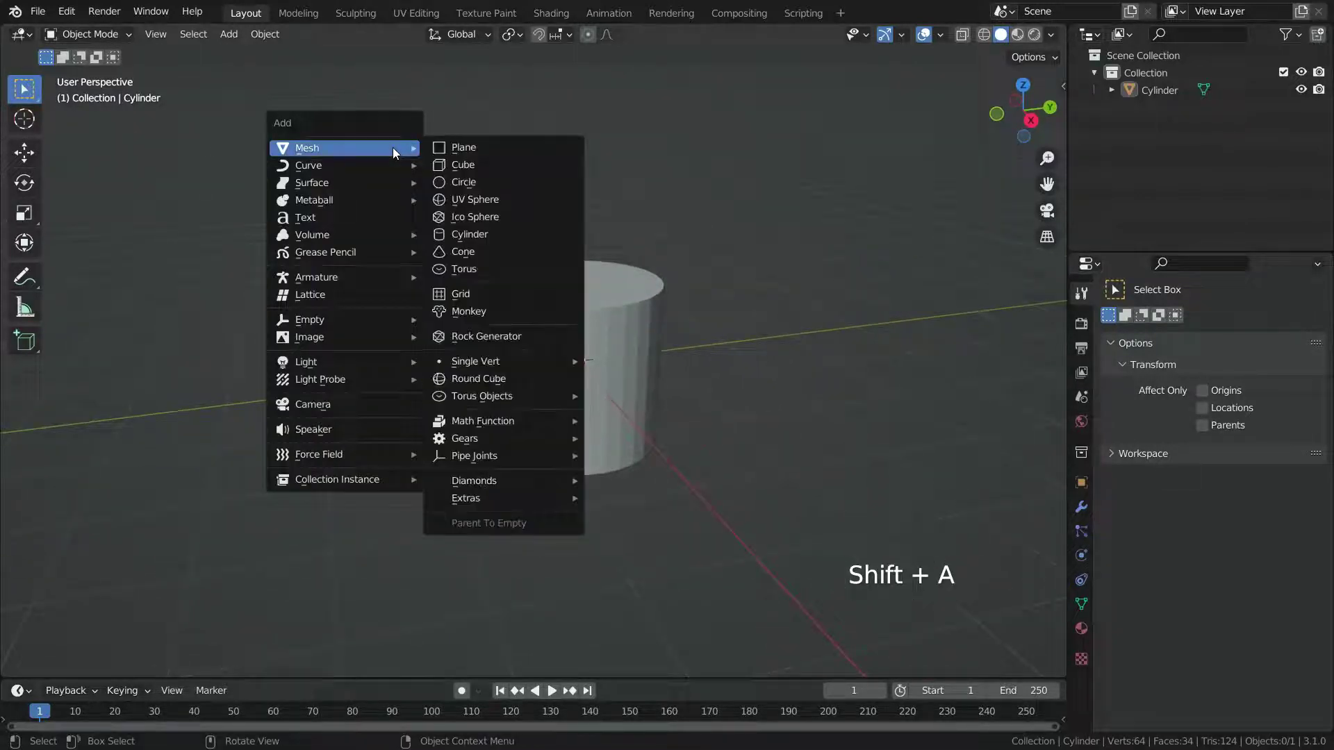
left_click(490, 182)
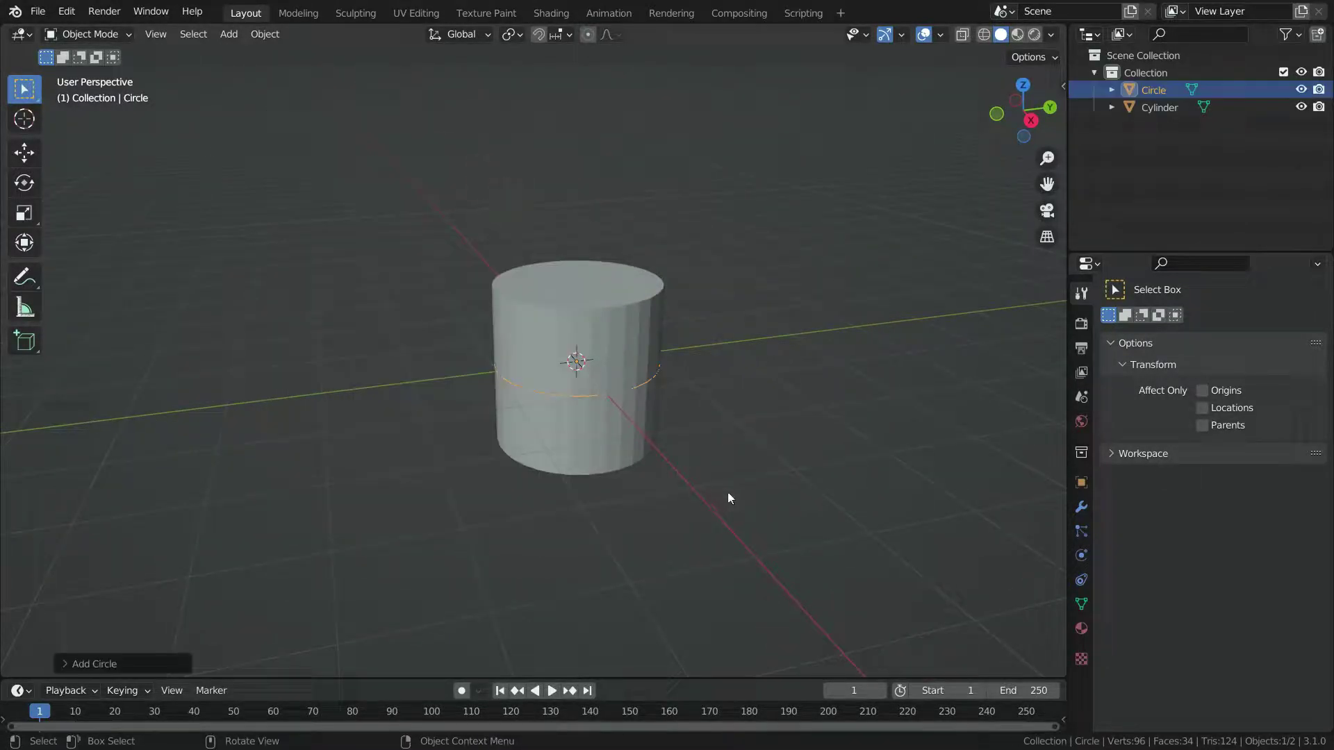
key("g")
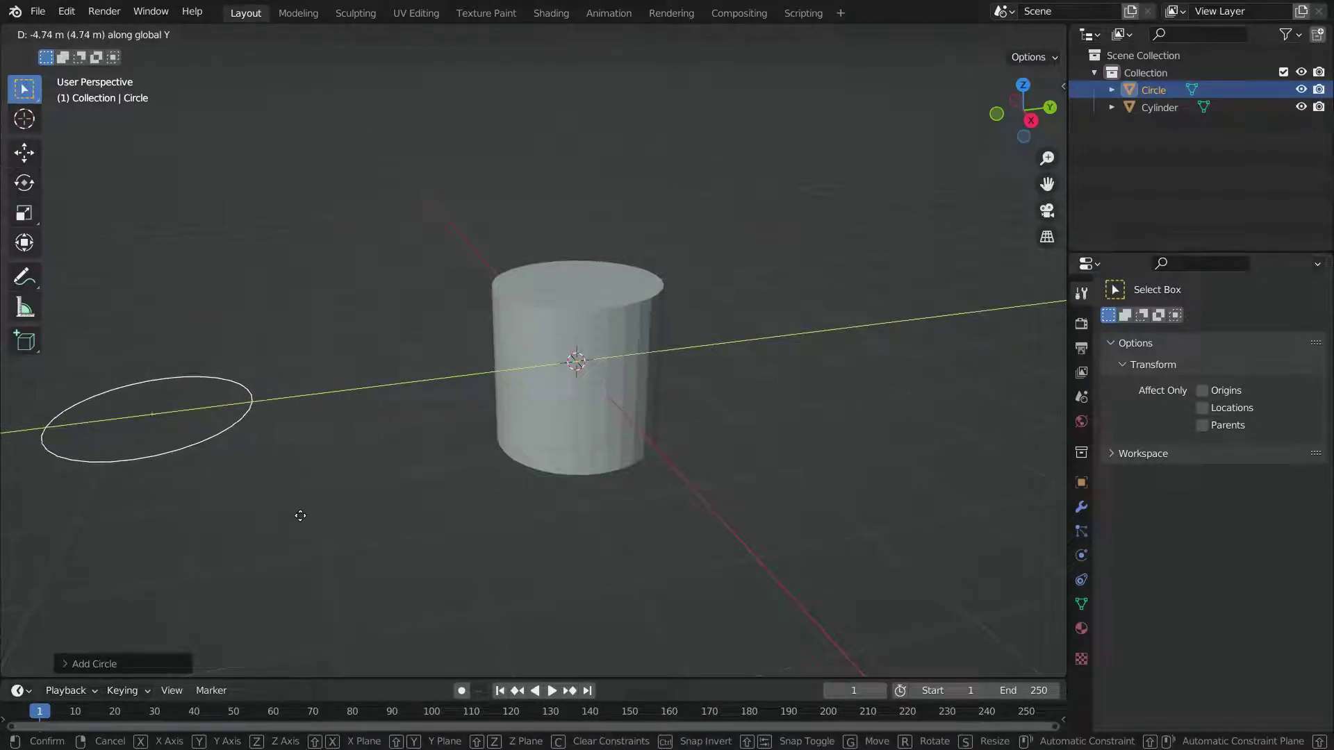
left_click(298, 512)
scroll(540, 529, "down", 2)
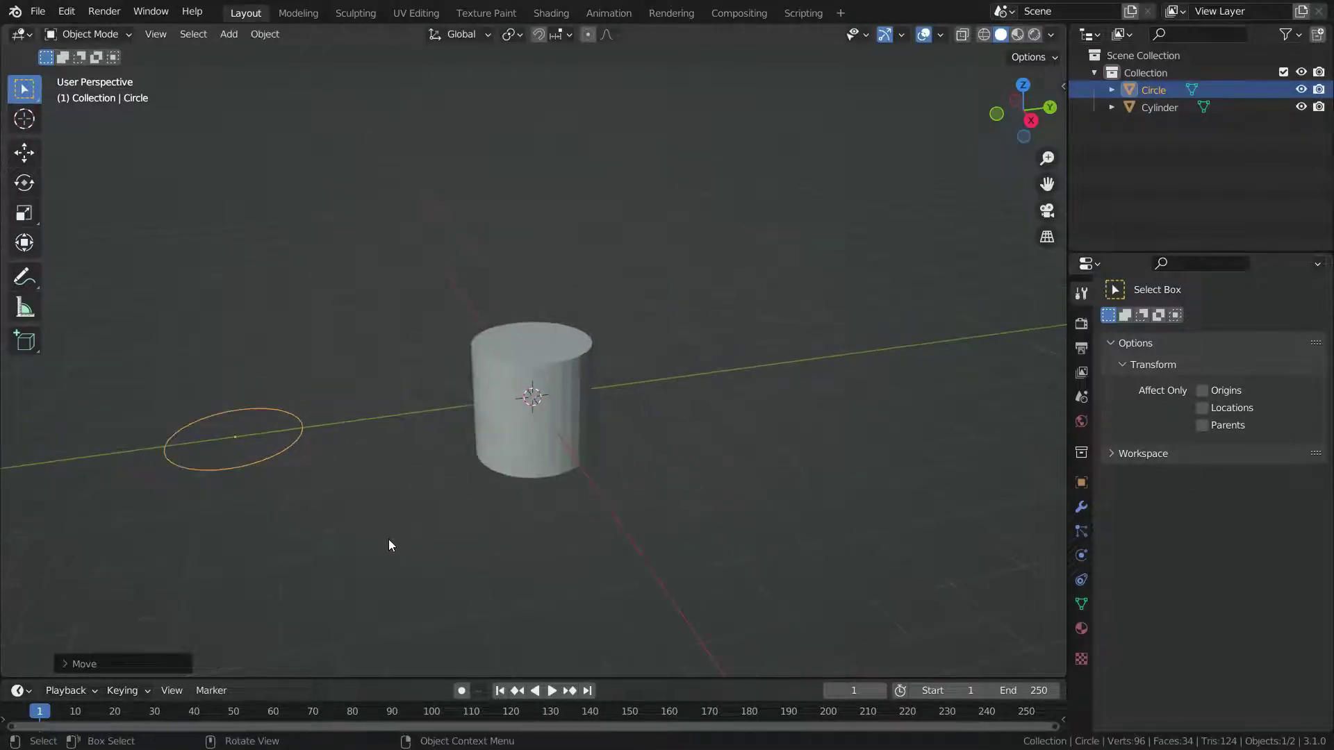
key("r")
type("x")
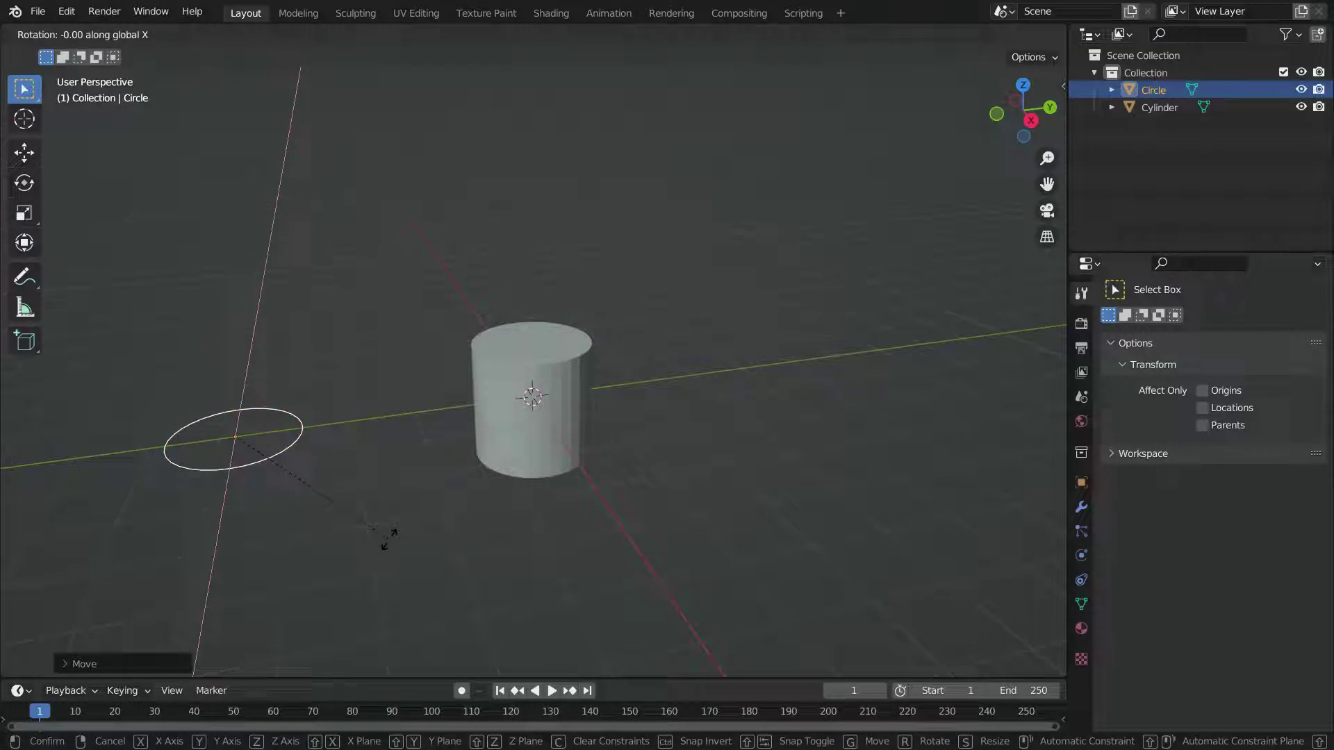
type("90")
key("Return")
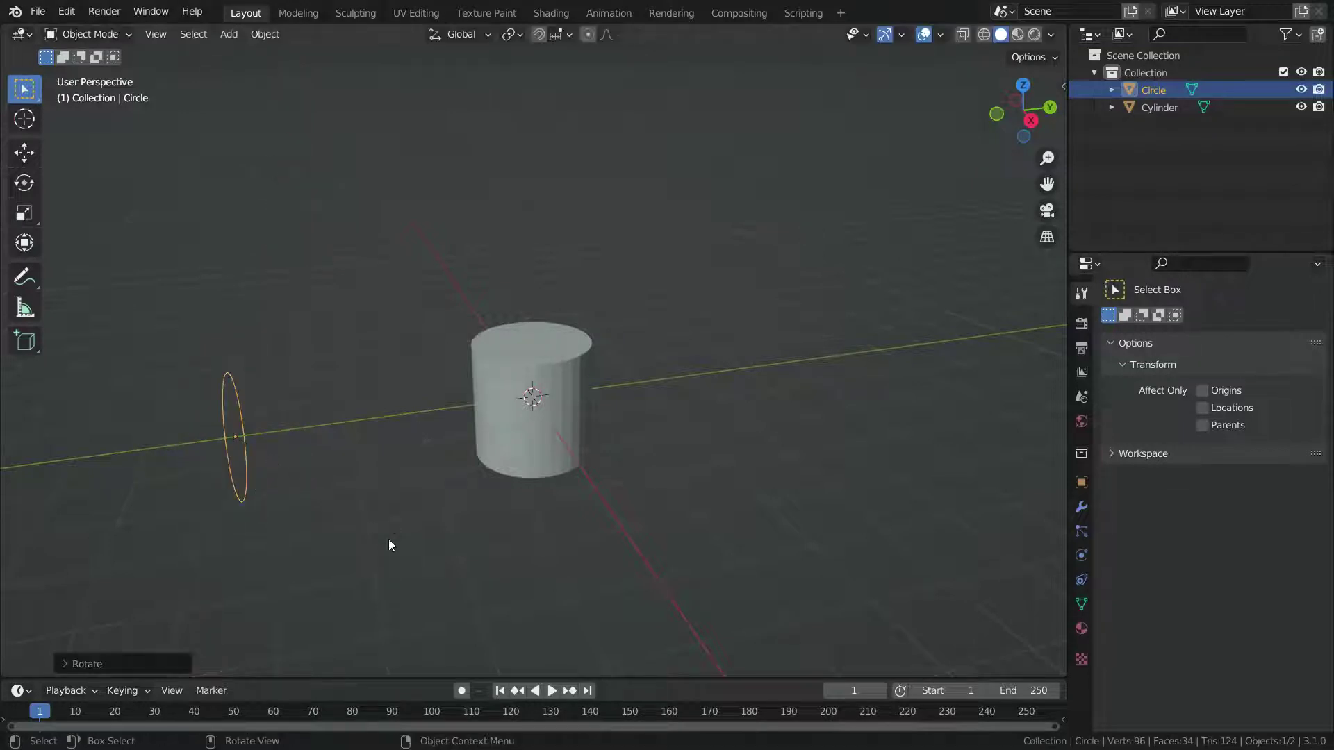
Step: Frame the circle in Front view and scale it down to fit the cylinder
key("KP_1")
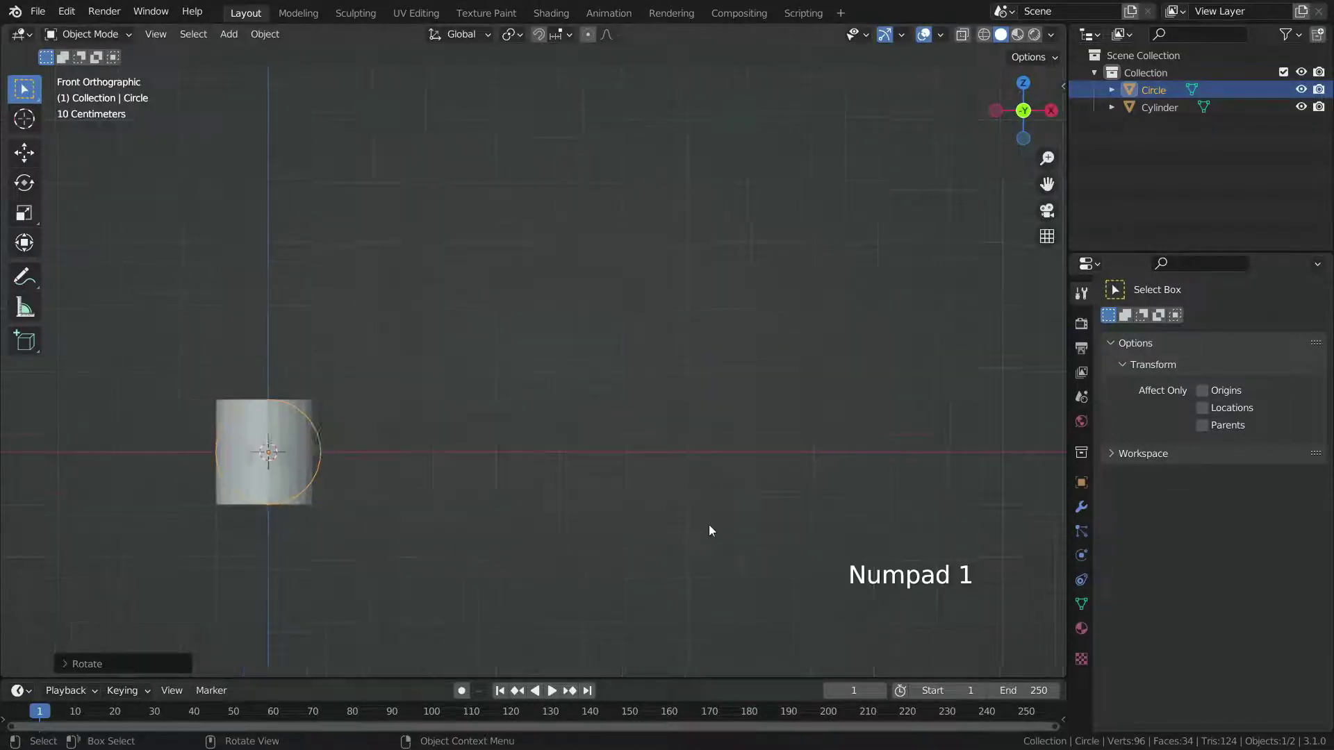
key("KP_Decimal")
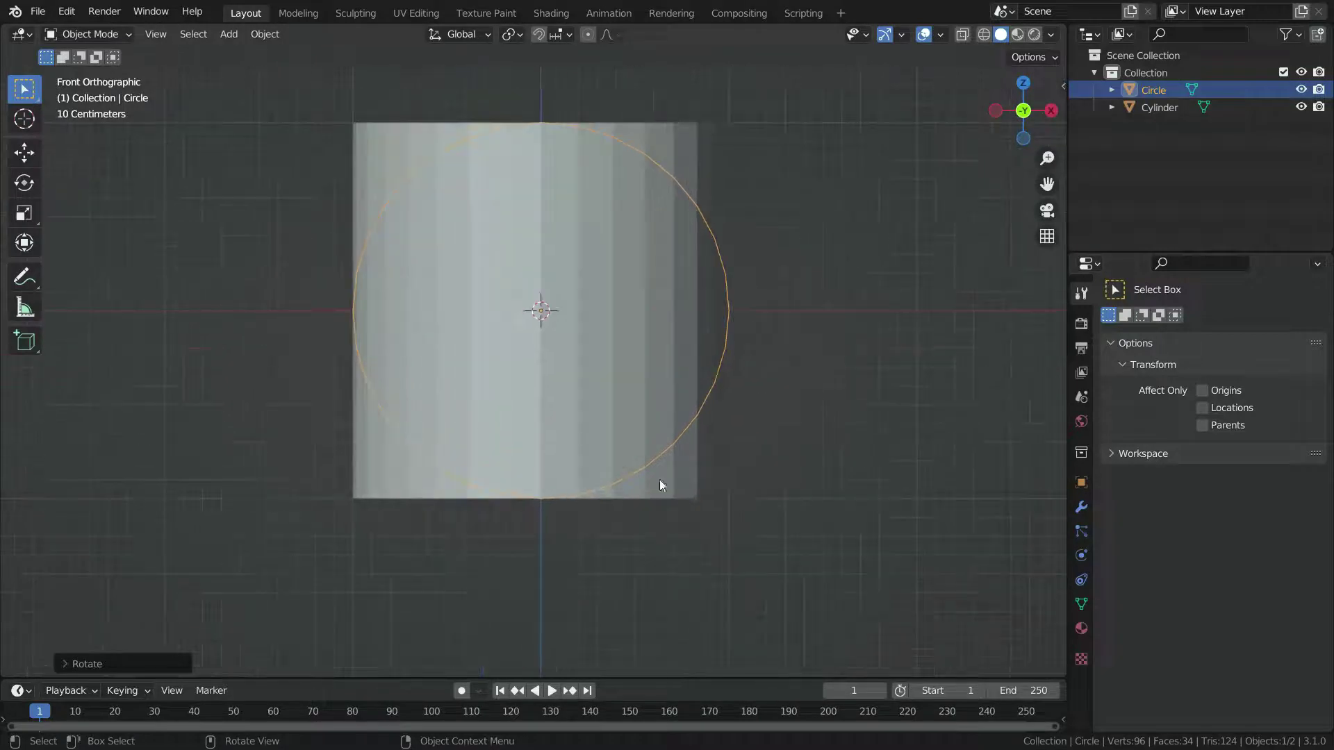
key("s")
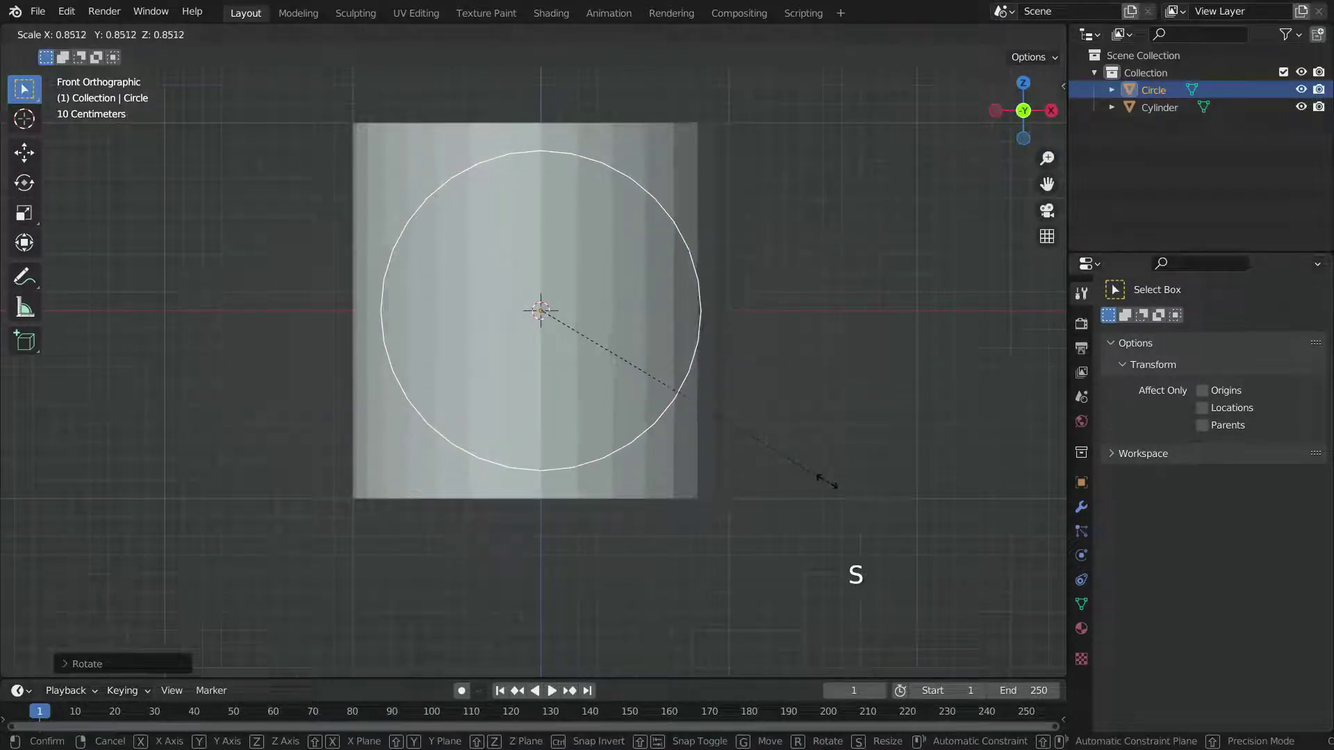
left_click(817, 472)
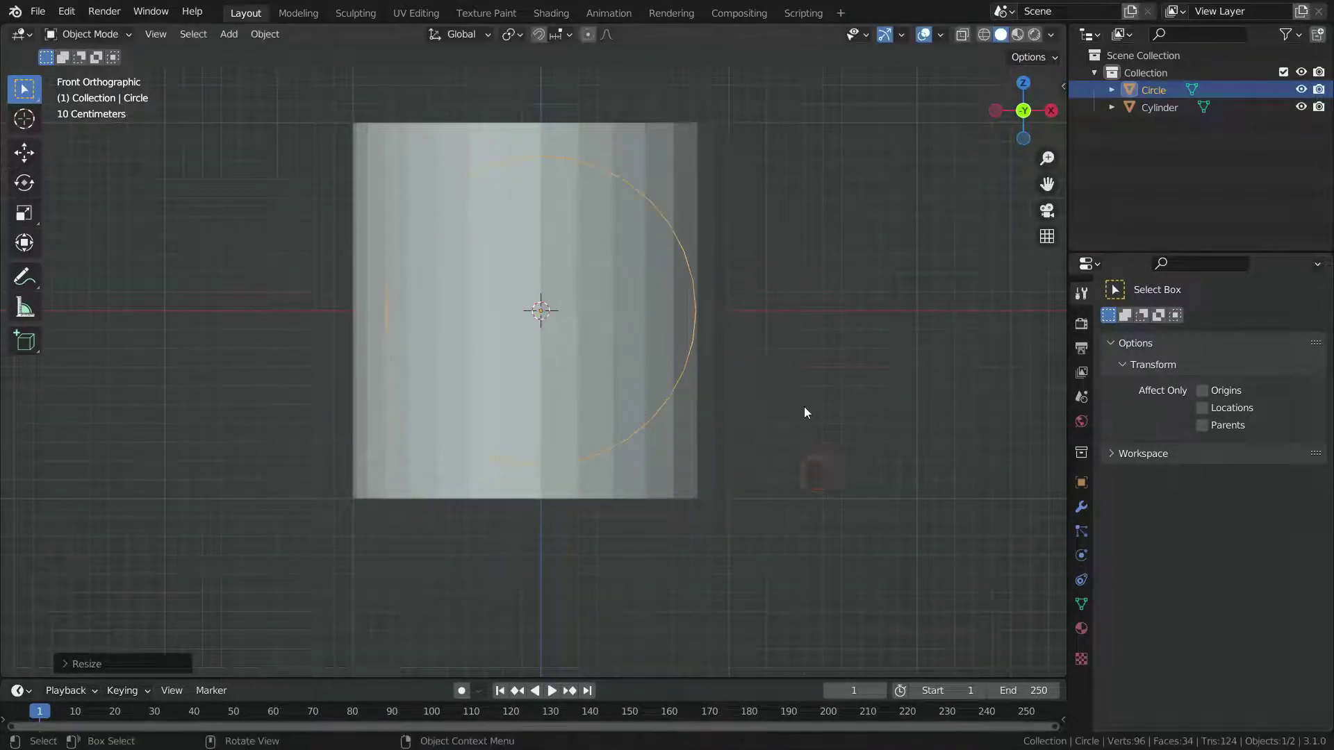
Step: In Edit Mode, Checker Deselect the vertices and scale the rest inward into a star
key("Tab")
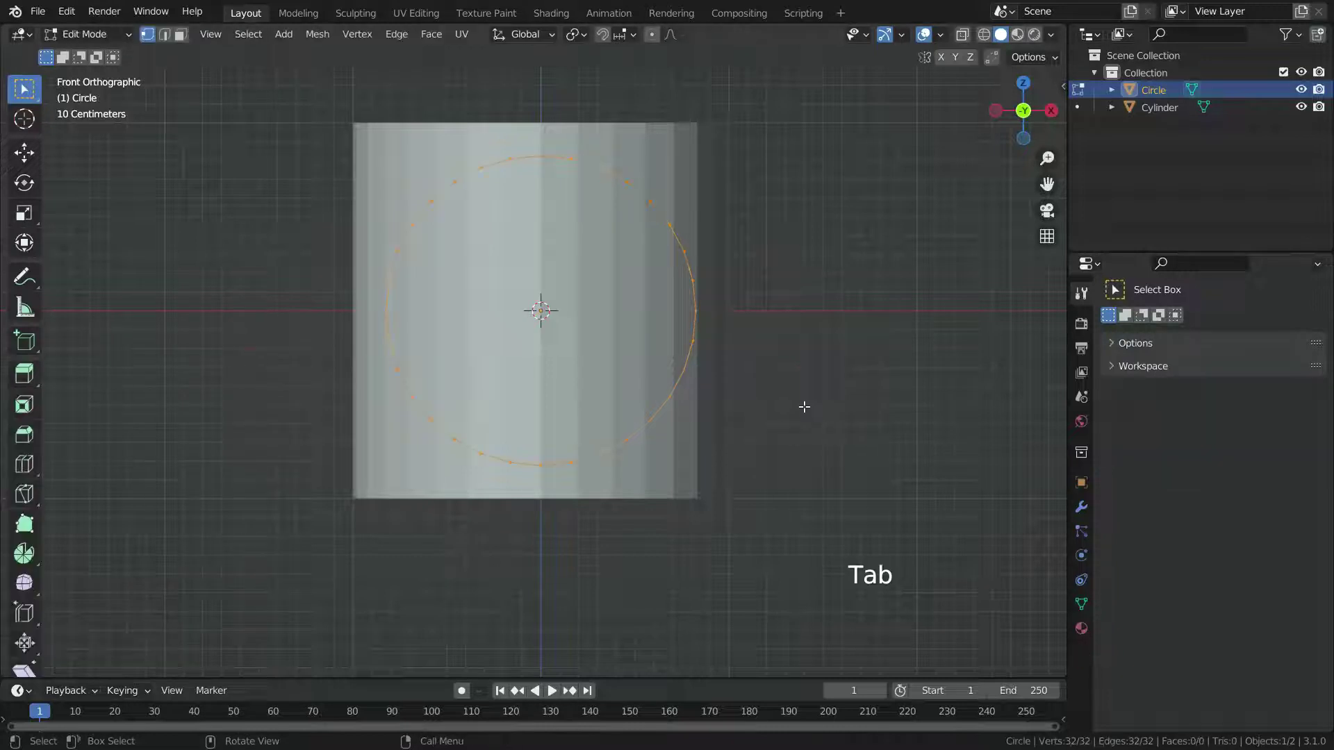
left_click(248, 34)
left_click(279, 193)
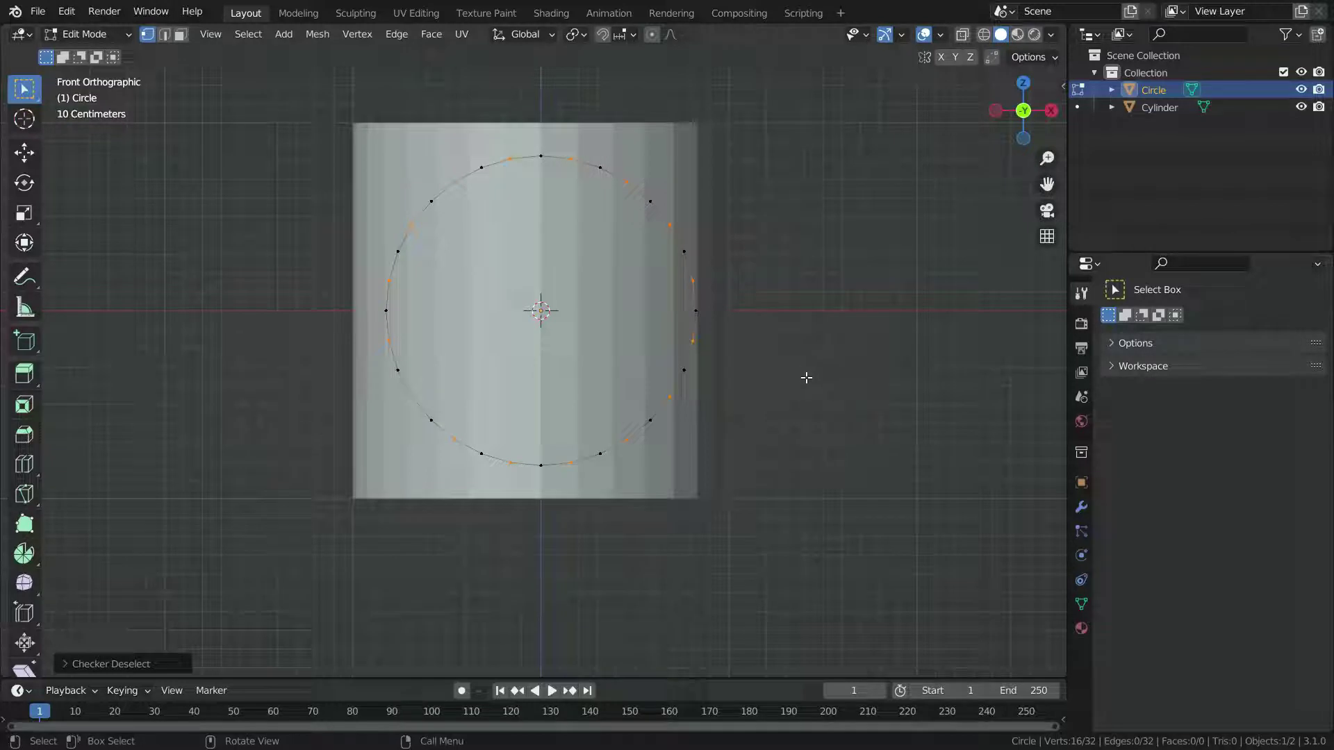
key("s")
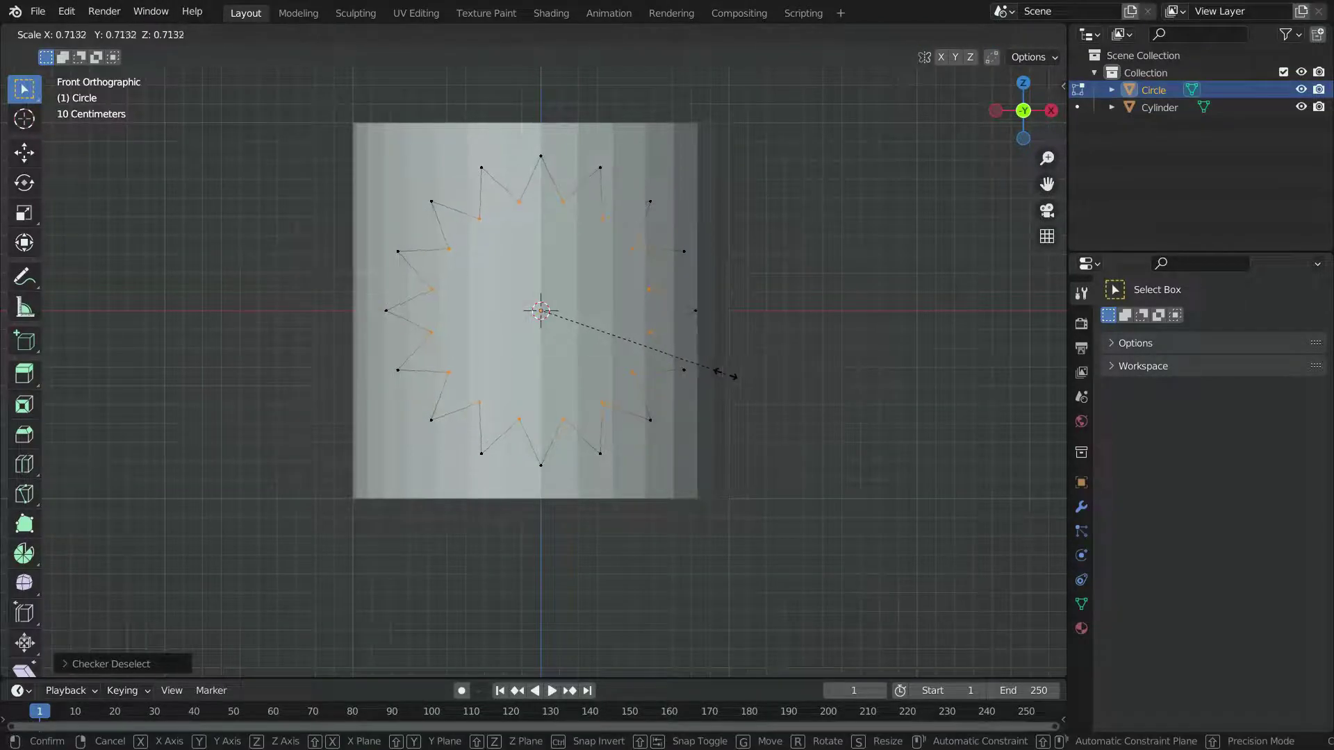
left_click(723, 374)
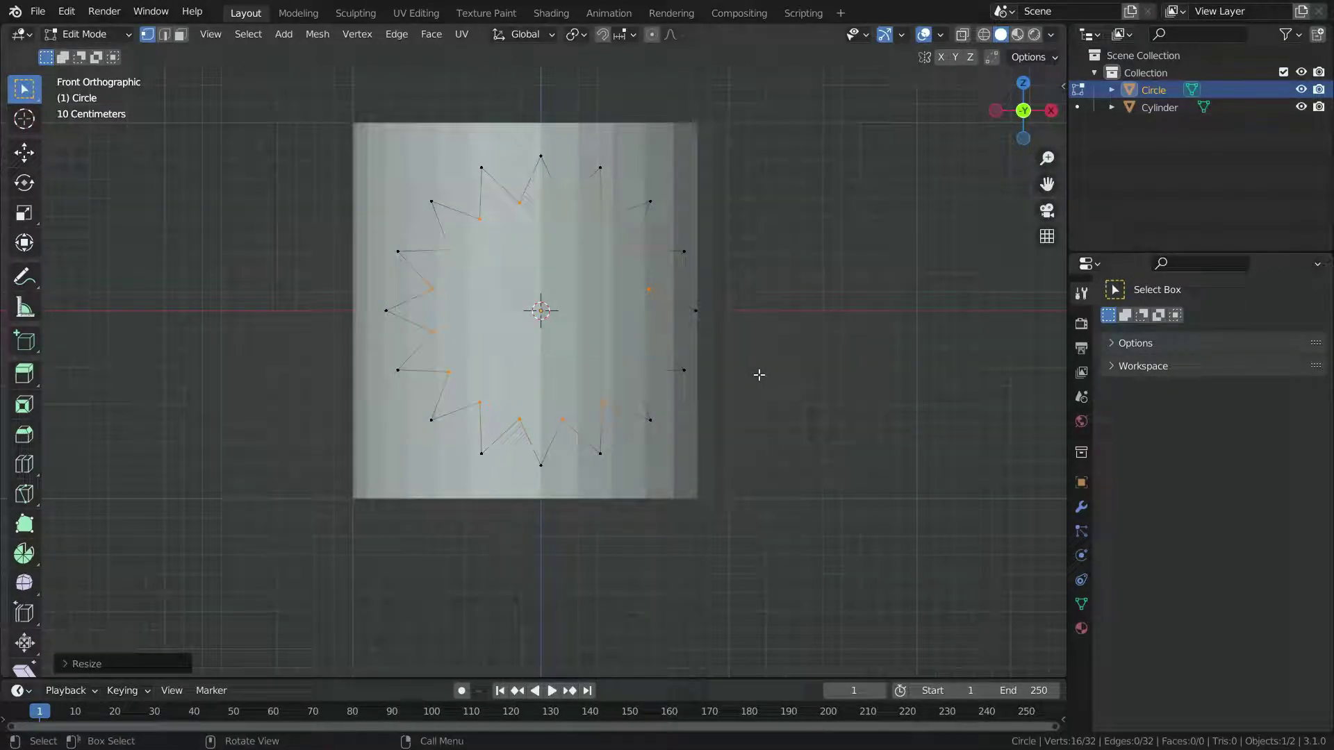
Step: With the cylinder in Edit Mode and the star circle also selected, run Mesh > Knife Project
key("Tab")
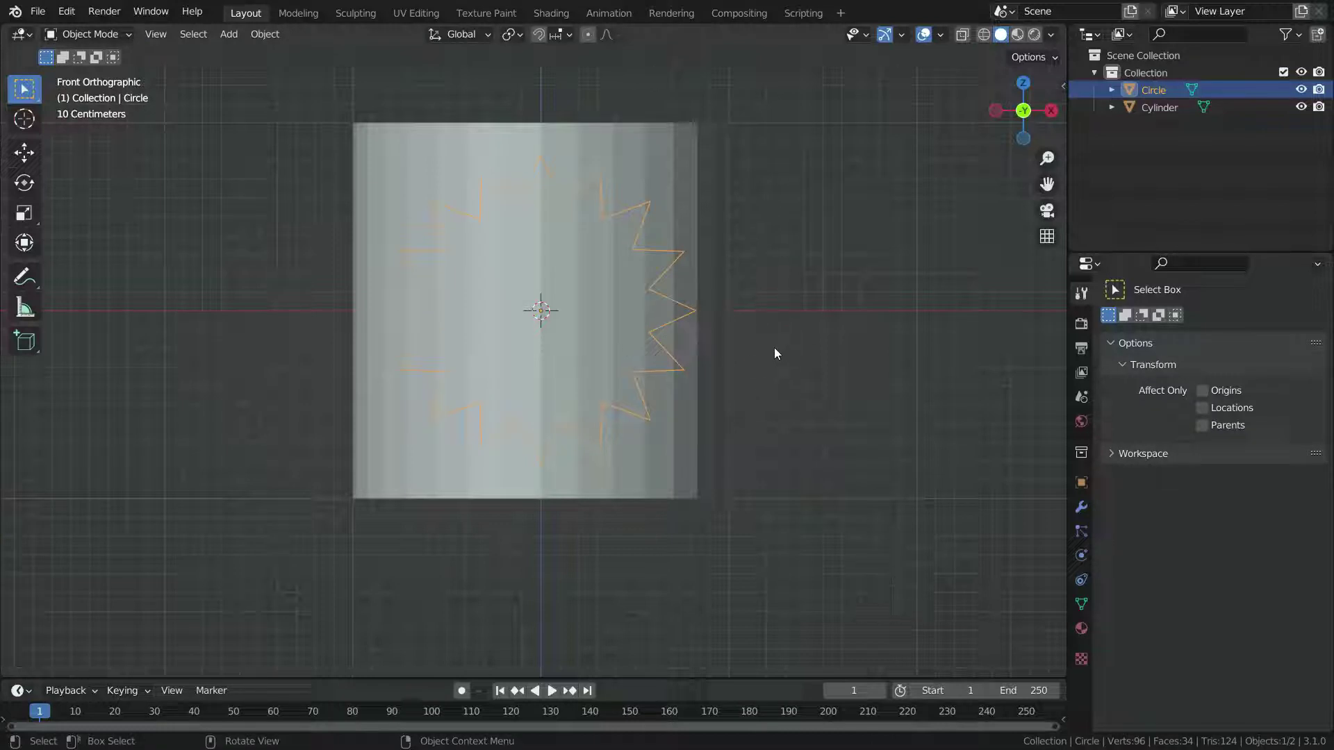
left_click(677, 182)
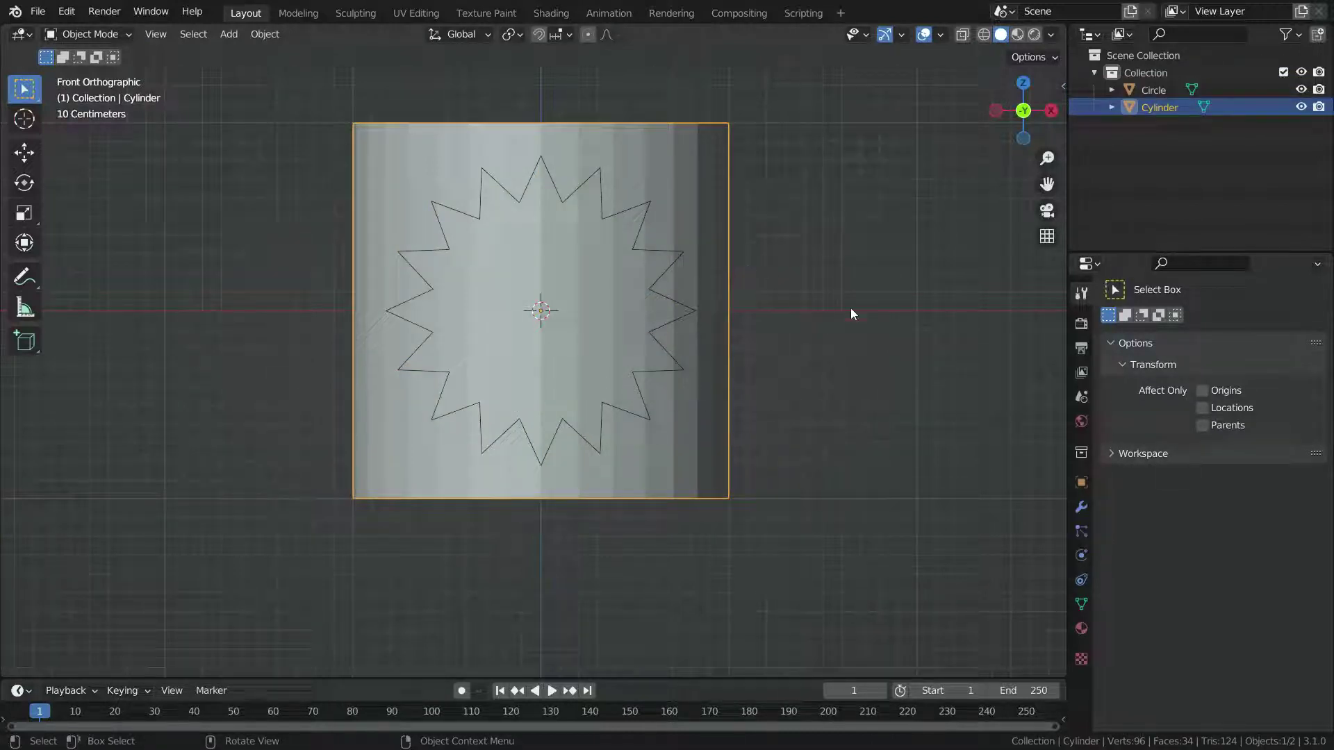
key("Tab")
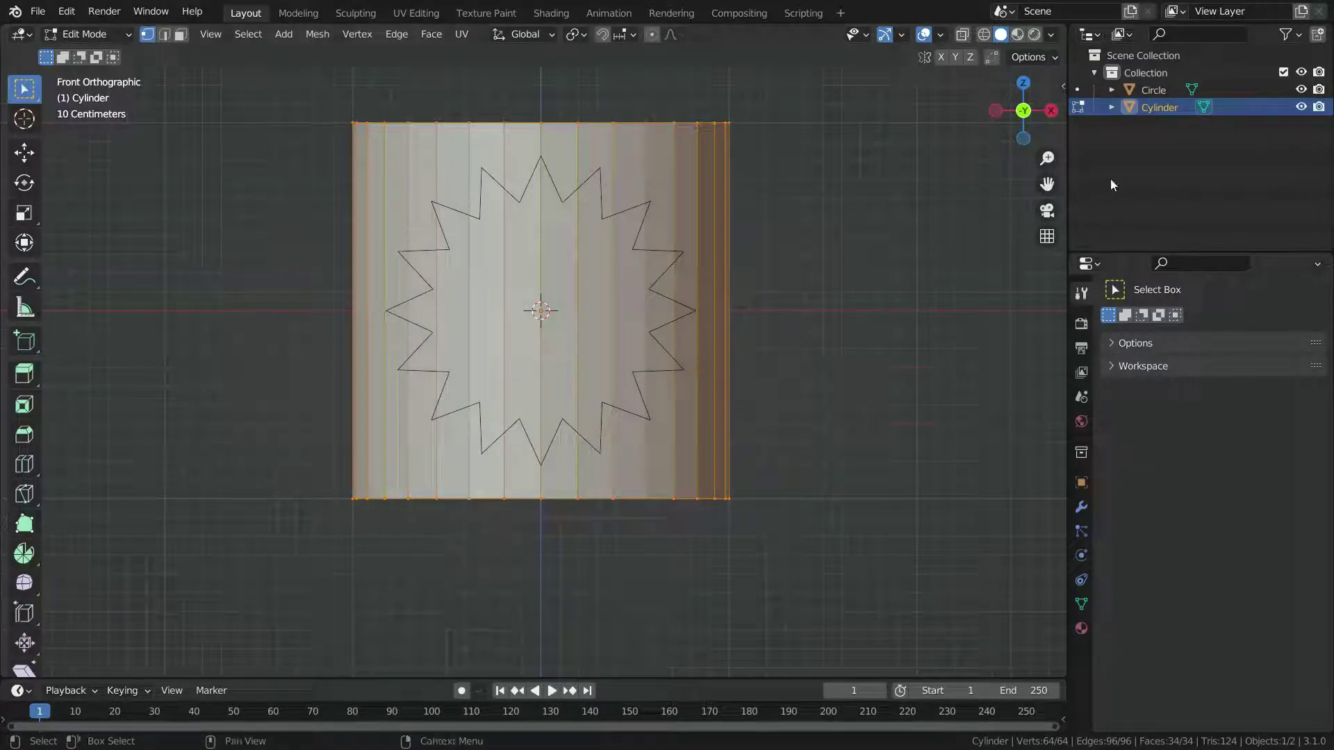
key("ctrl")
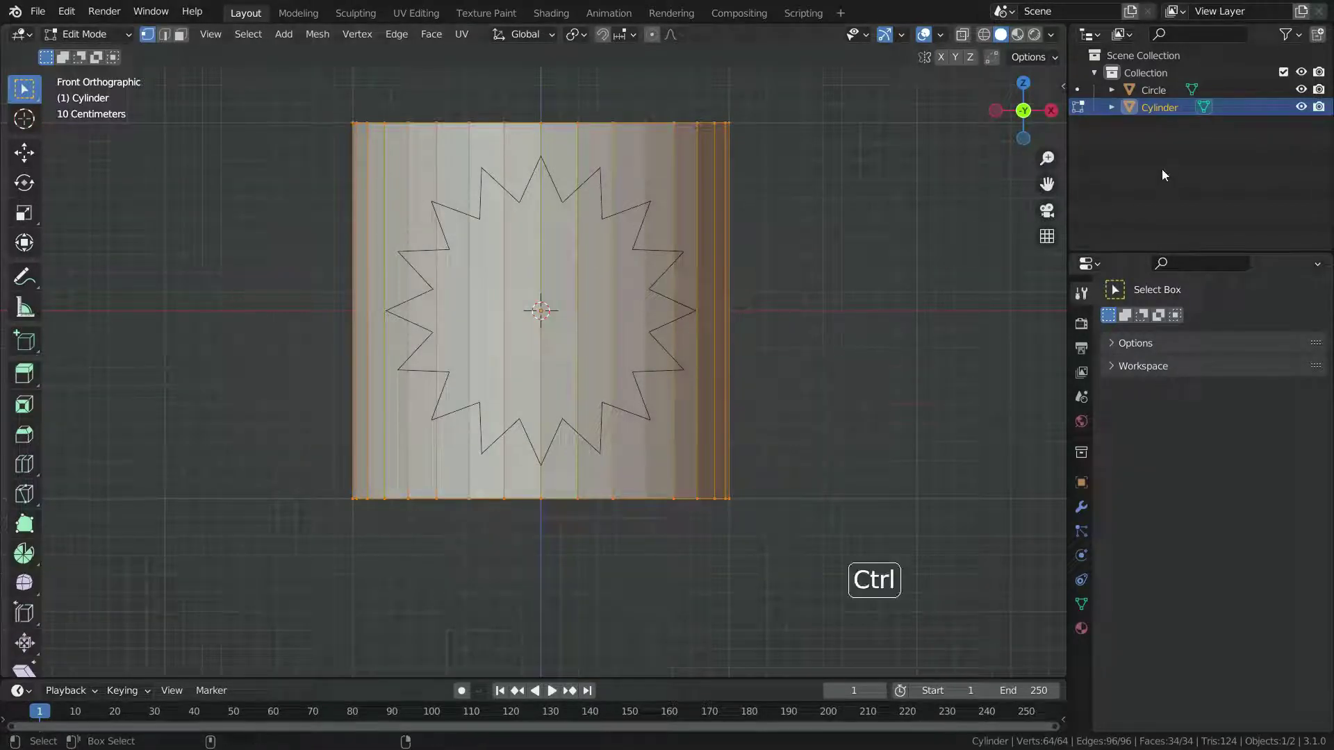
left_click(1152, 89, "ctrl")
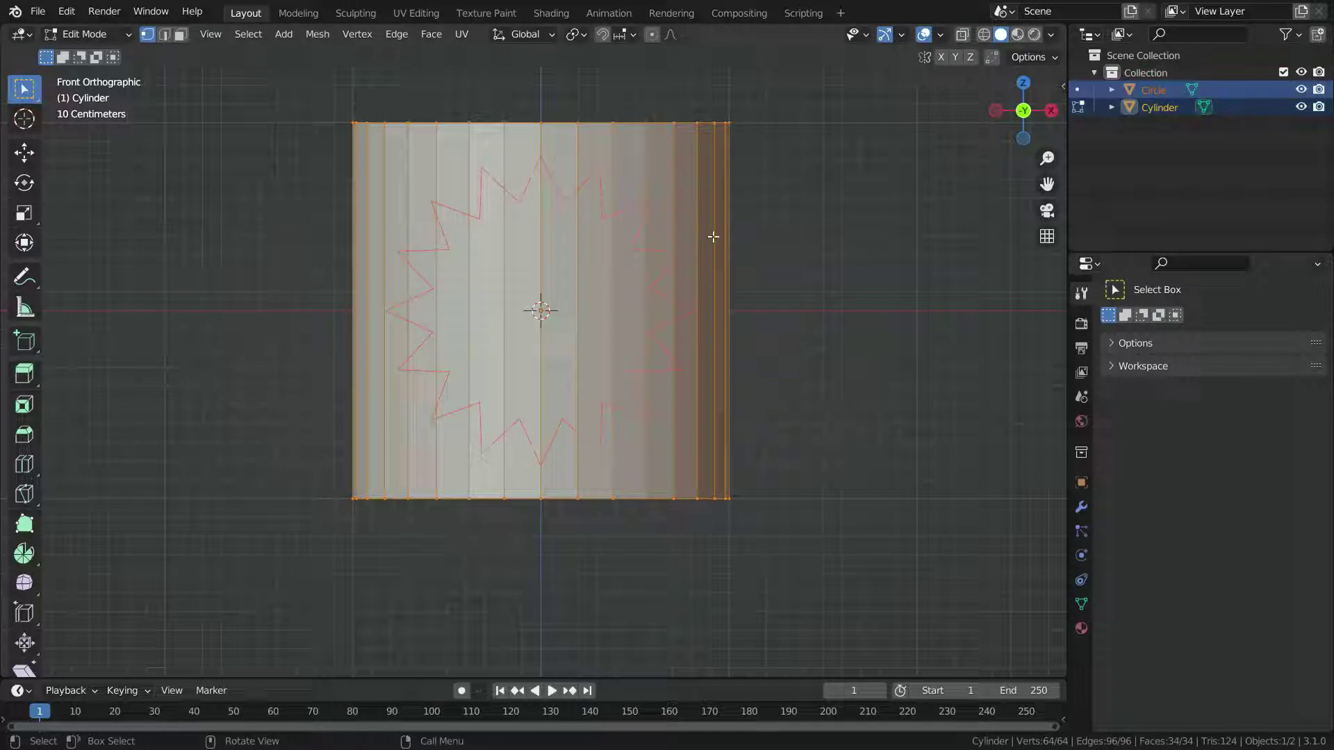
left_click(318, 34)
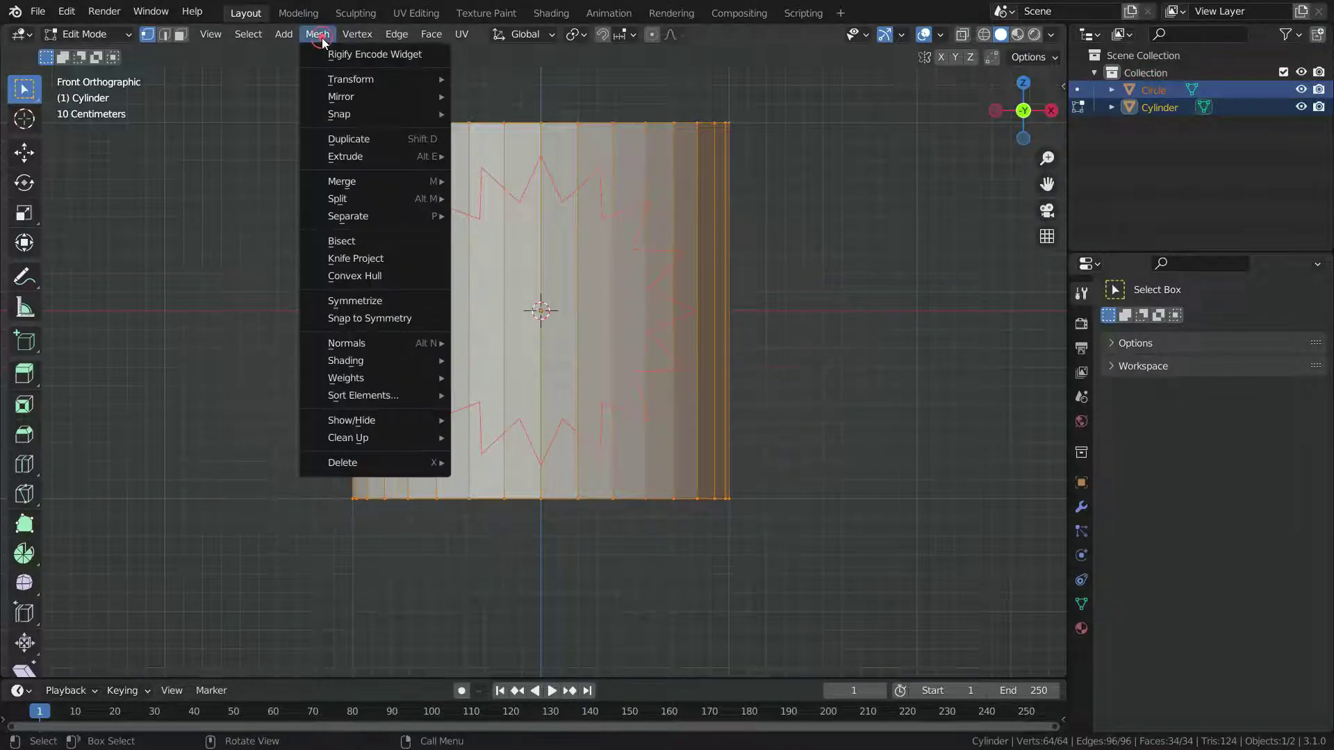
left_click(395, 262)
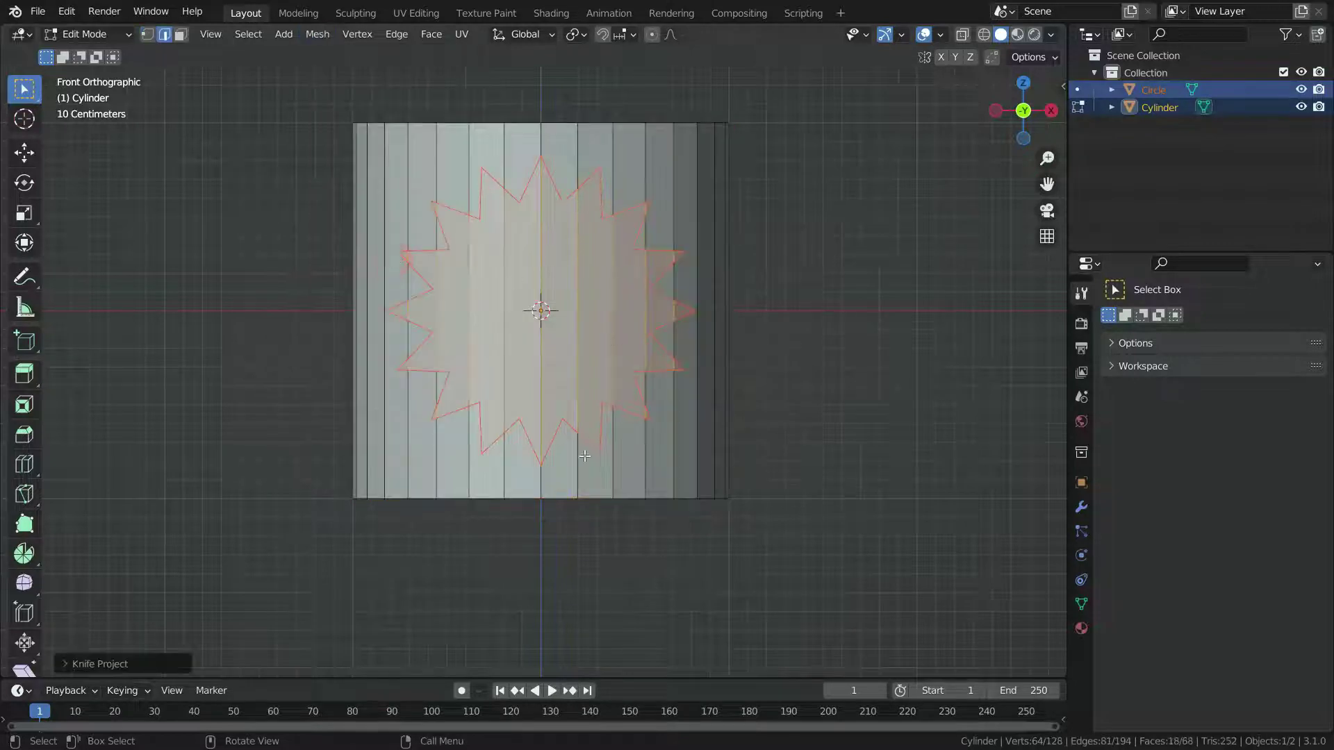
Step: Orbit and zoom around the cylinder to inspect the projected star cut
middle_click_drag(549, 533, 596, 501)
scroll(595, 535, "down", 3)
scroll(598, 499, "up", 1)
scroll(611, 486, "down", 3)
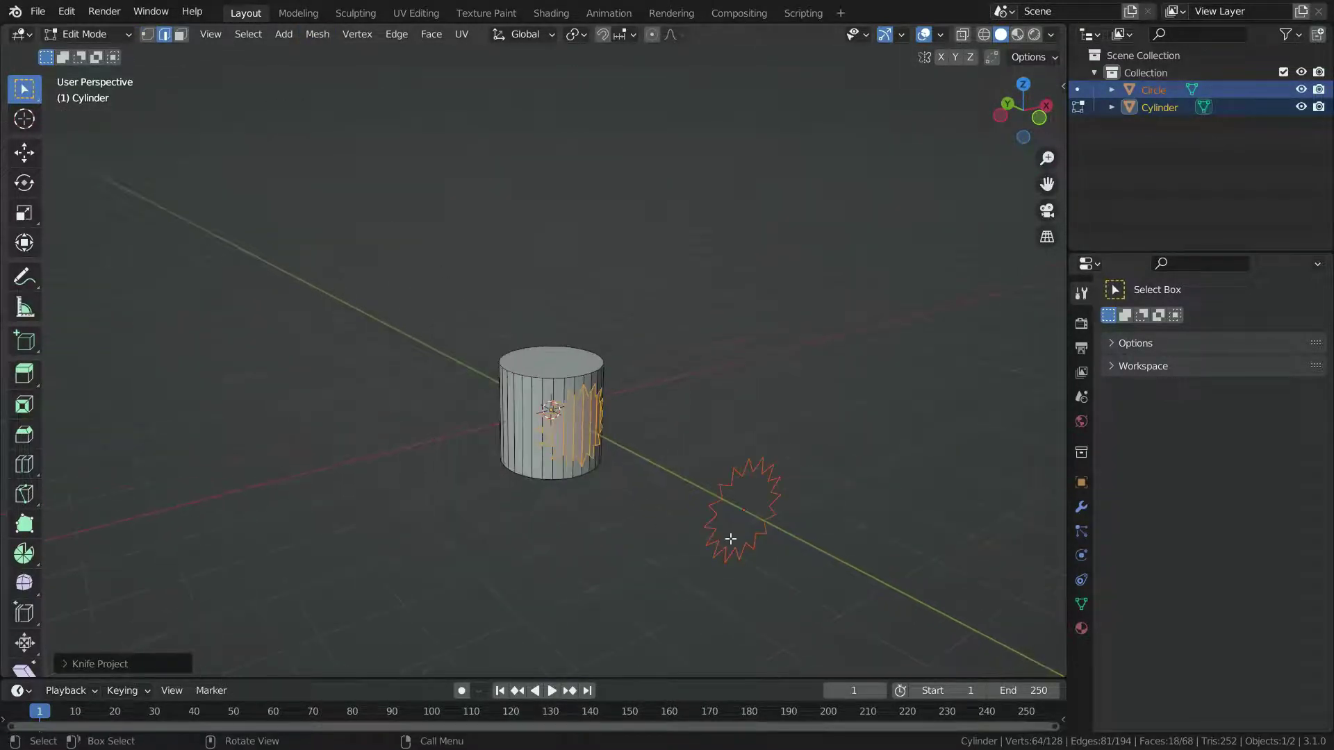
scroll(626, 467, "up", 6)
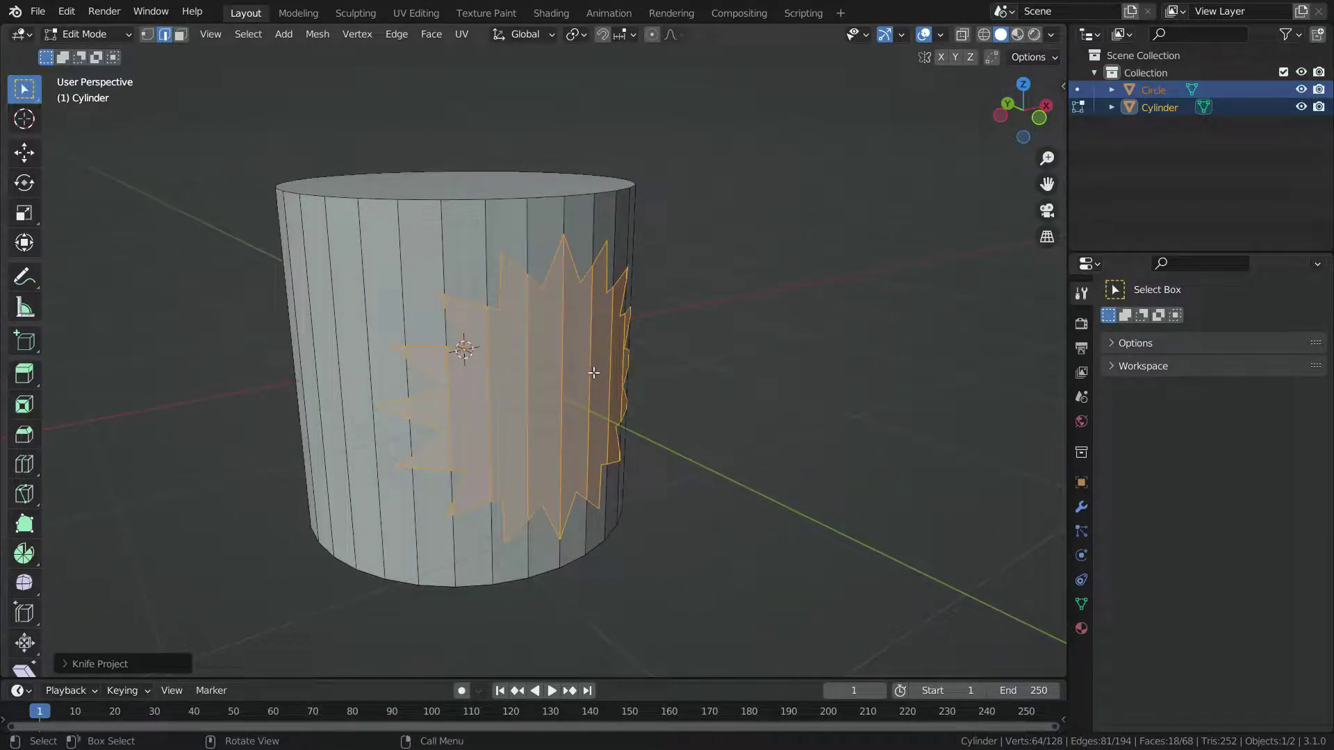
middle_click_drag(594, 373, 744, 394)
scroll(253, 373, "down", 3)
middle_click_drag(532, 478, 708, 452)
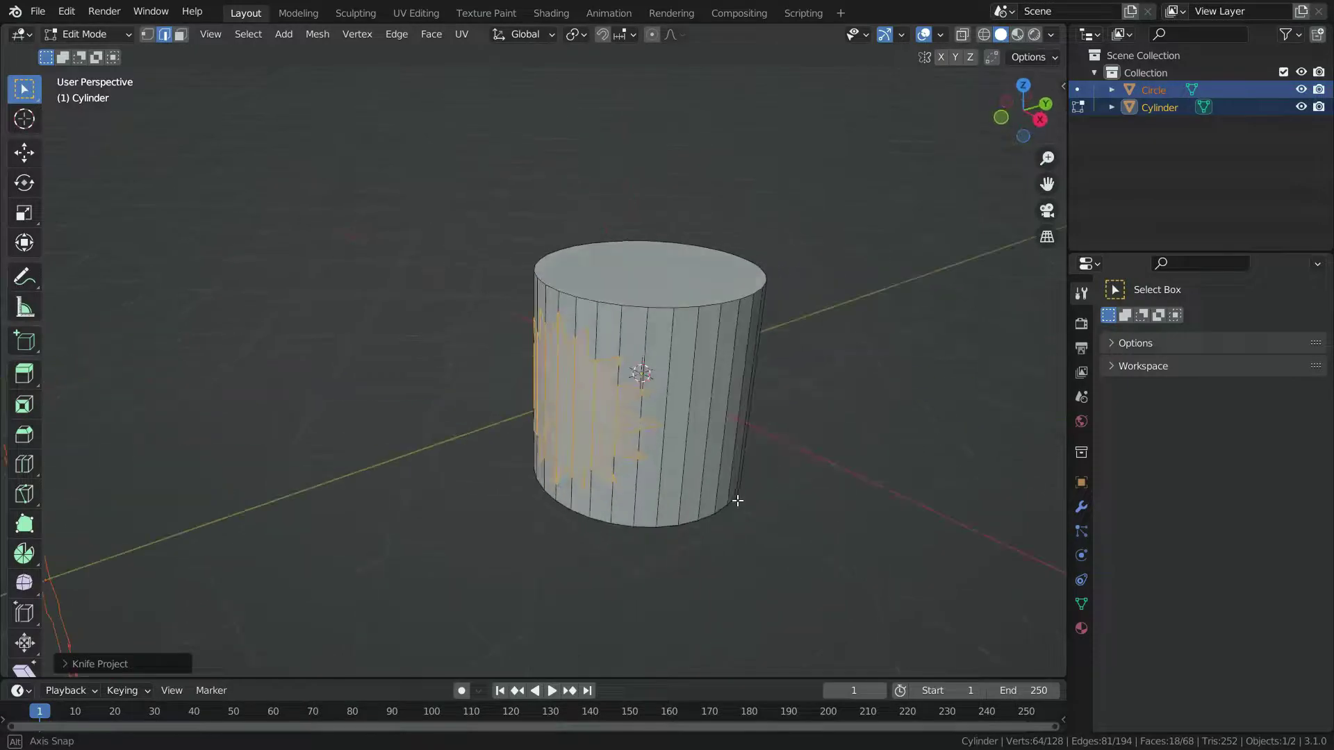
middle_click_drag(704, 402, 653, 413)
key("KP_1")
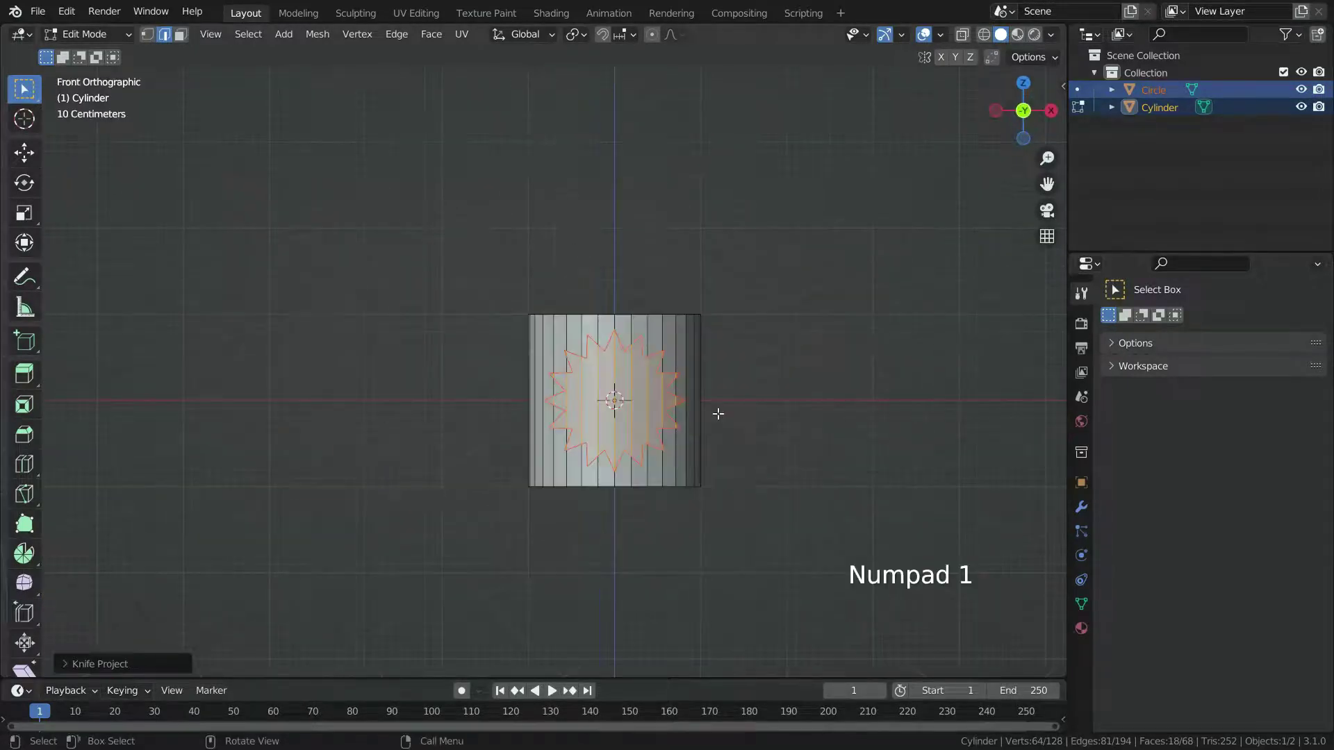
left_click(117, 664)
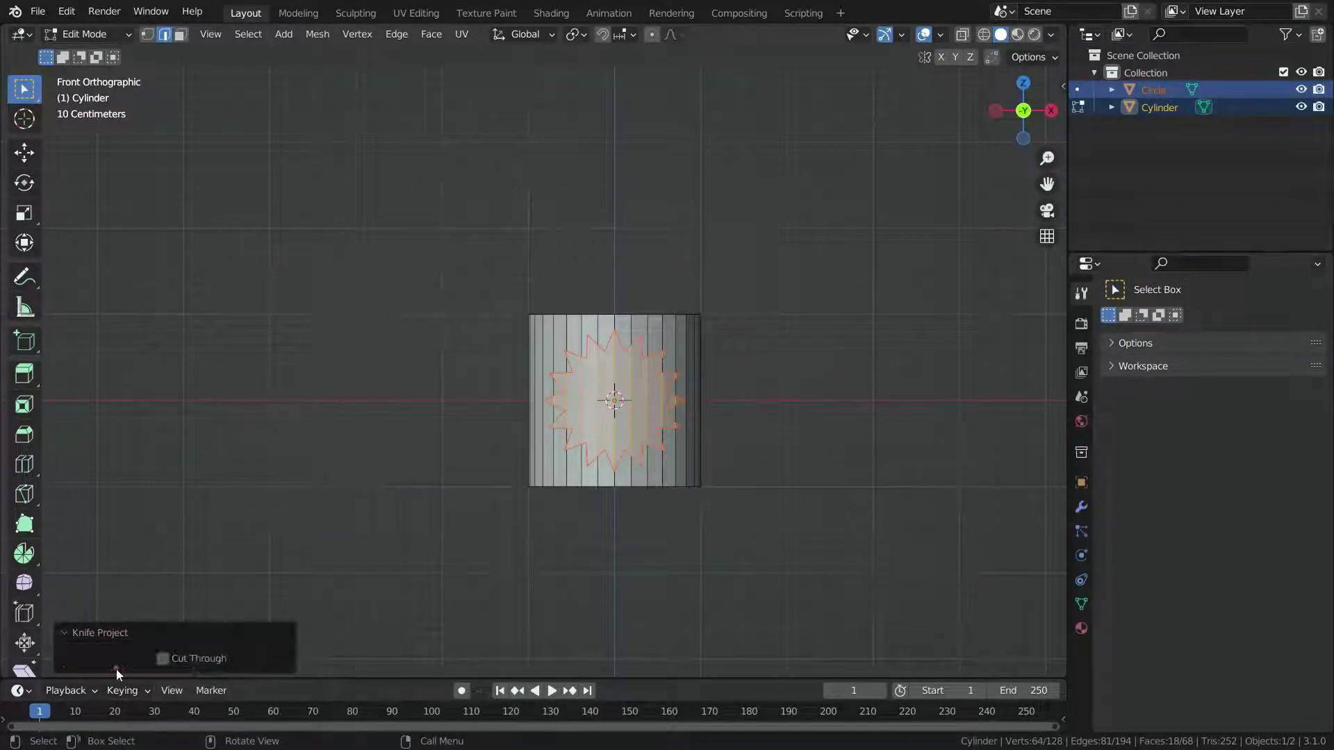
left_click(162, 658)
scroll(542, 434, "up", 2)
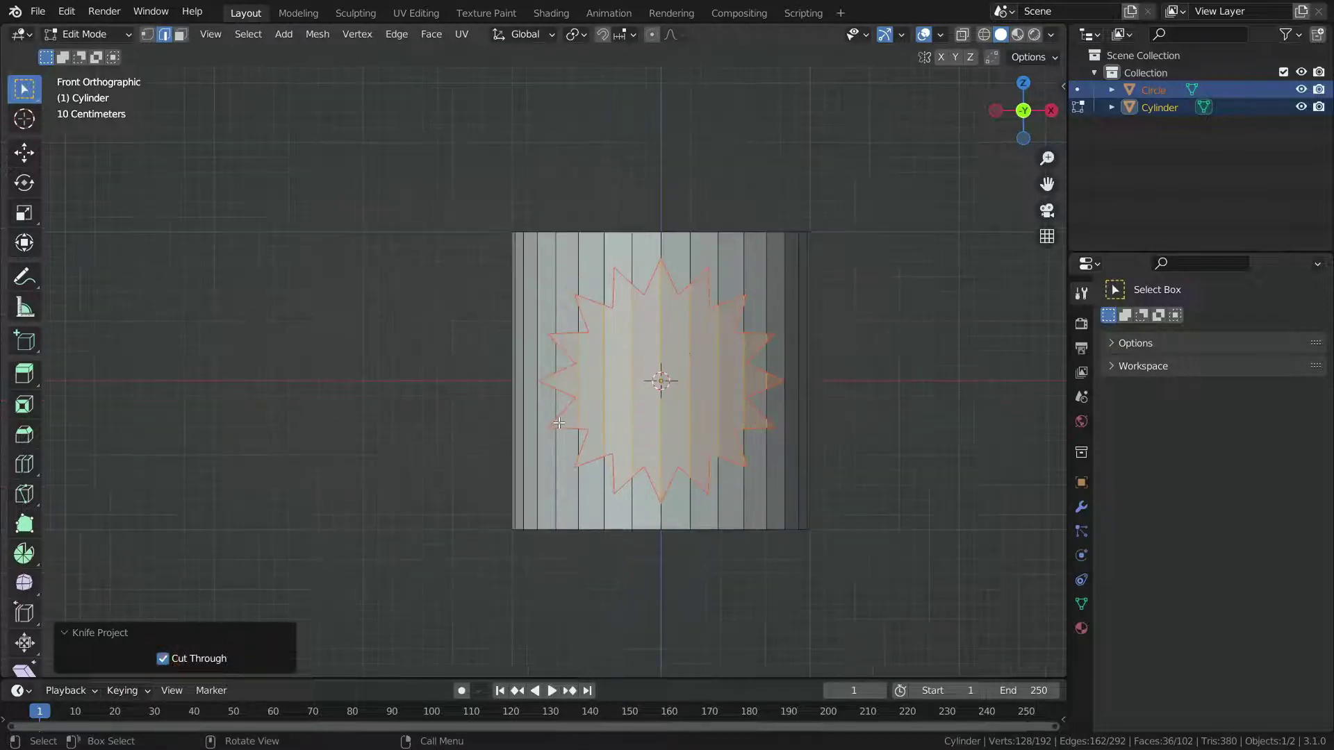
middle_click_drag(559, 422, 598, 353)
middle_click_drag(764, 426, 665, 407)
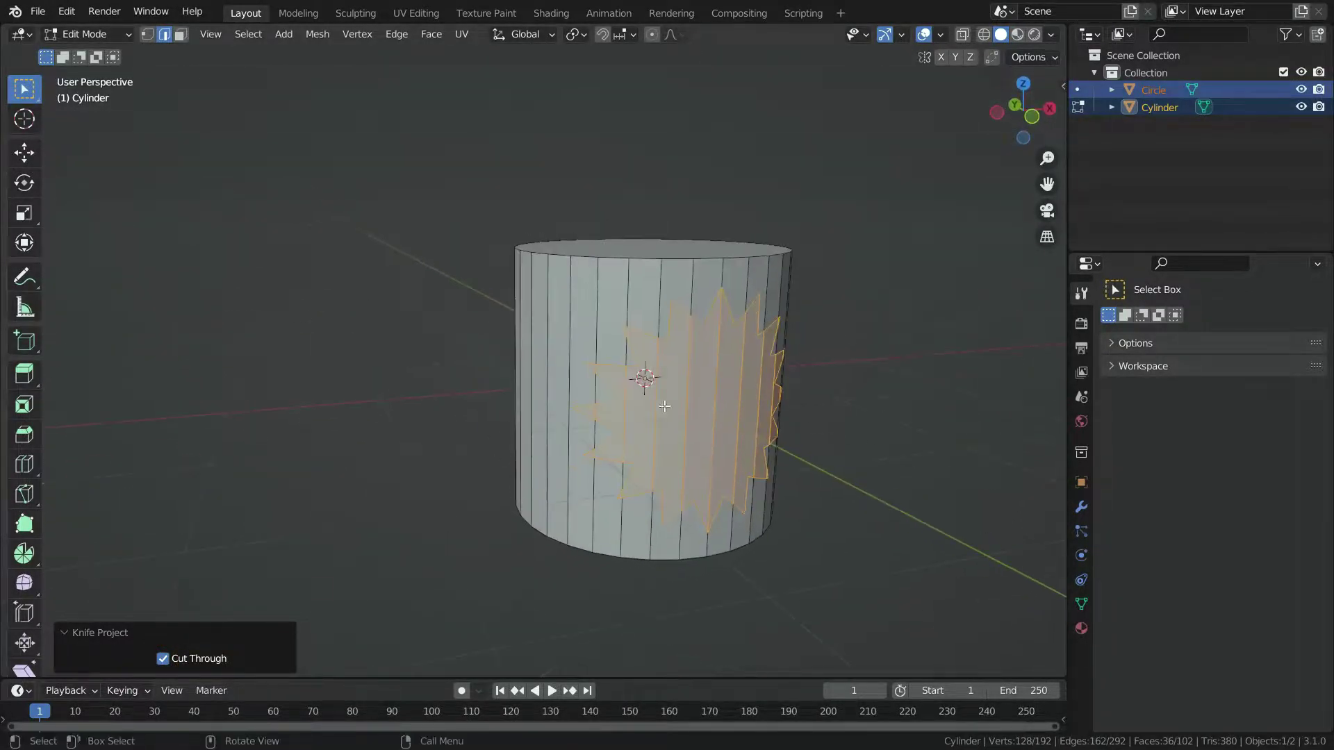
scroll(650, 450, "down", 4)
scroll(597, 493, "up", 2)
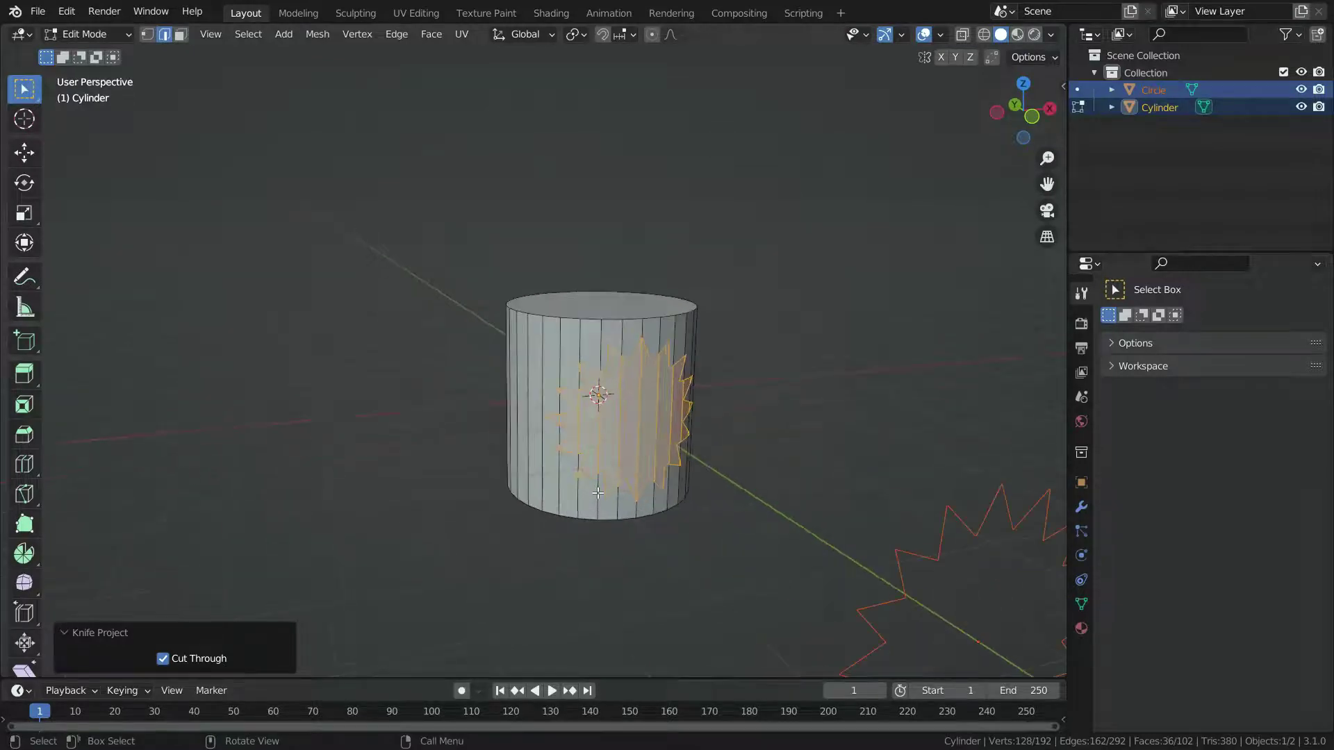
key("KP_1")
scroll(599, 483, "up", 2)
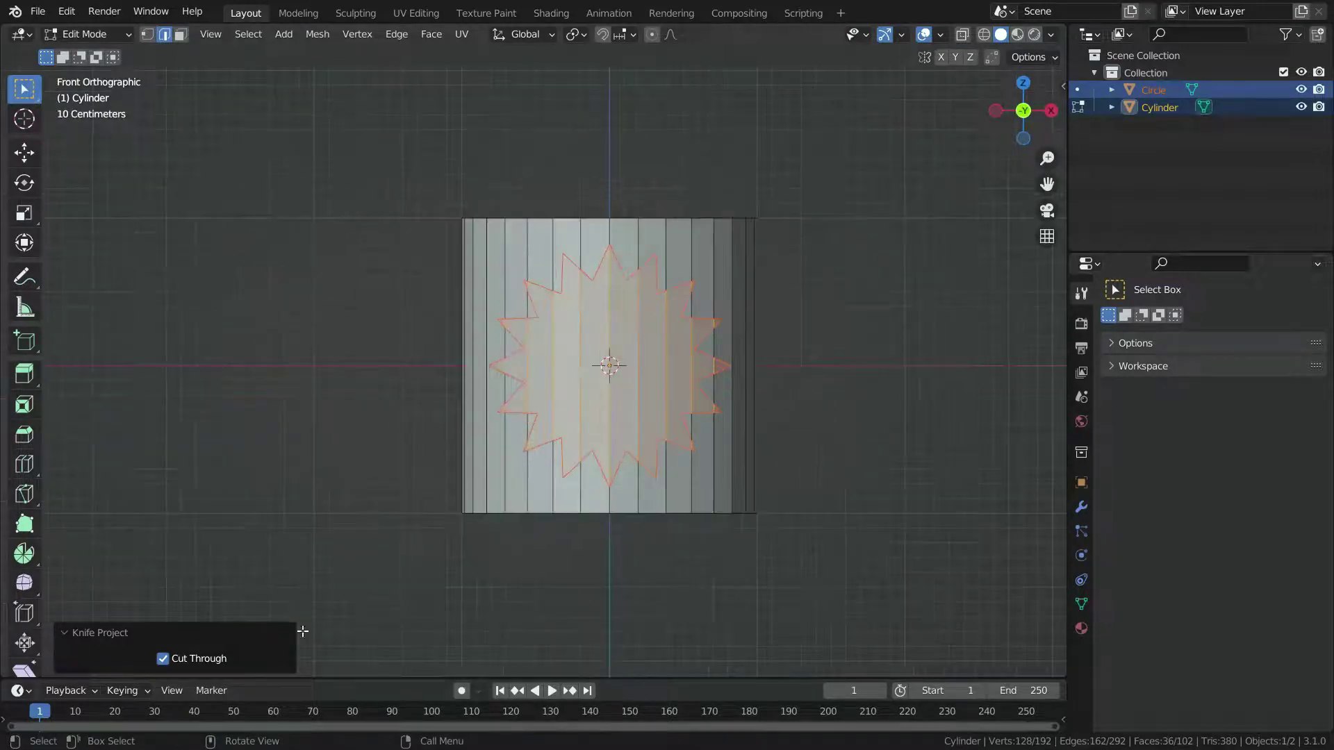
left_click(163, 658)
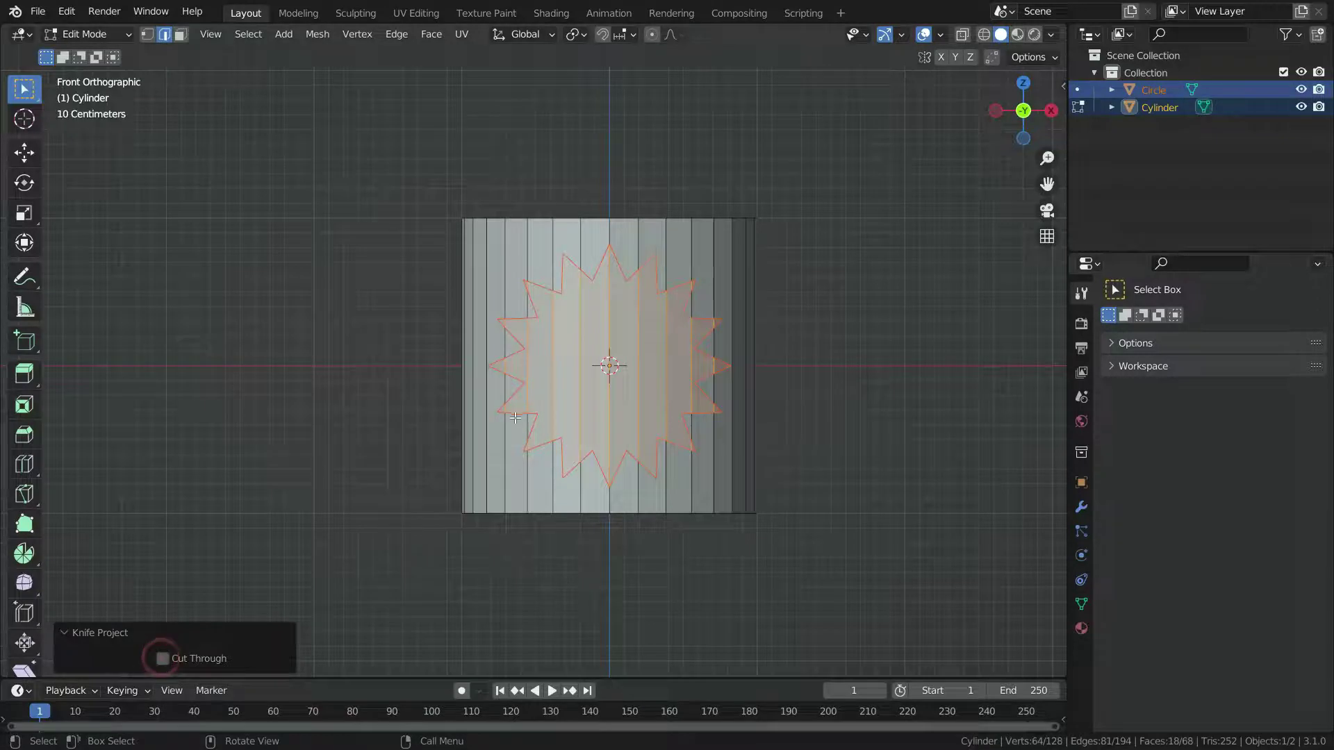
middle_click_drag(435, 447, 556, 498)
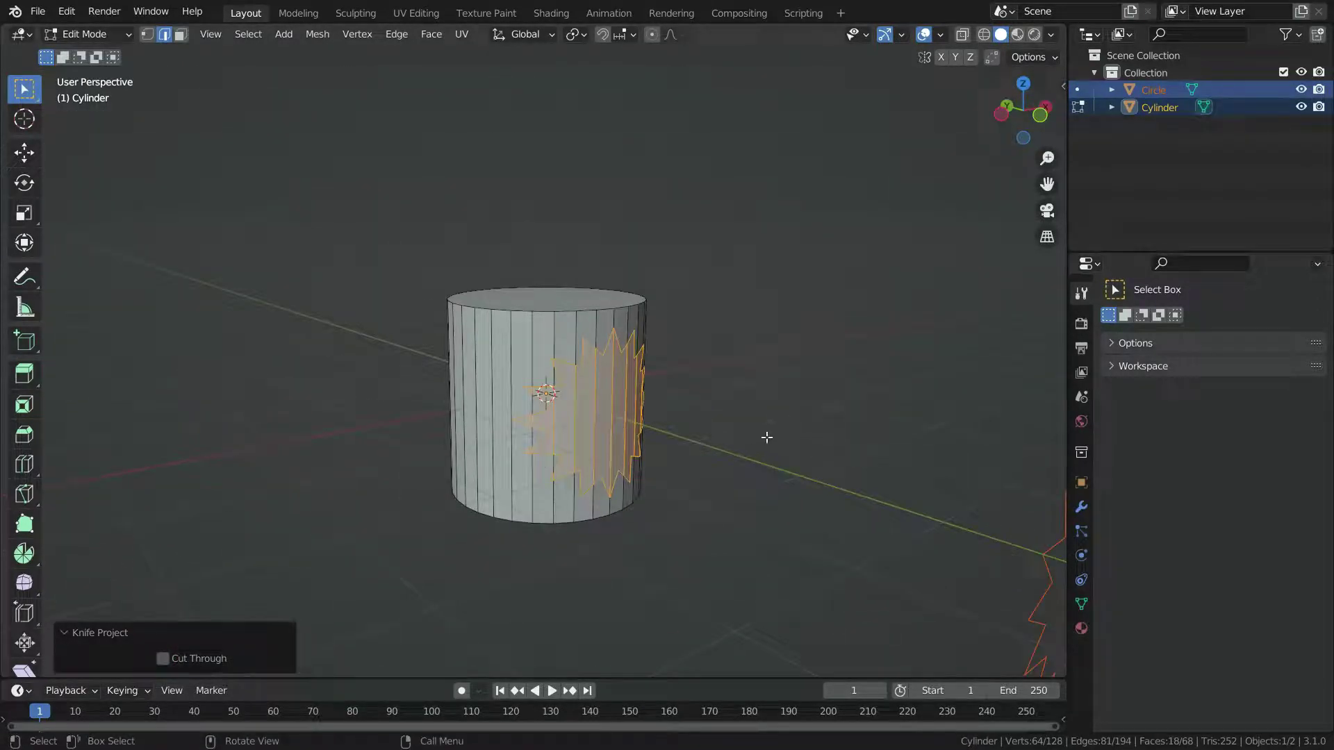
Step: Extrude the star faces about 0.3 m outward along their normal
key("e")
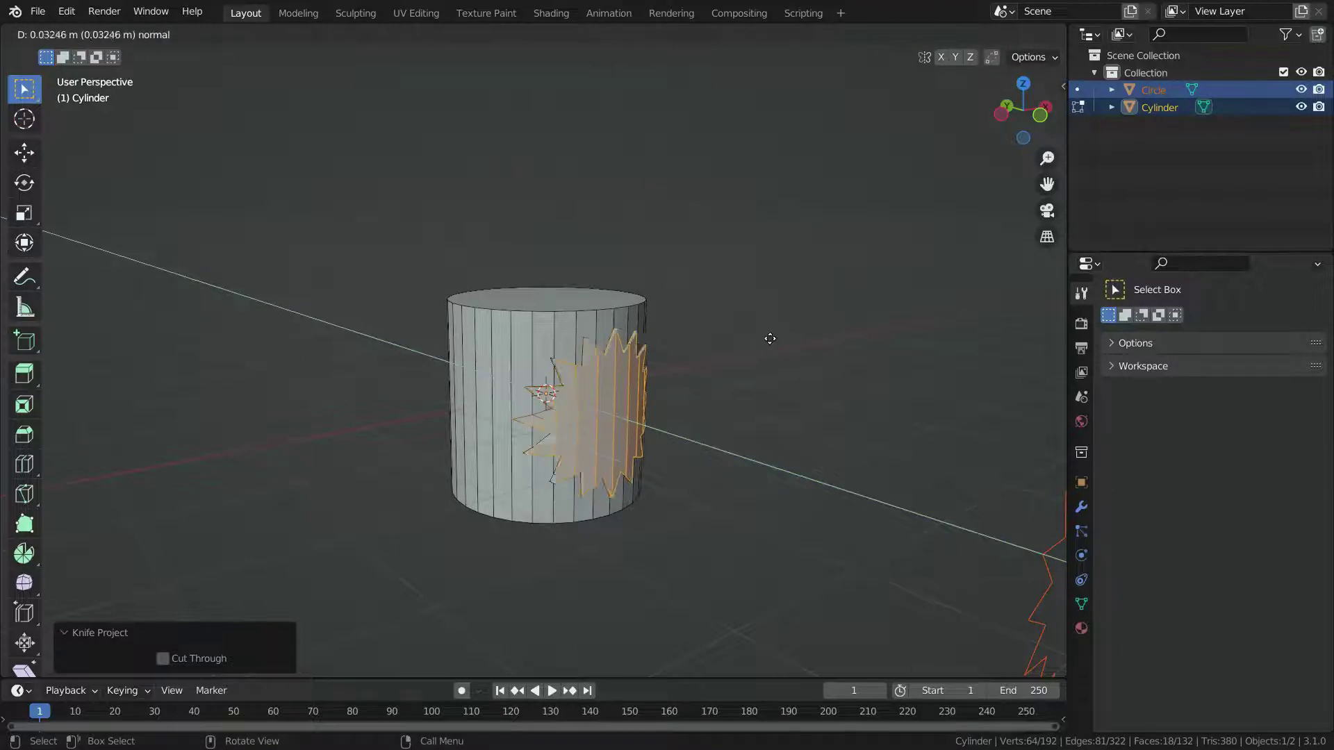
left_click(778, 349)
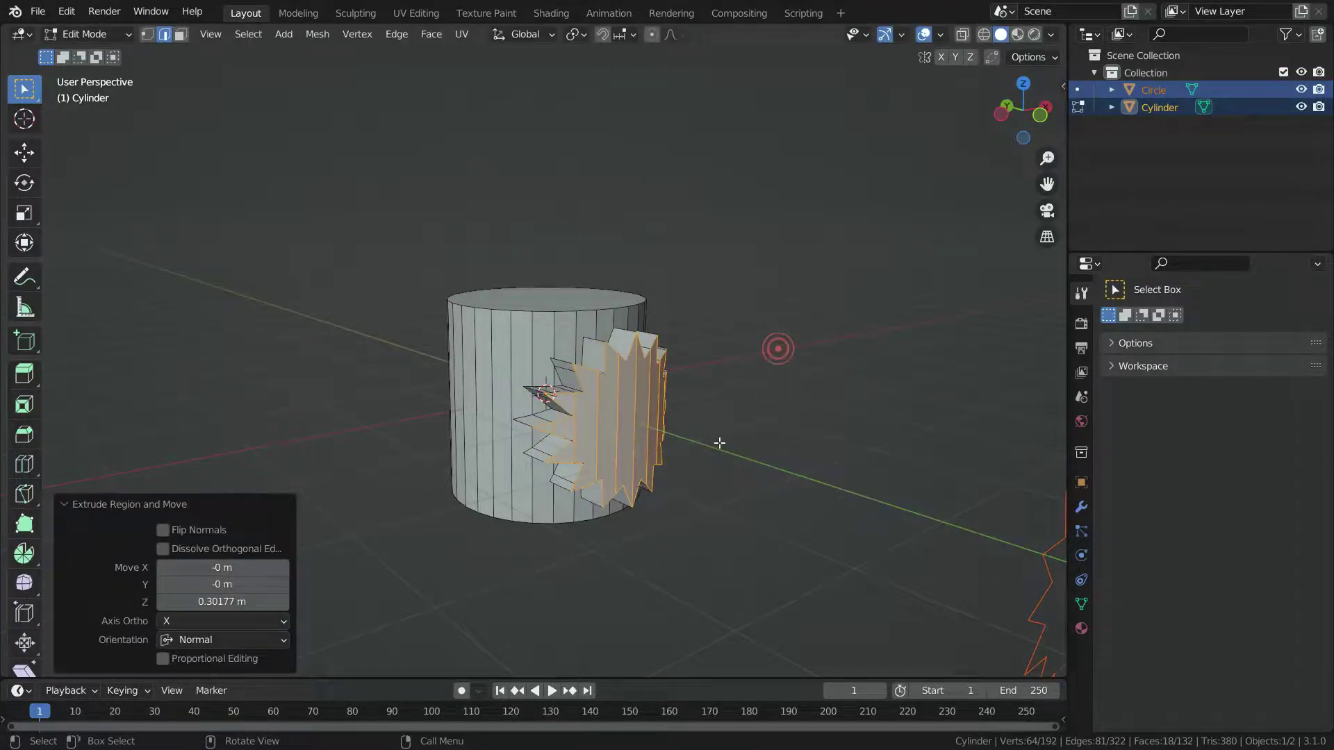